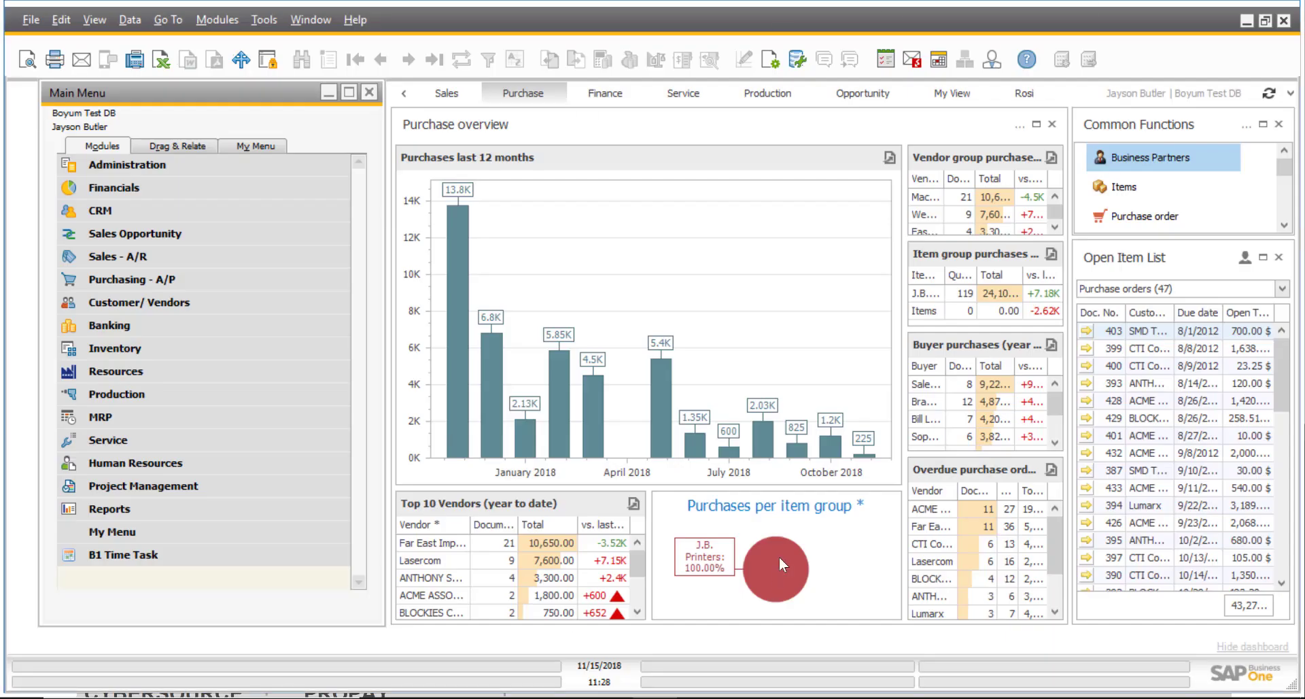
Hide the purchase overview dashboard so only the modules menu remains.
click(1257, 647)
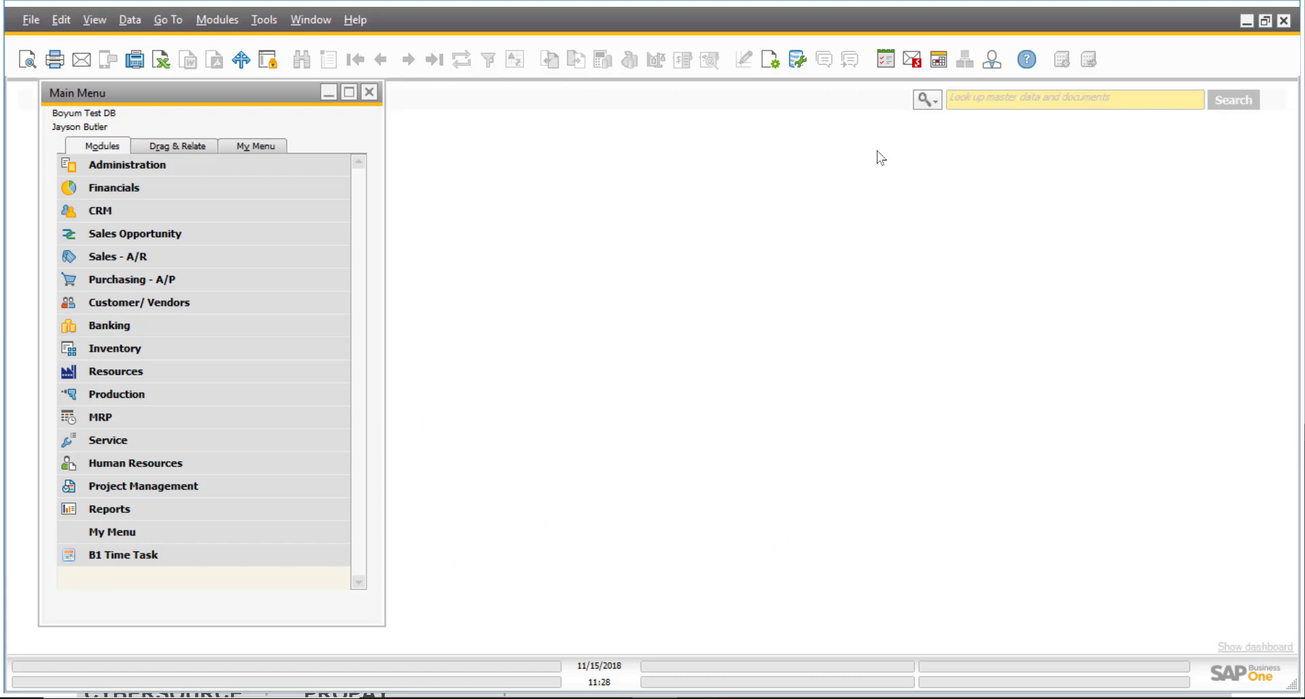
Open B1 iPayment Configuration under Administration > Add-Ons and bring up the Authorize.NET gateway selection.
click(124, 165)
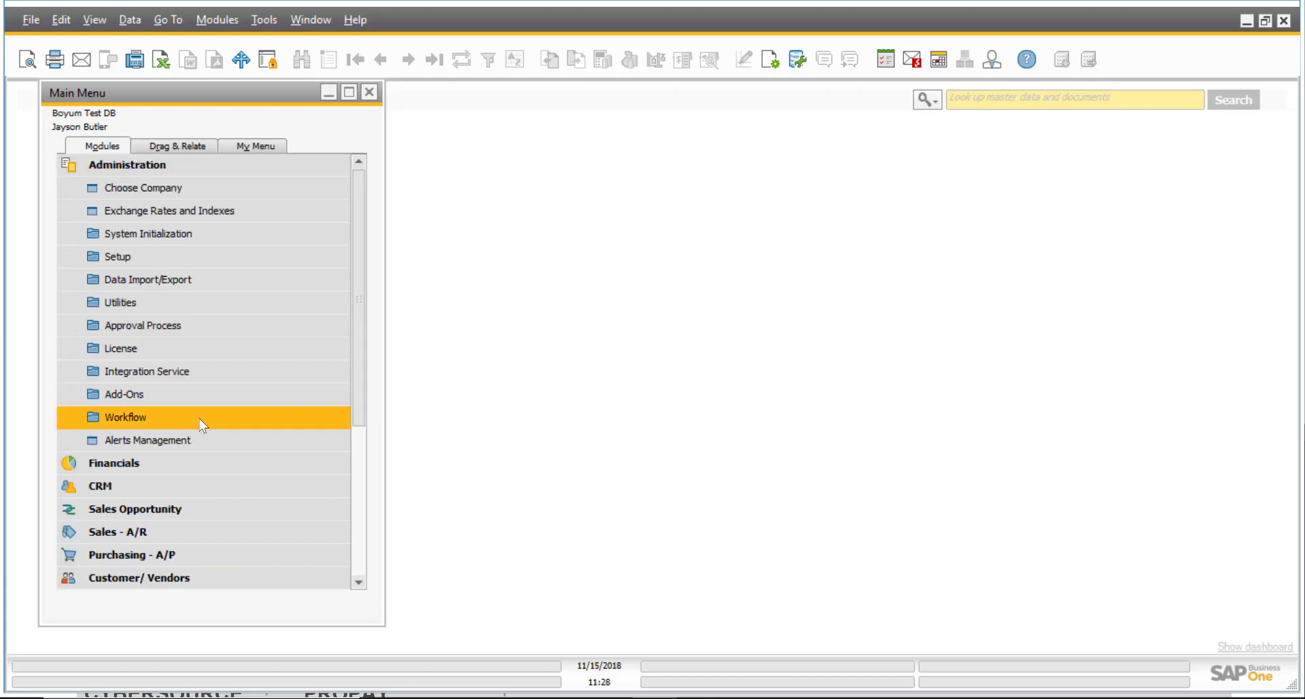
click(185, 397)
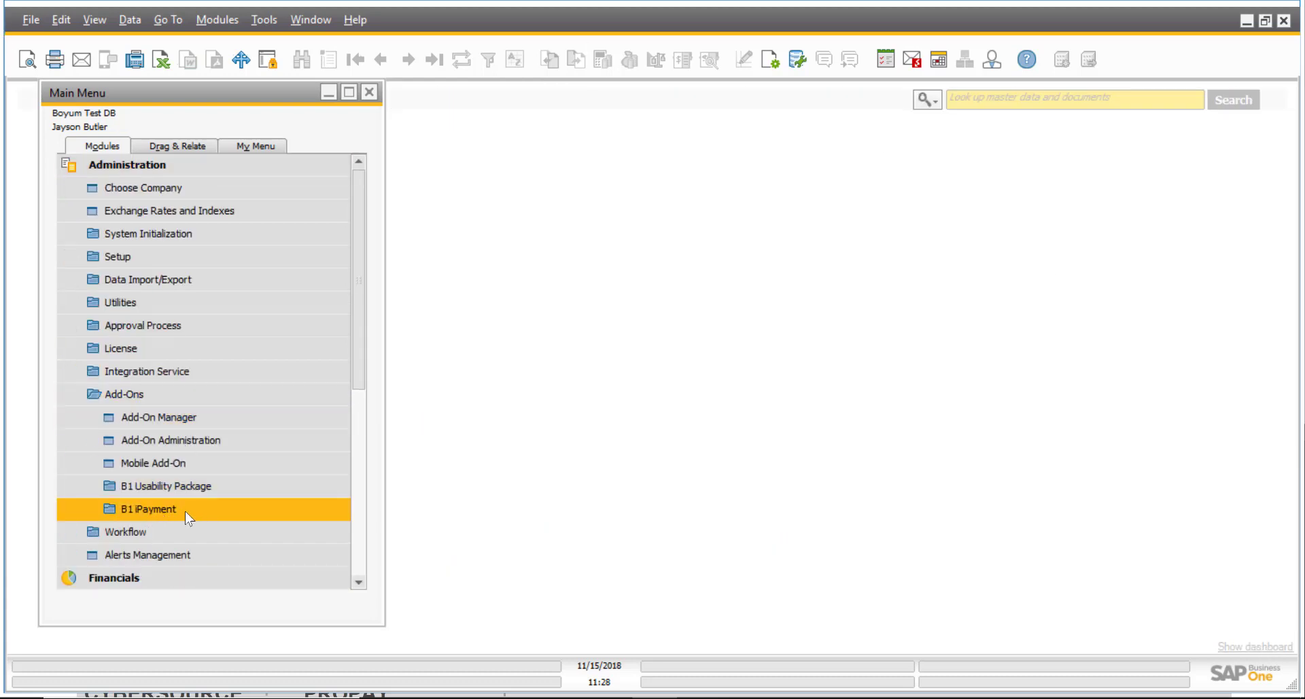
click(185, 511)
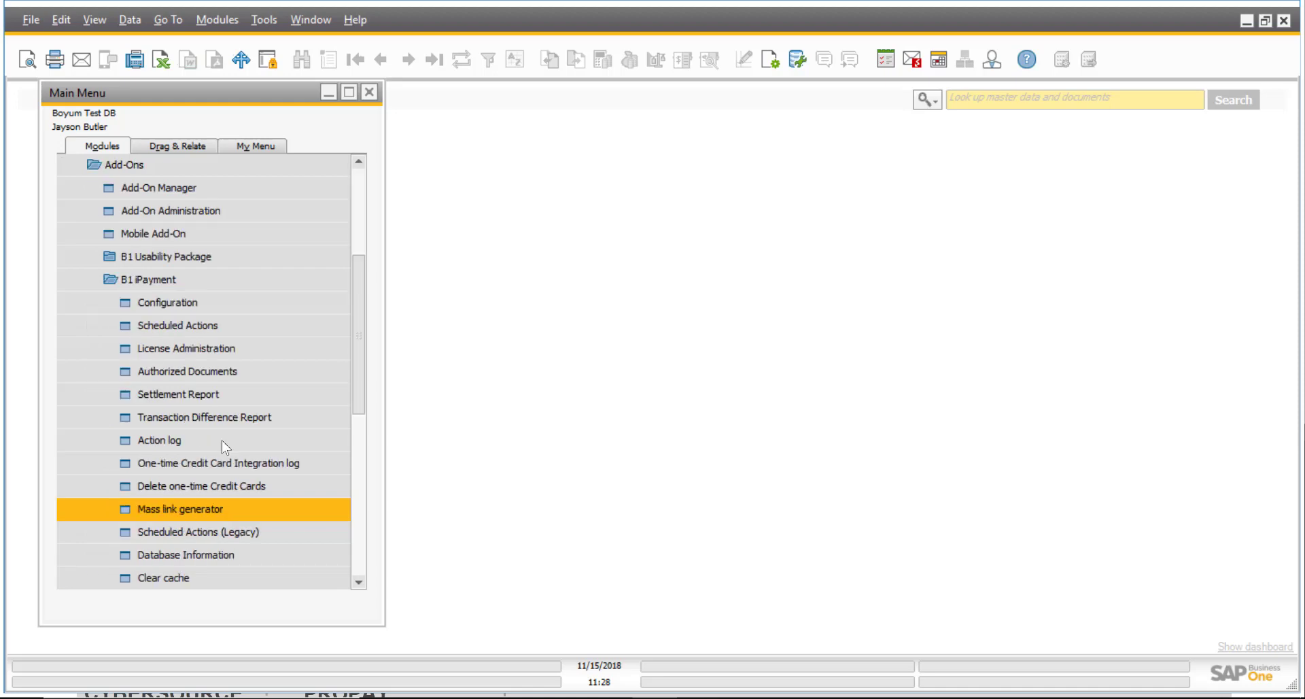
click(211, 305)
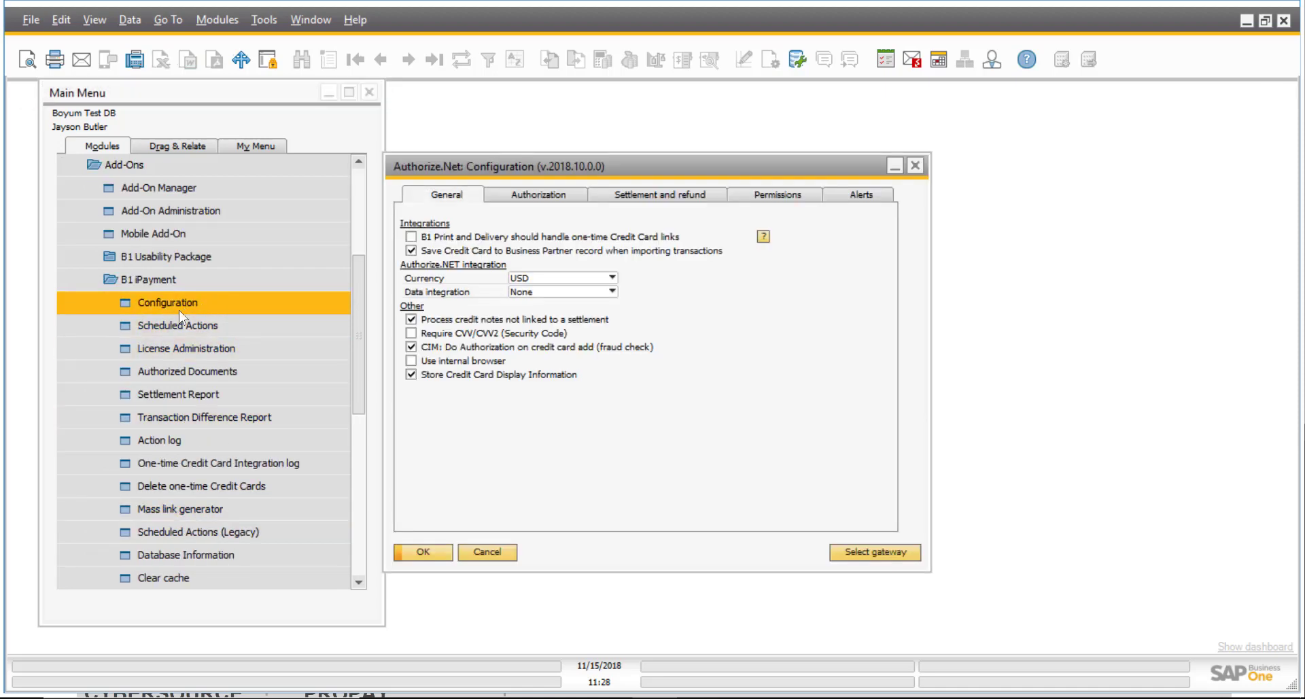
drag(674, 165, 691, 138)
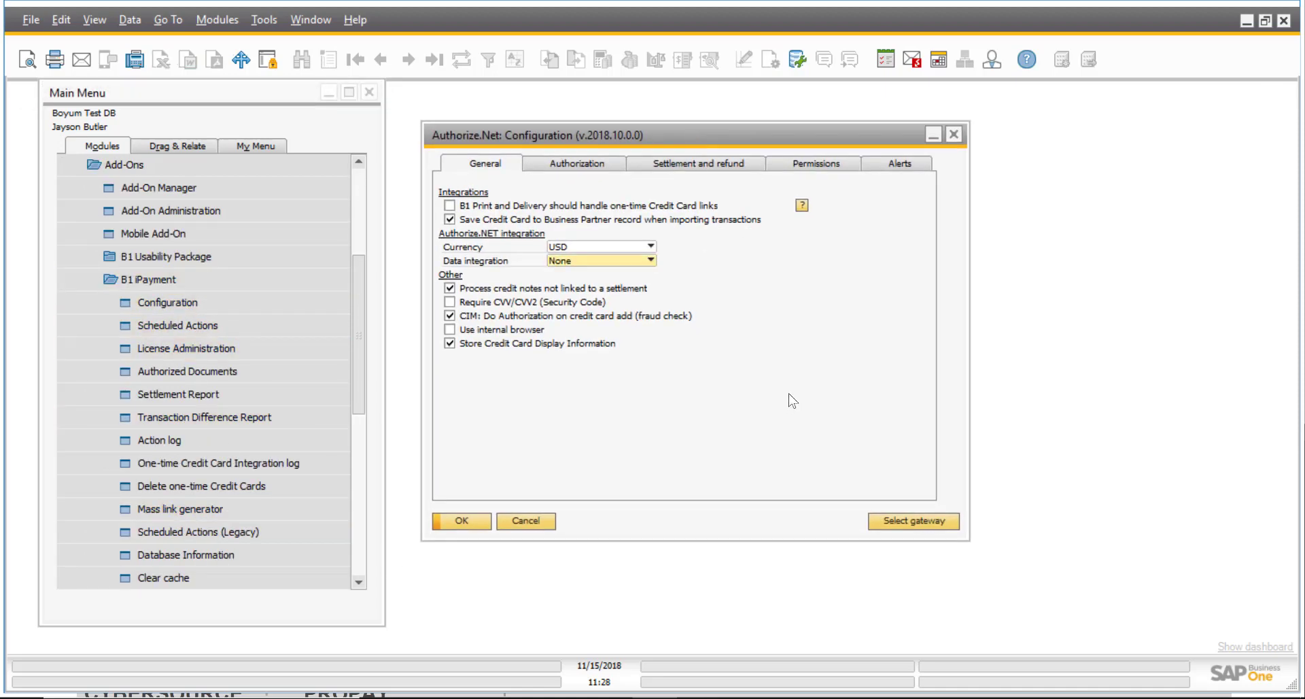
click(906, 523)
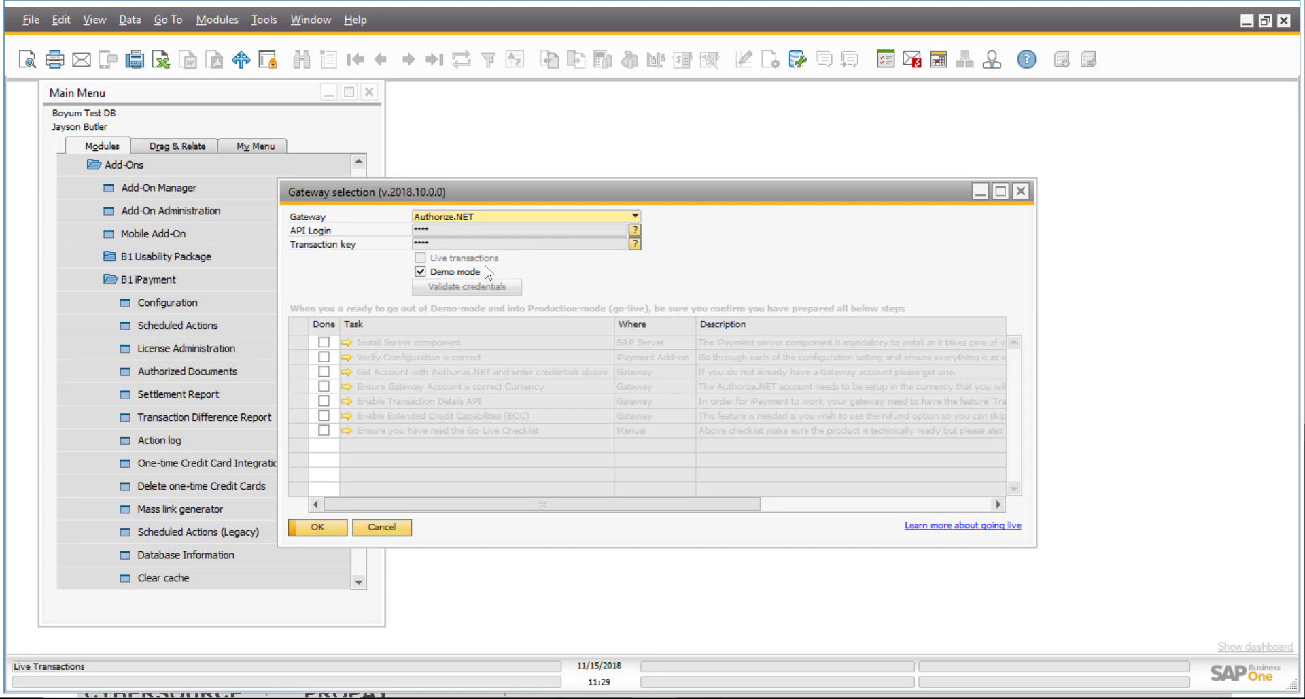
Toggle Demo mode off and back on for Authorize.NET, then confirm the gateway with OK.
click(420, 272)
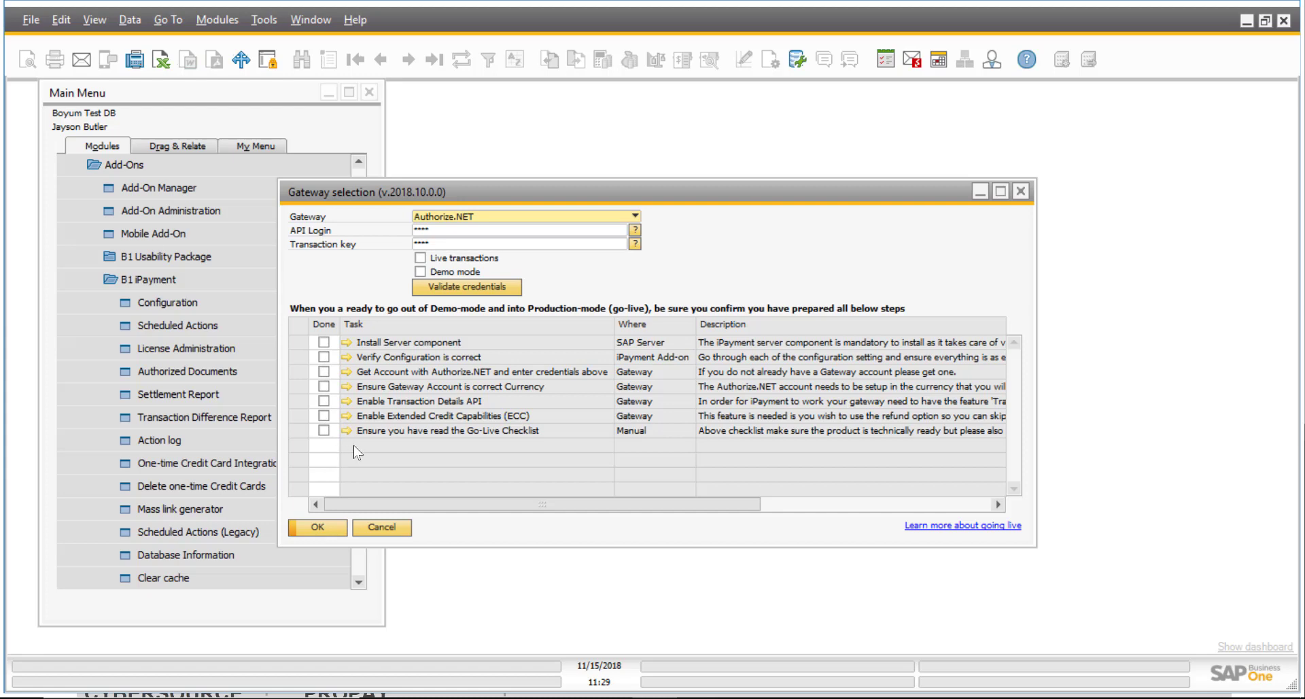
click(421, 272)
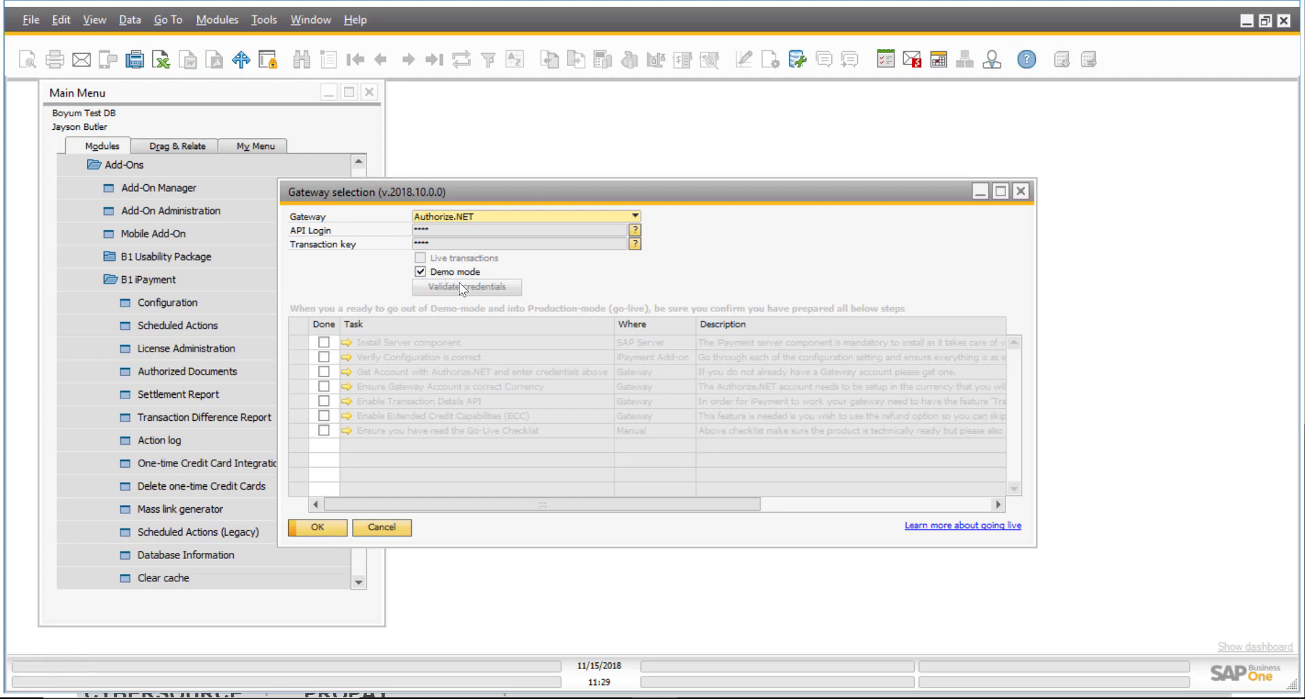
click(318, 528)
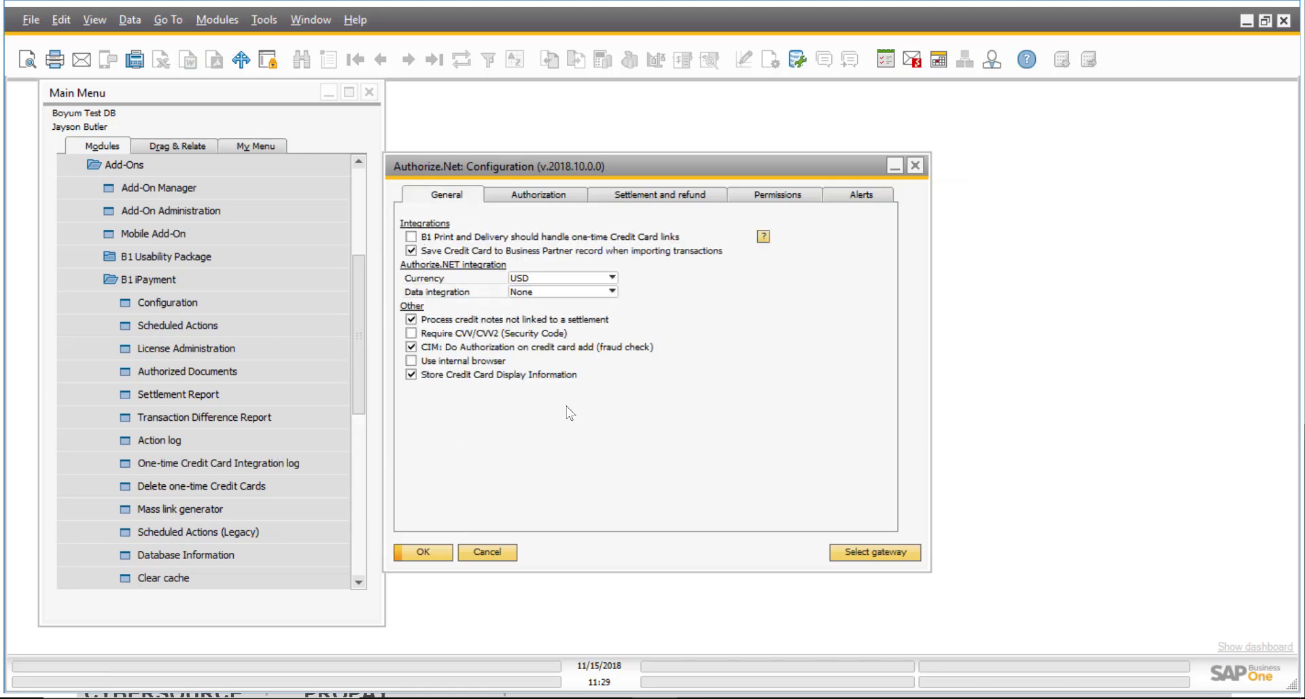
Review the Authorization settings unchanged: Sales Order options, 20.00 Percent markup, 7-day expiry.
click(561, 196)
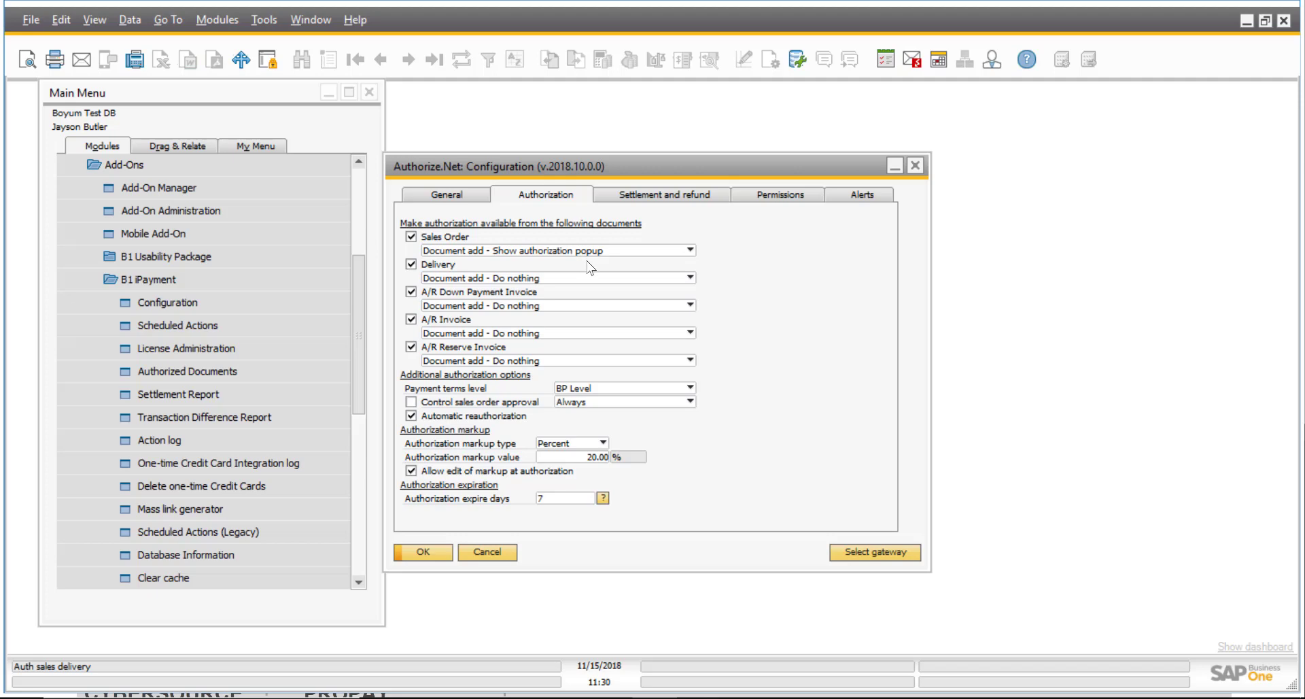
click(689, 250)
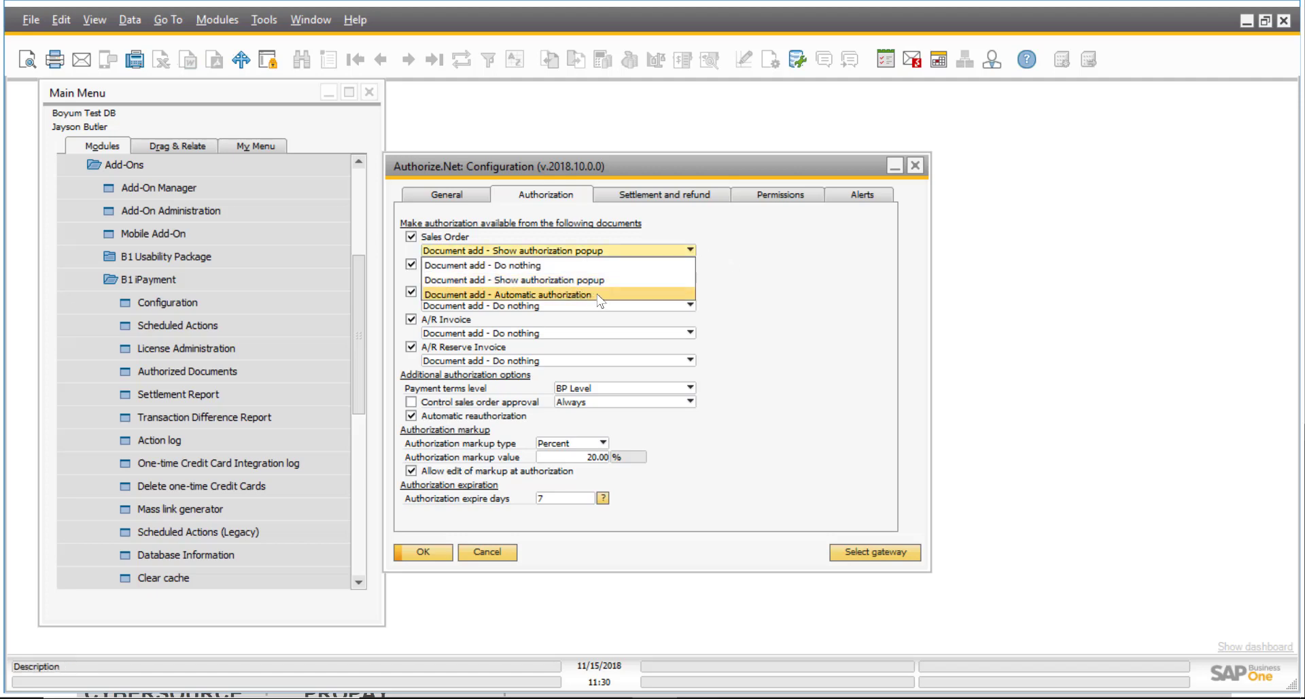
click(788, 296)
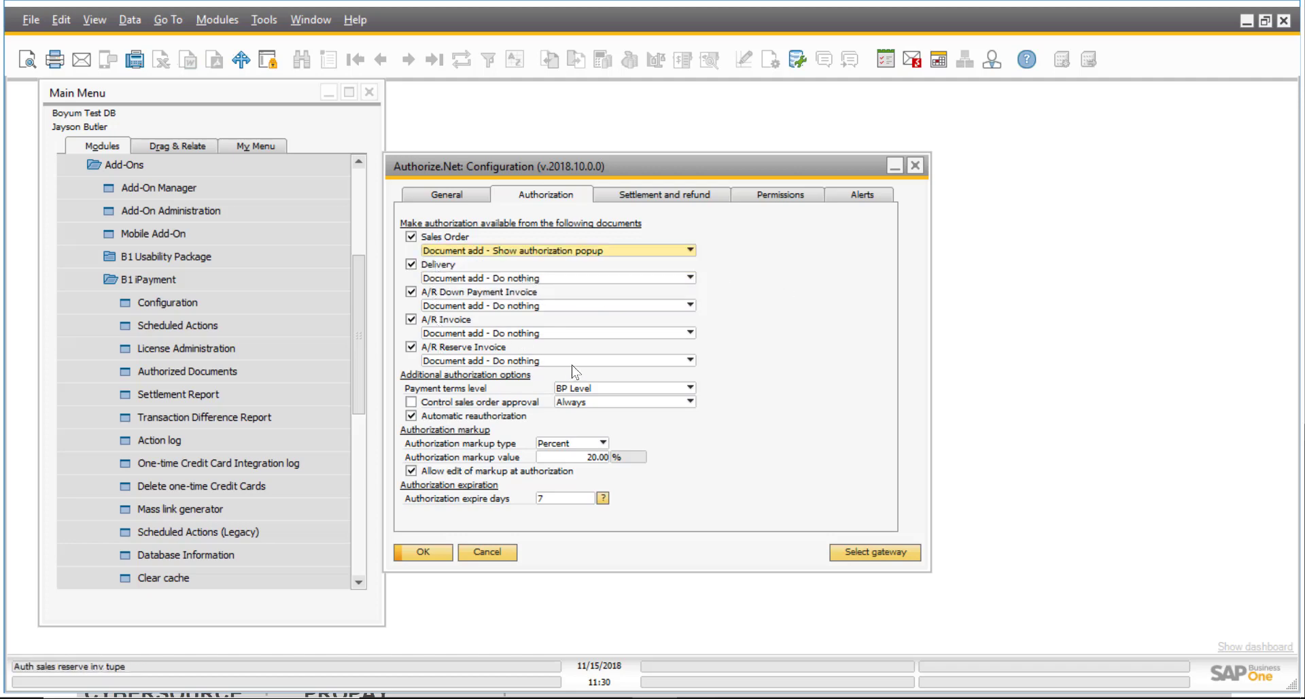
click(586, 457)
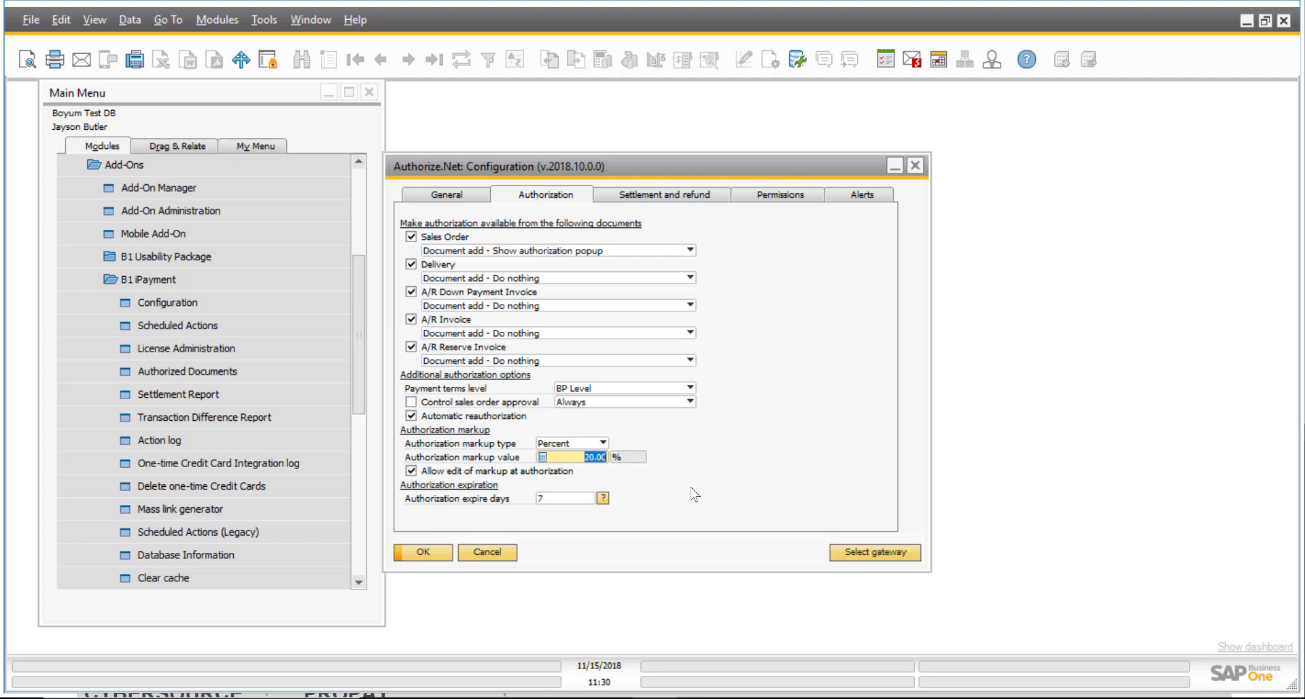
click(602, 442)
click(650, 436)
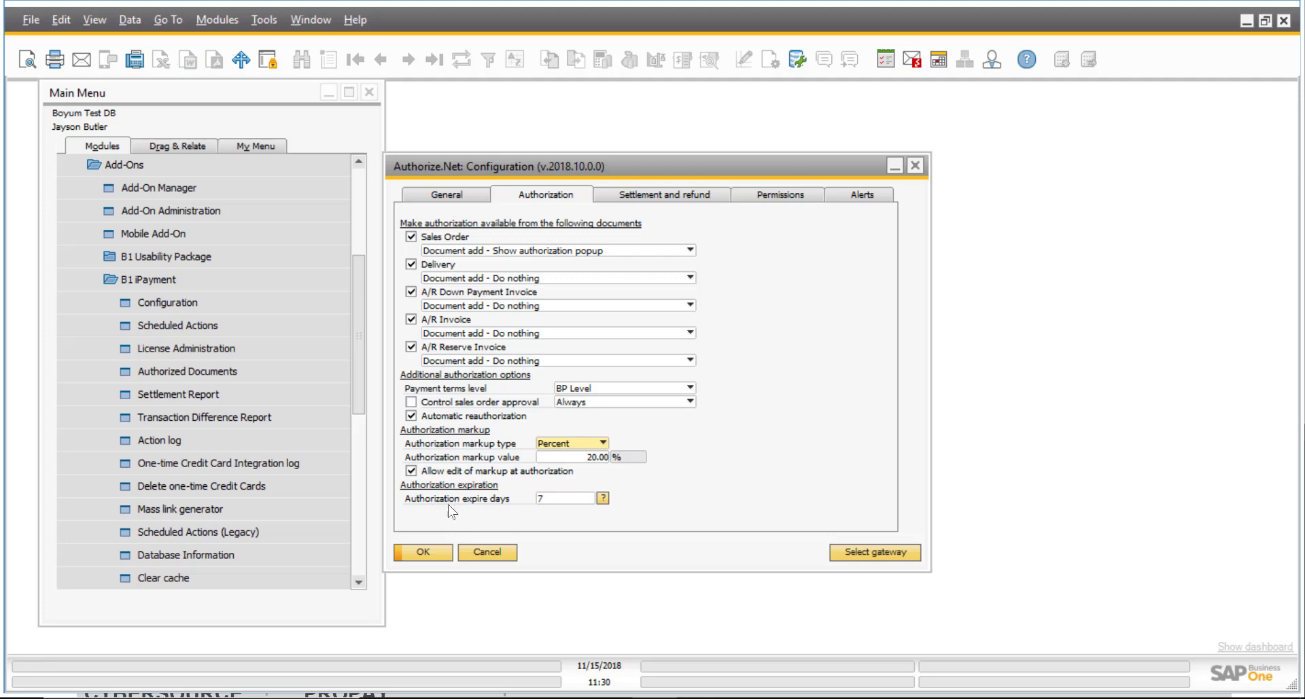
click(548, 499)
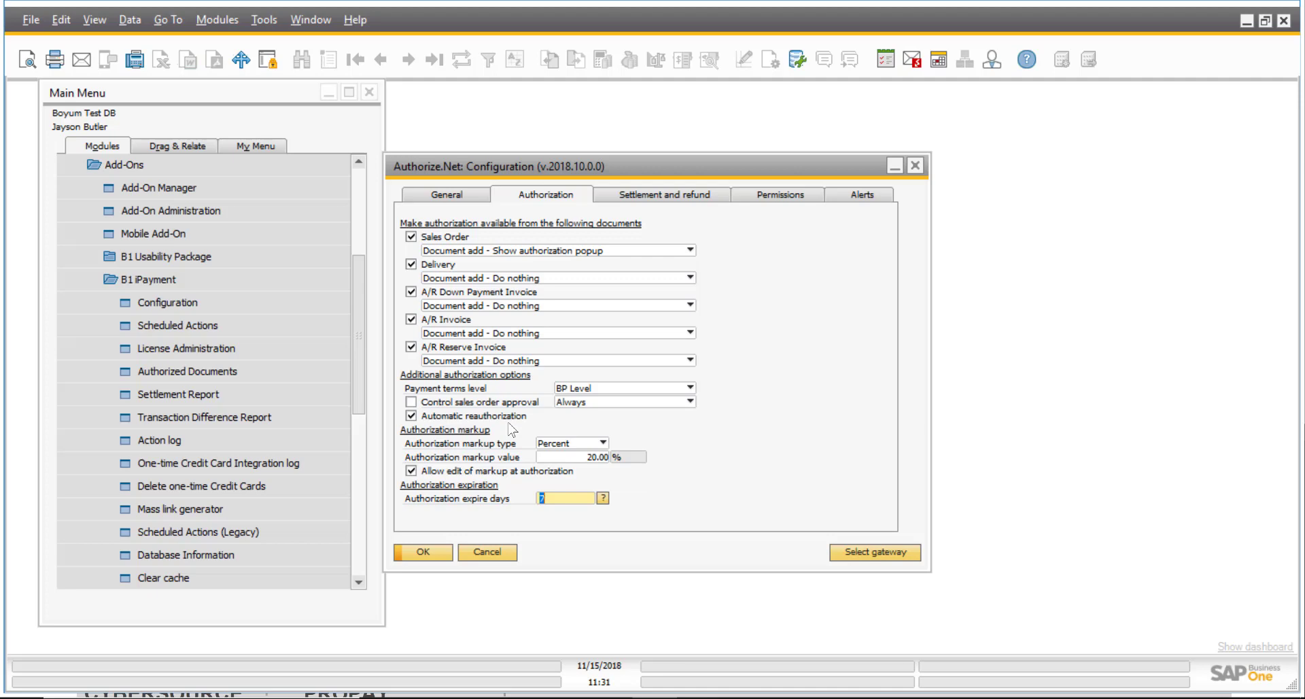
click(680, 195)
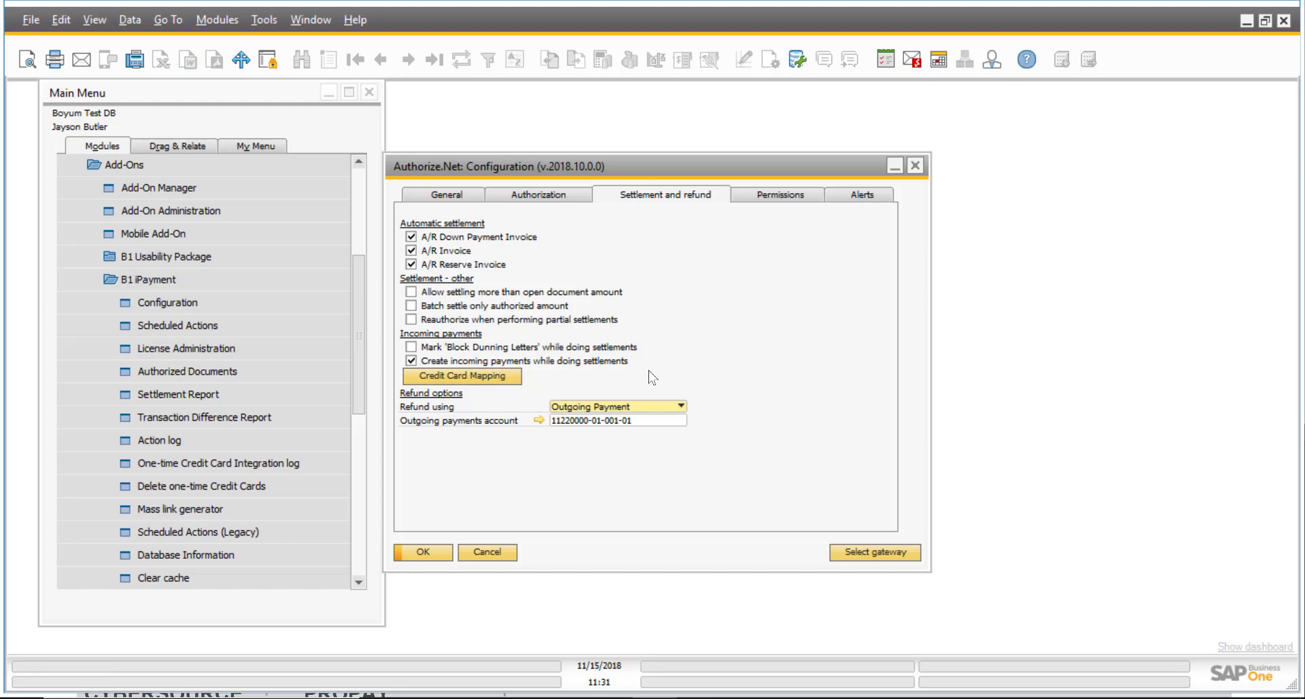
Check the empty Credit Card Mapping and keep Outgoing Payment as the refund method.
click(496, 378)
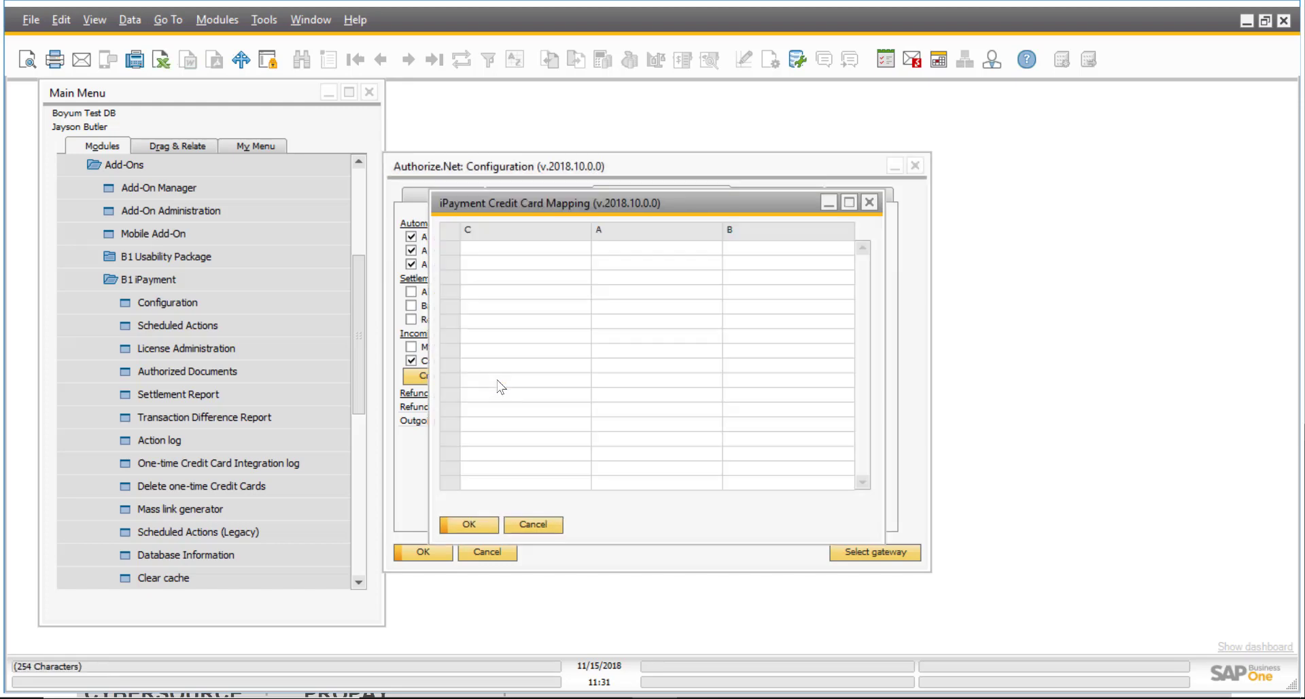
click(869, 197)
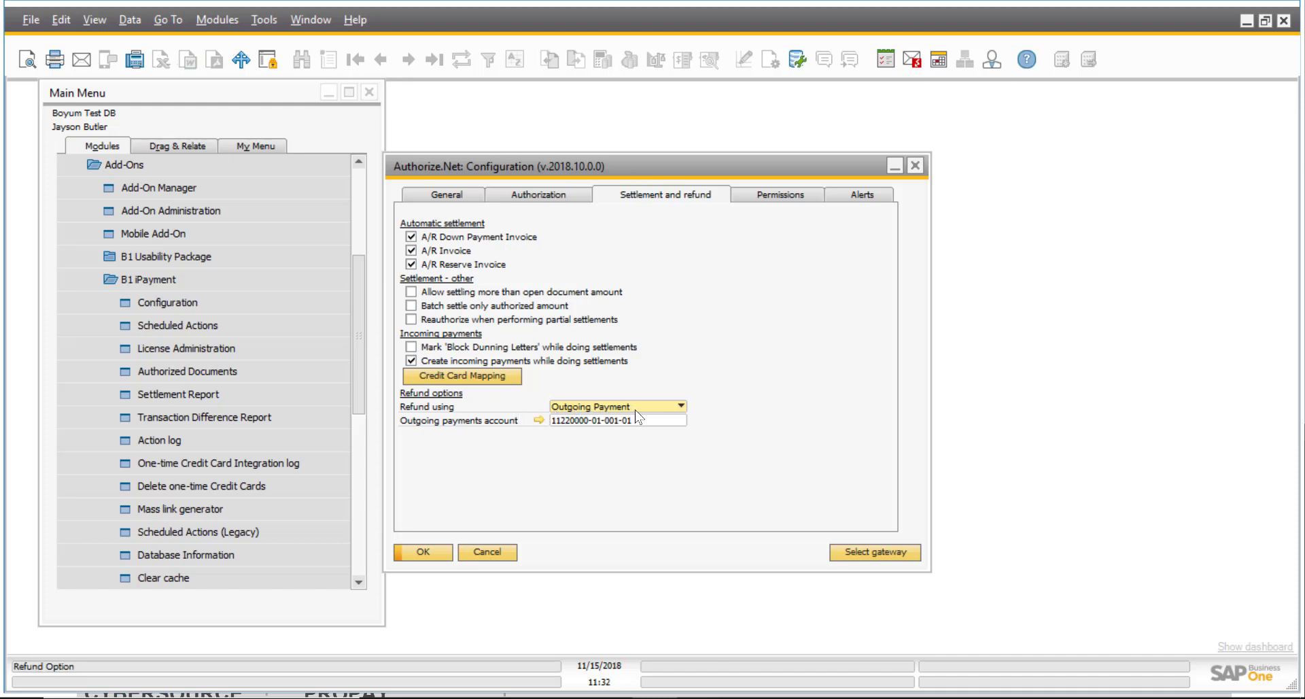
click(680, 406)
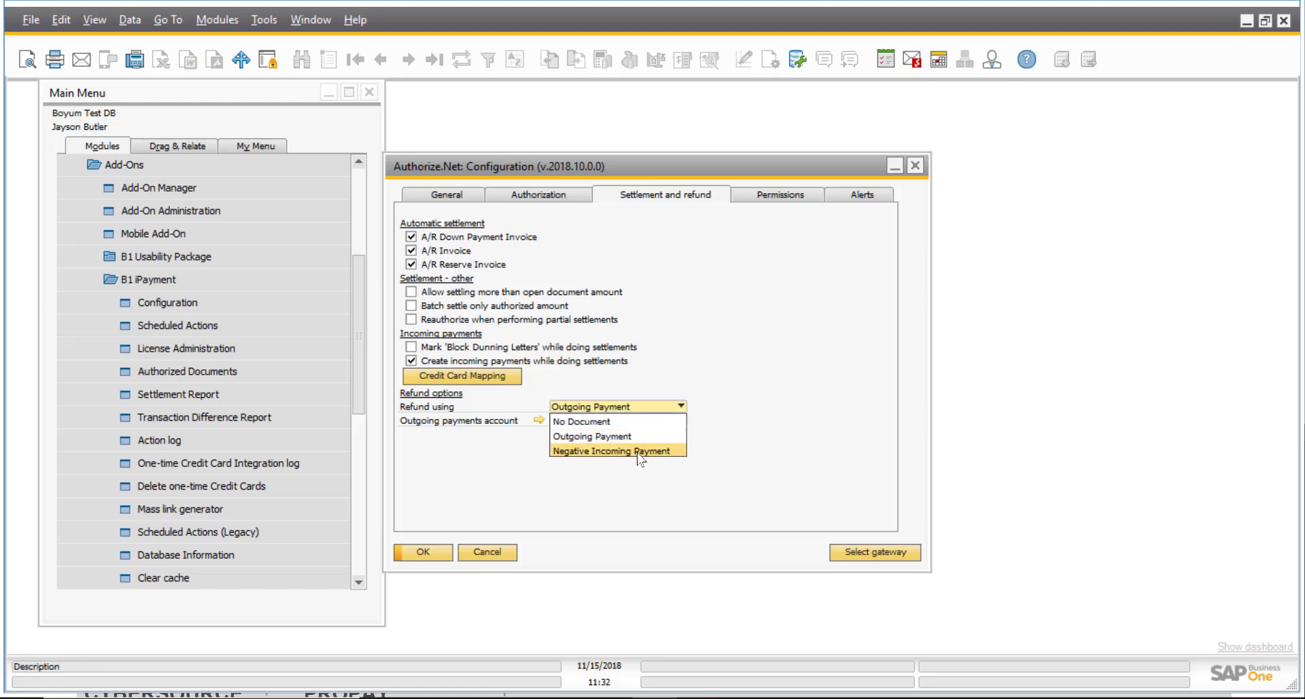
click(636, 438)
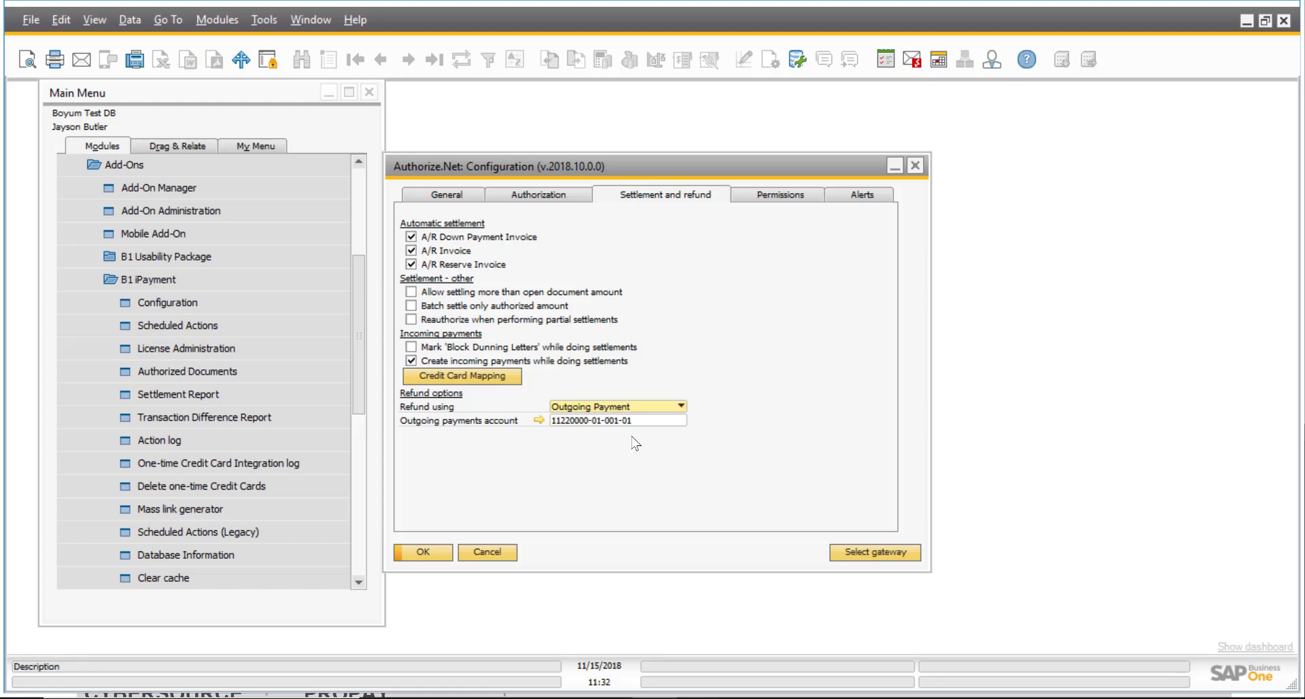
click(774, 195)
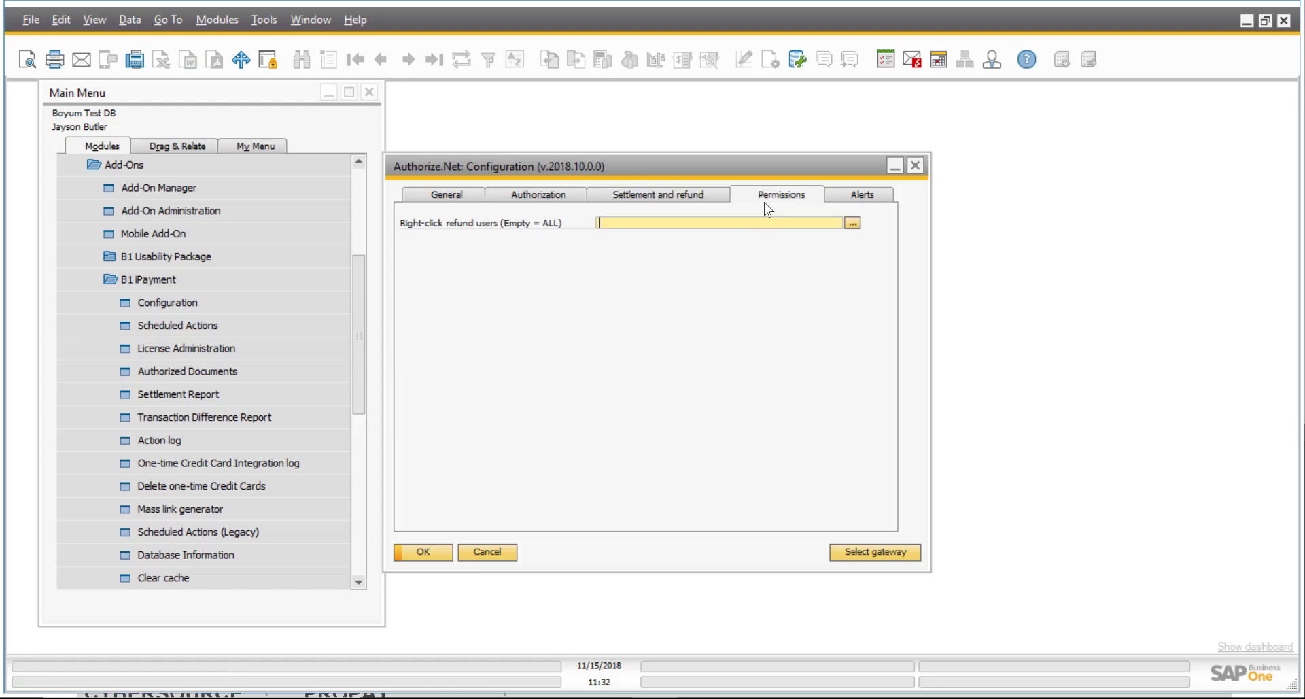
Leave right-click refund users and error alert recipients unset, then save the configuration with OK.
click(852, 223)
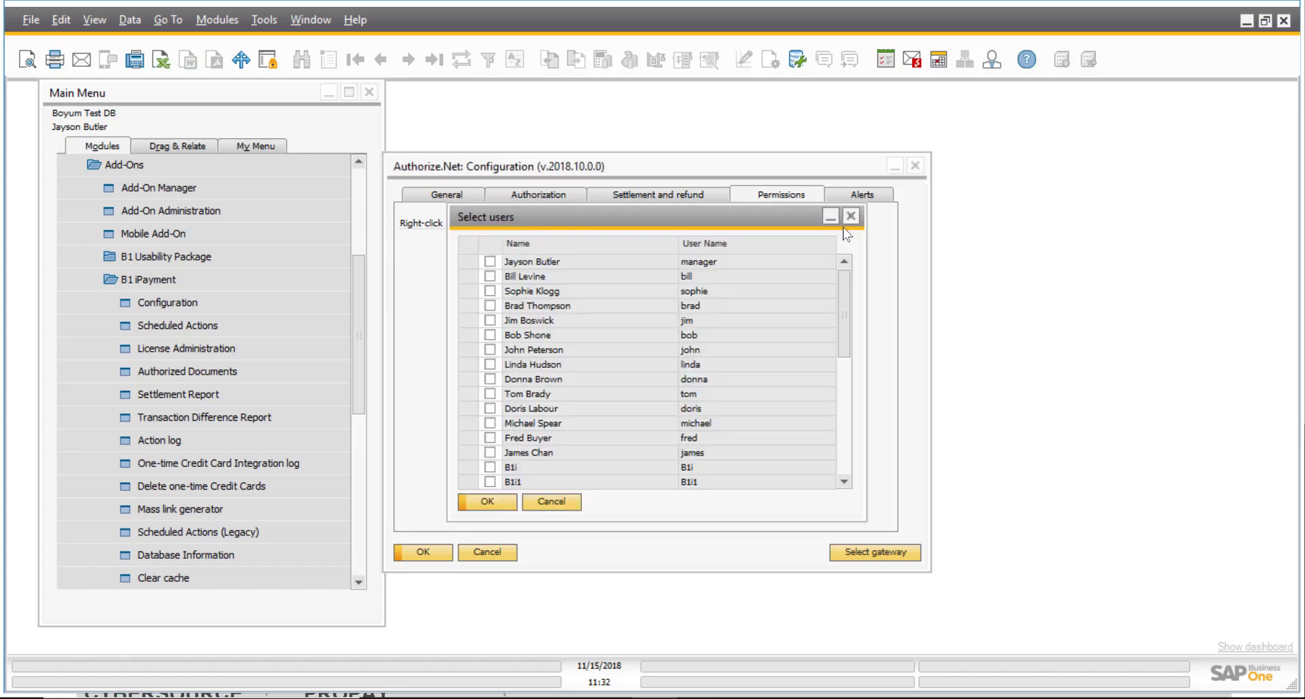
click(850, 216)
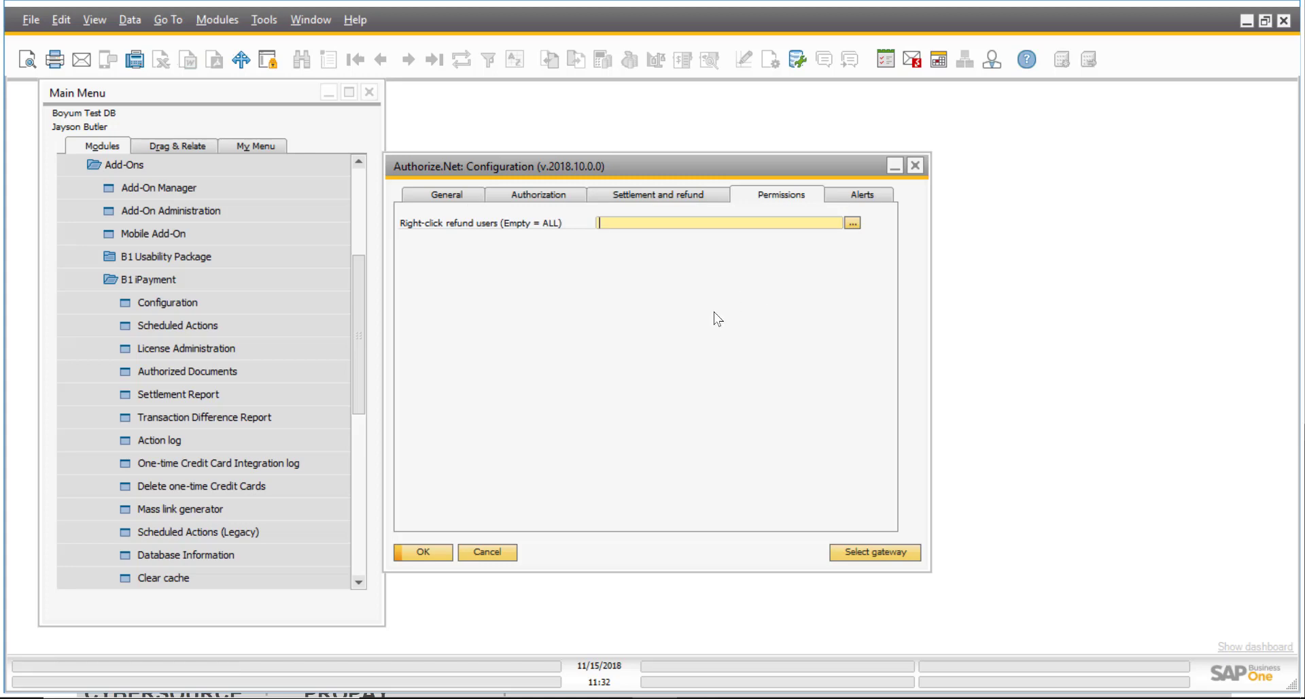
click(861, 197)
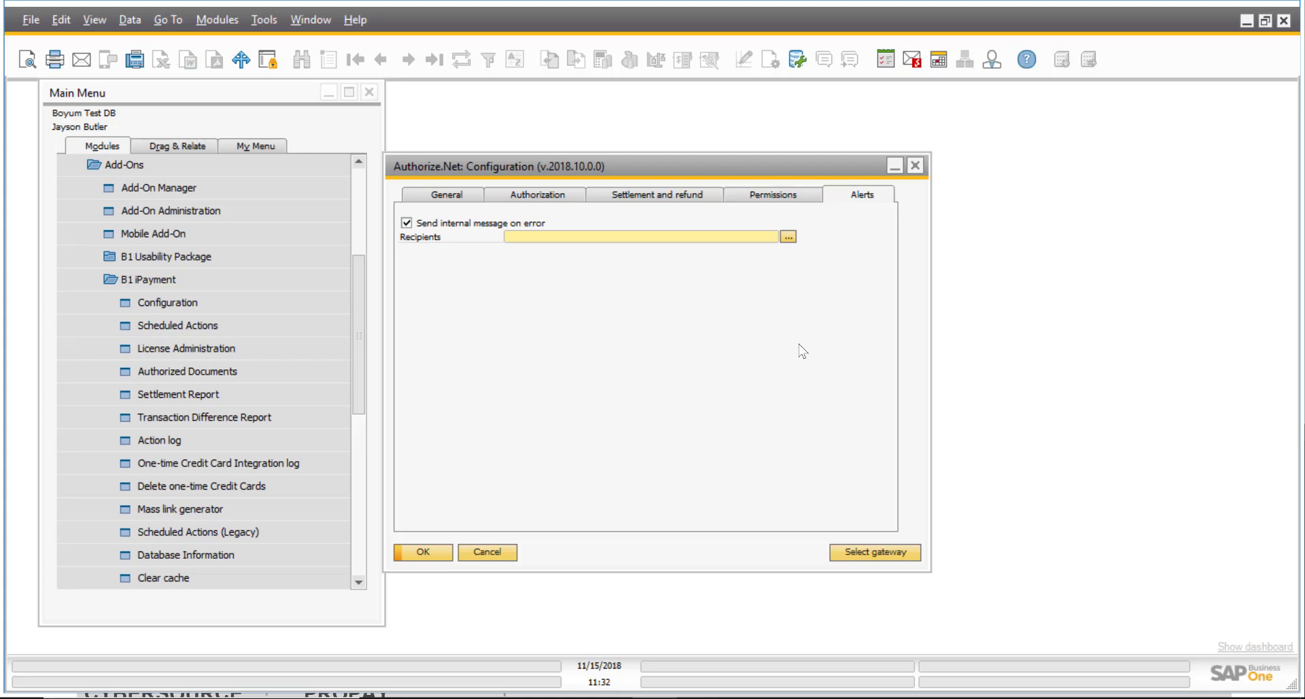
click(788, 237)
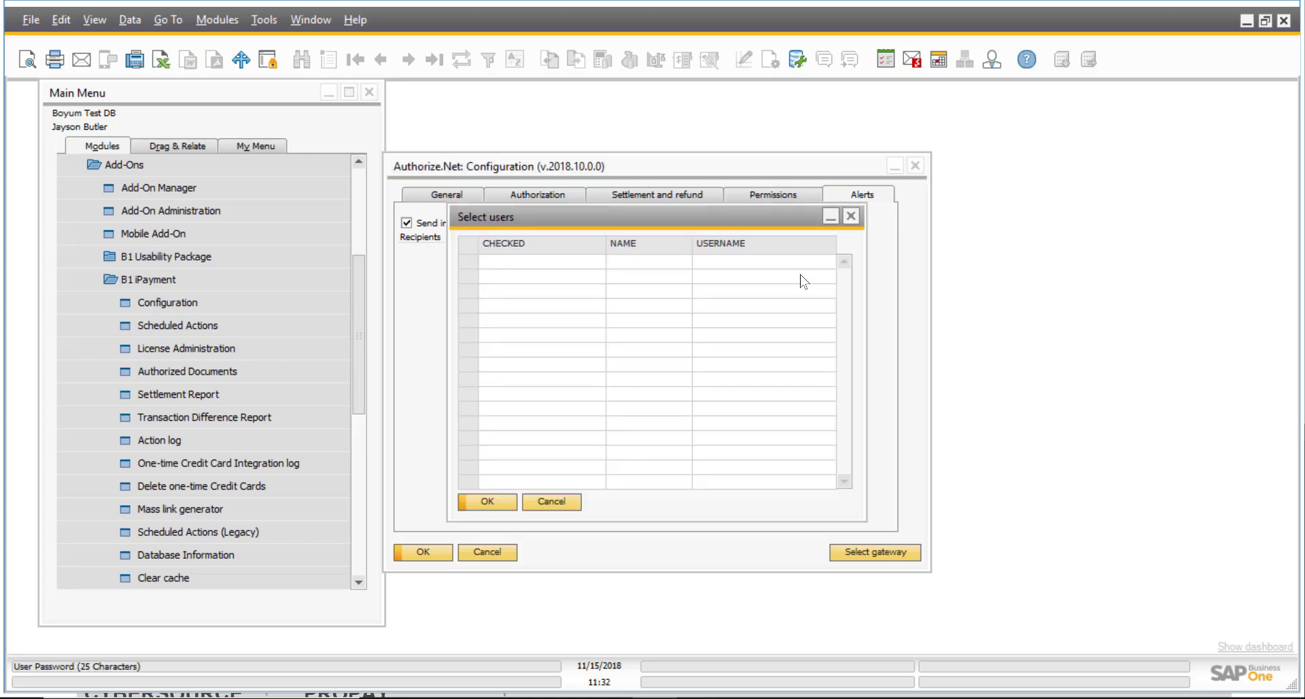
click(850, 217)
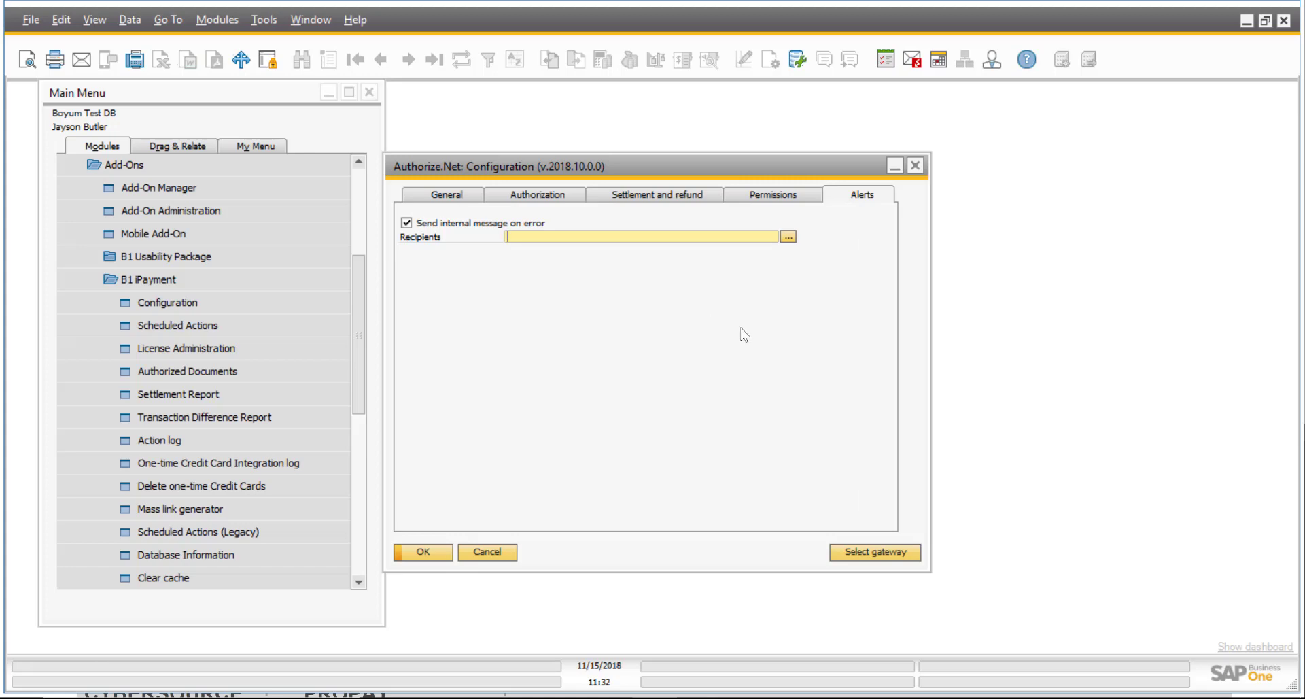
drag(651, 165, 671, 154)
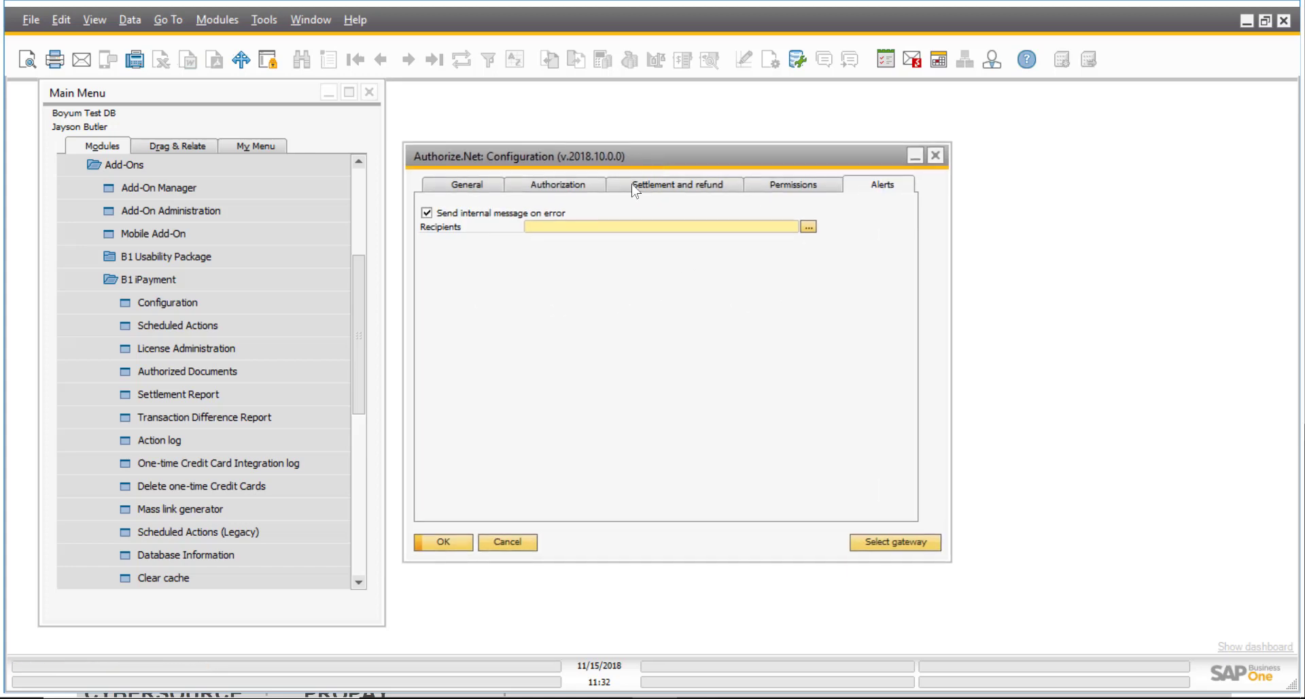
click(465, 541)
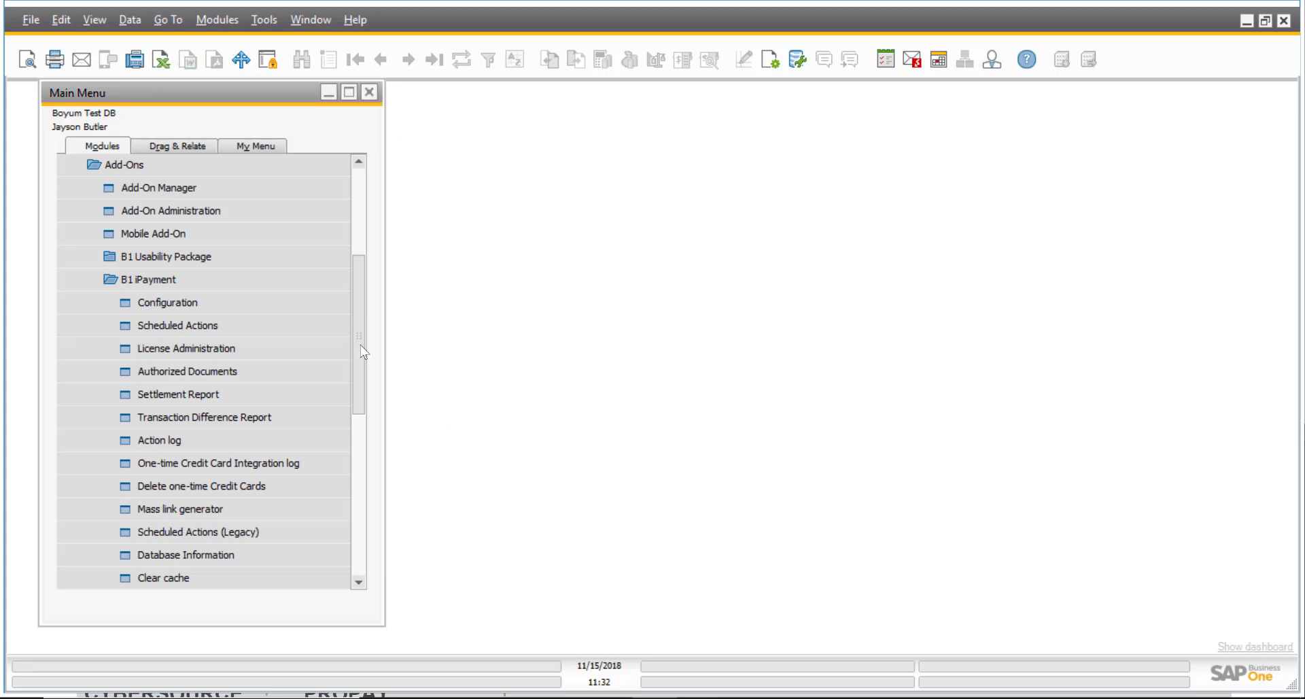
Open the PRODUMEX Customer/Vendor record, widen its window, and show the Payment Terms tab.
scroll(360, 344, up, 3)
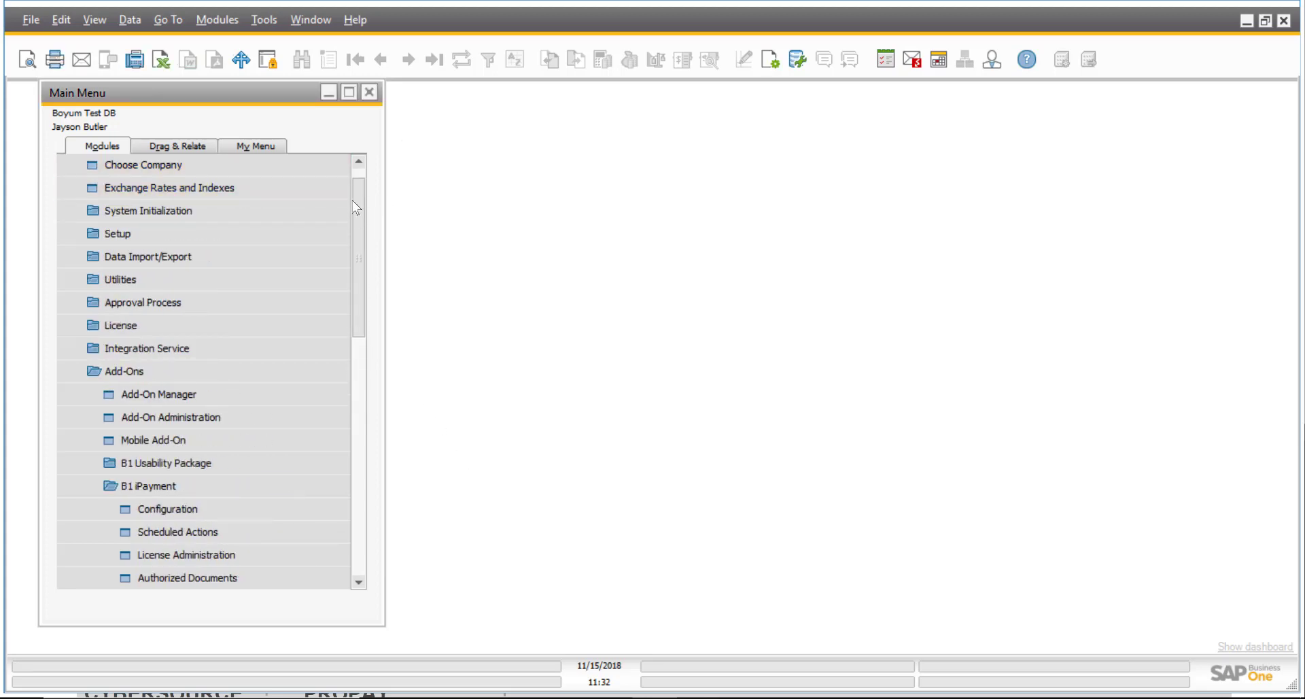
scroll(353, 206, up, 1)
click(189, 170)
click(203, 305)
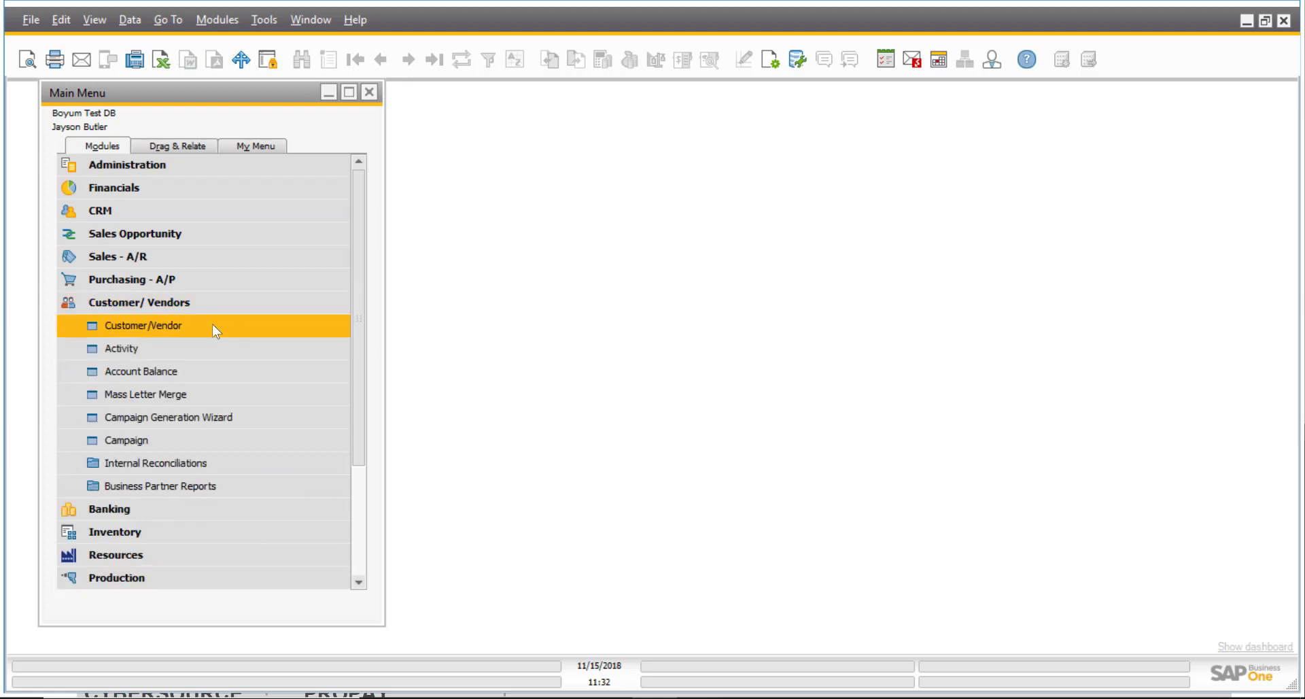
click(212, 323)
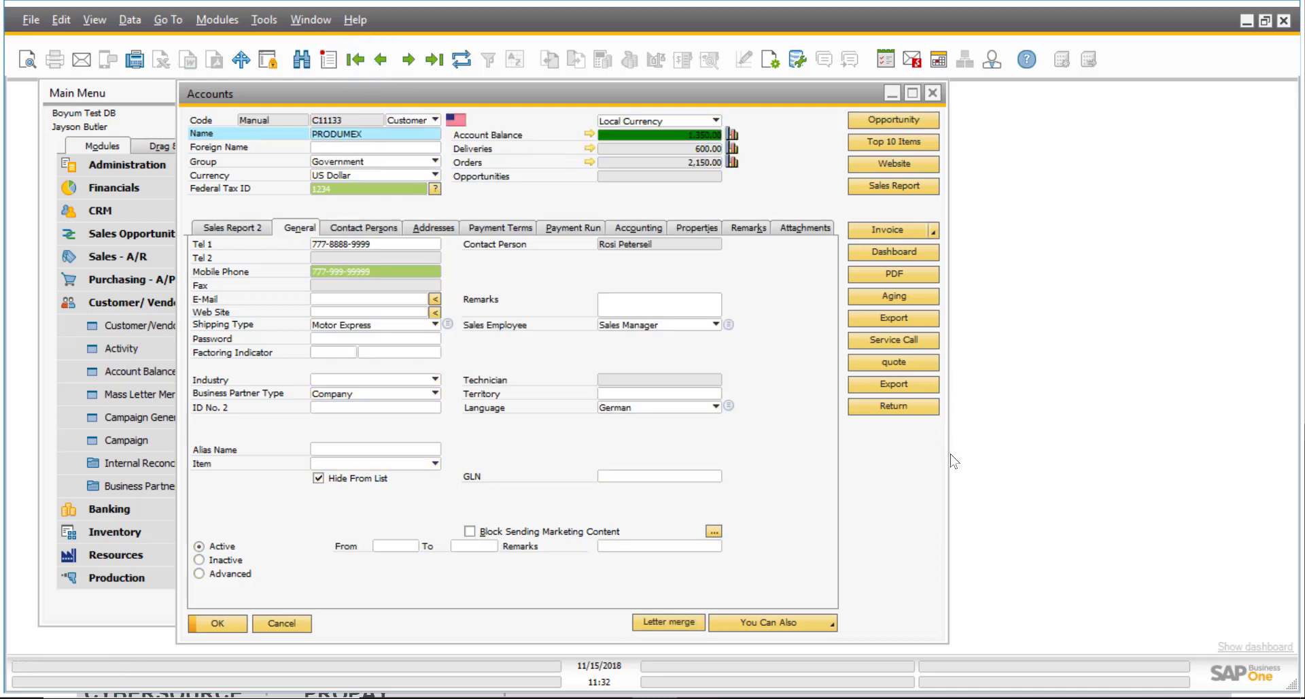
drag(950, 454, 1038, 454)
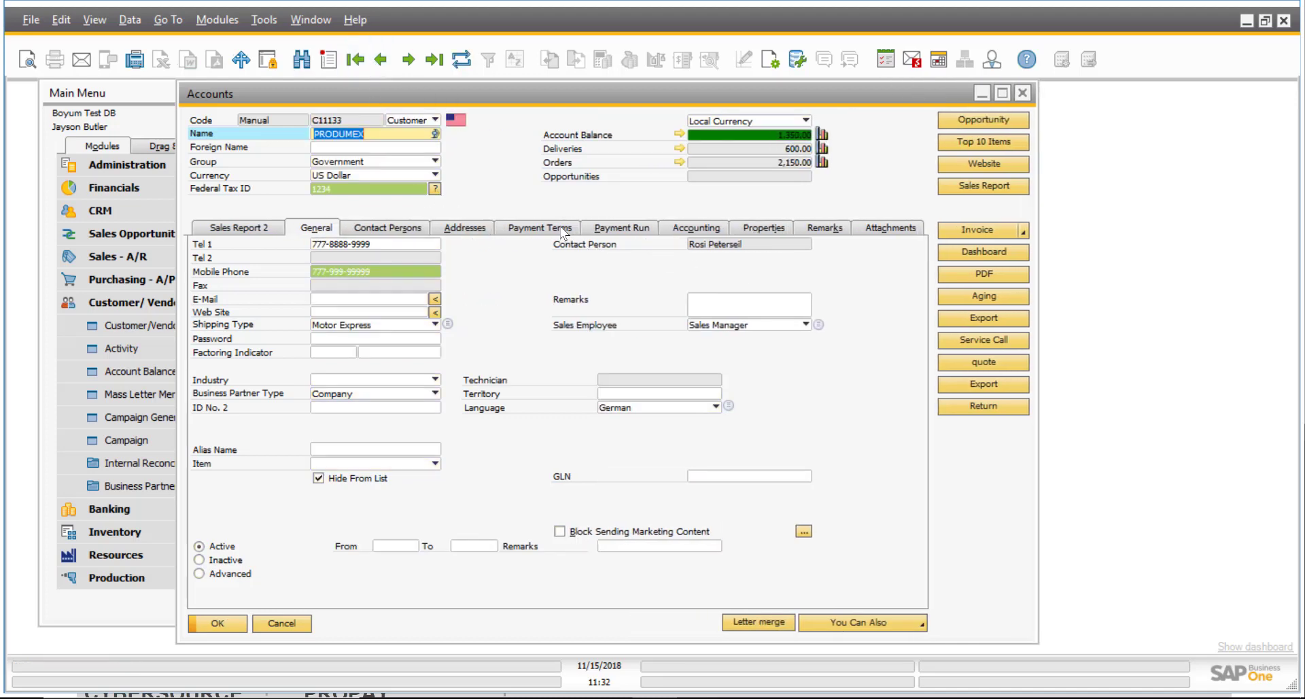
click(562, 229)
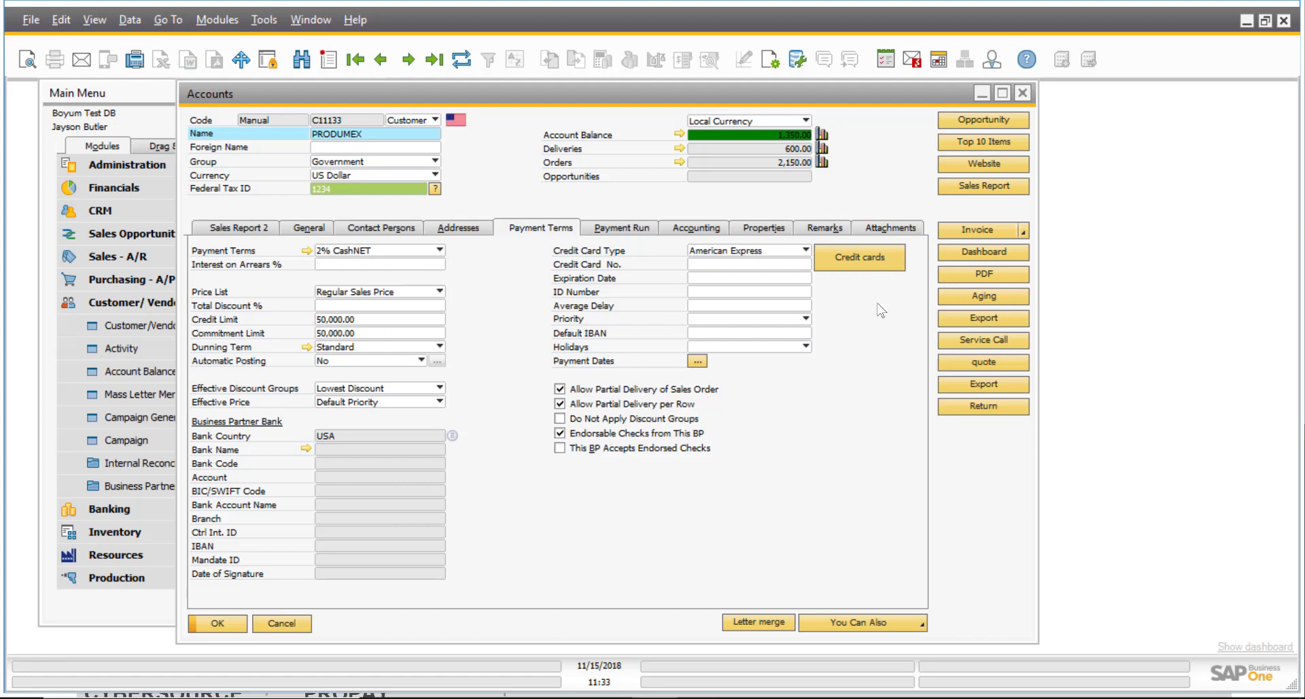
Hide the Credit Card No. field via B1 Usability Package > Hide This Item.
click(731, 265)
click(738, 266)
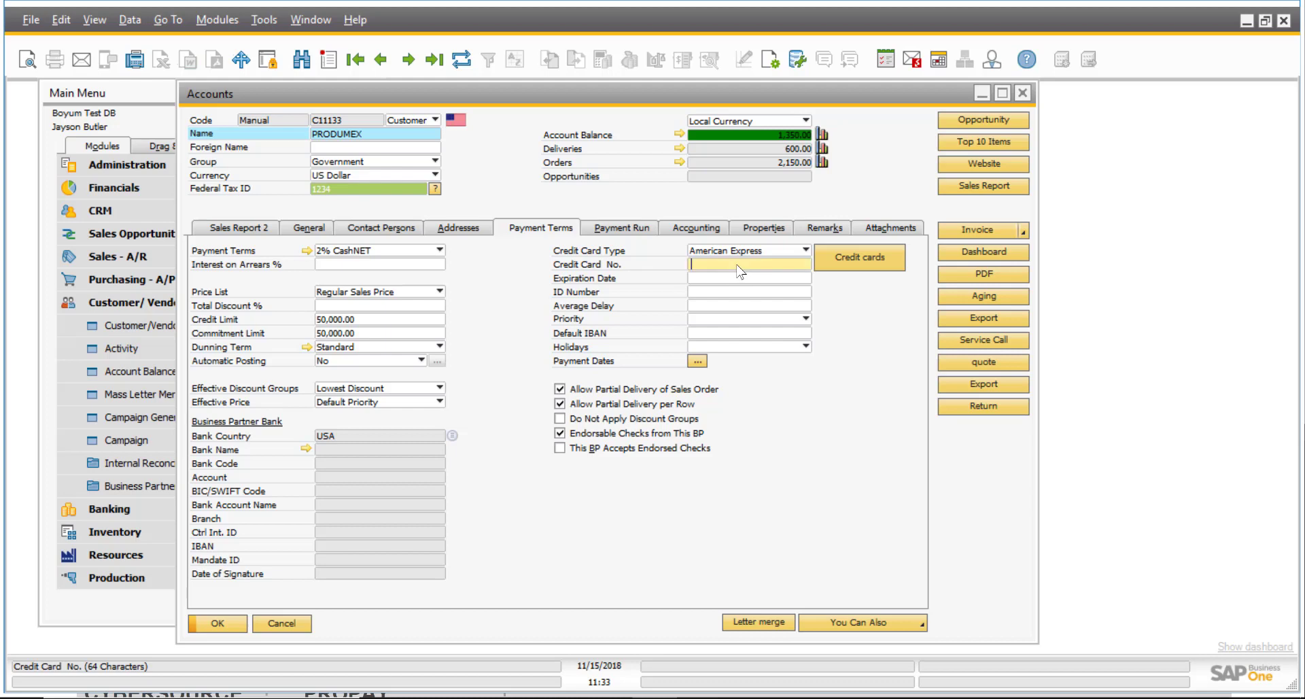
right_click(737, 267)
mouse_move(810, 303)
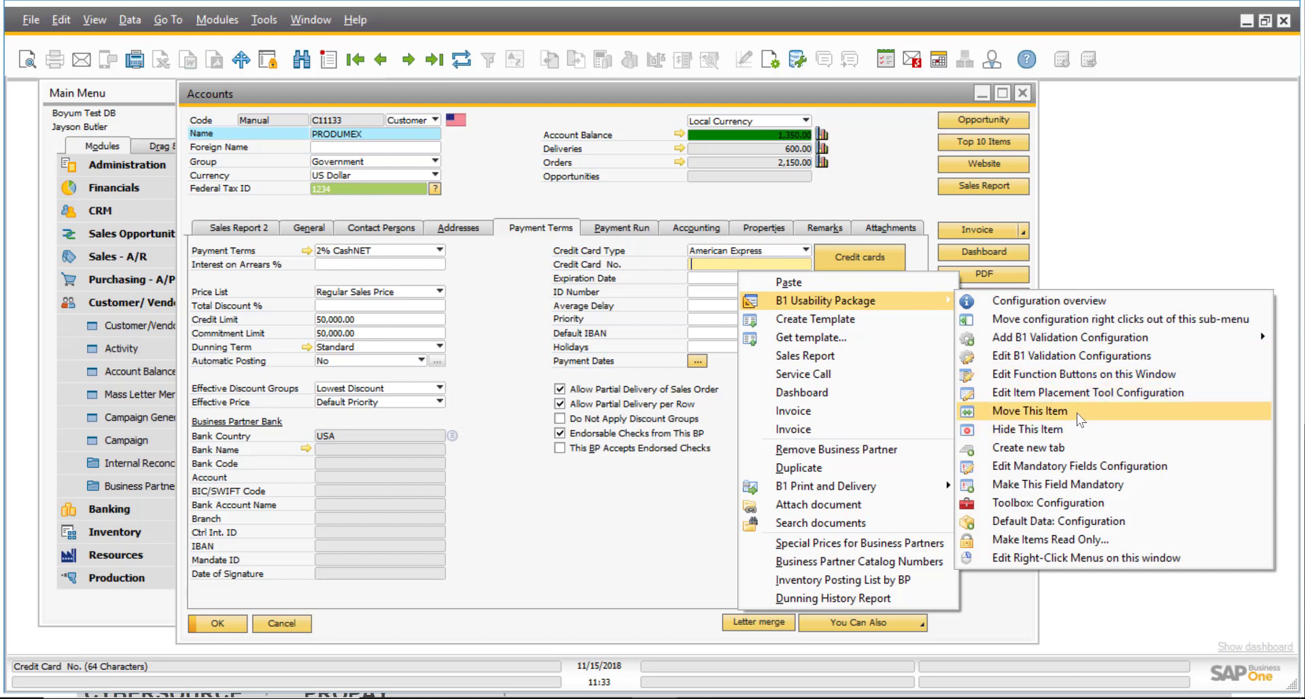
click(1071, 433)
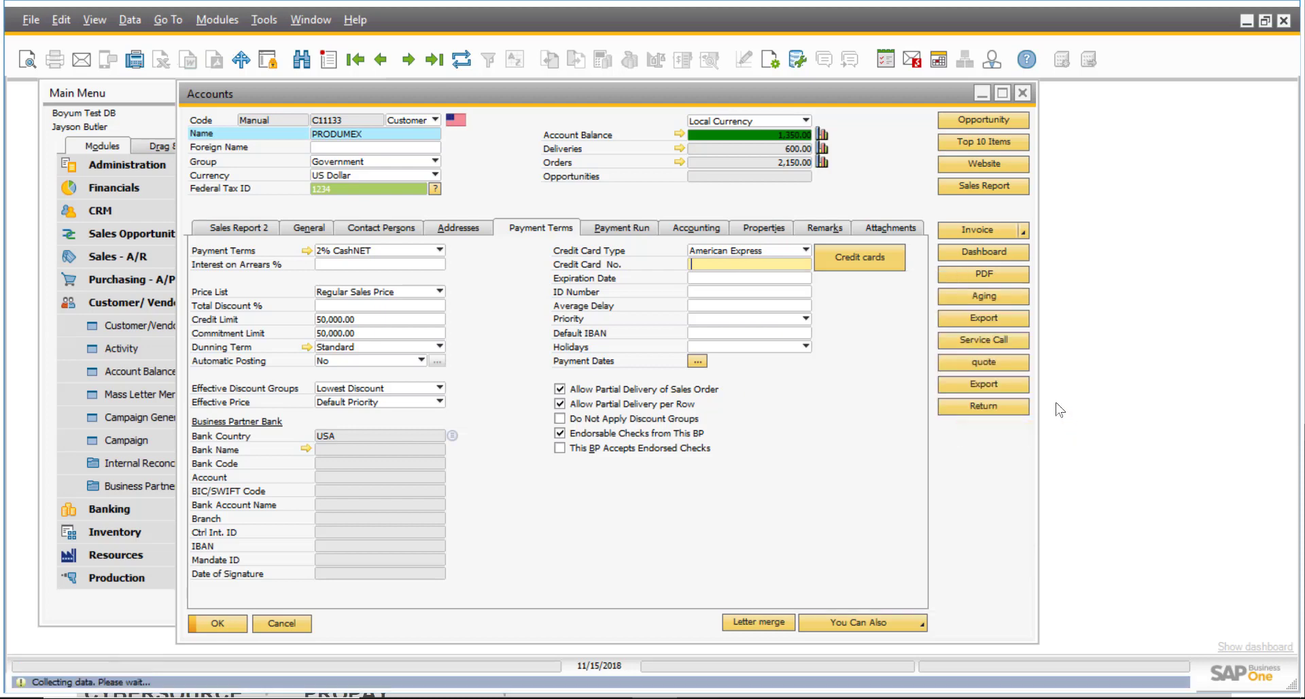
Hide the Expiration Date field the same way.
right_click(783, 284)
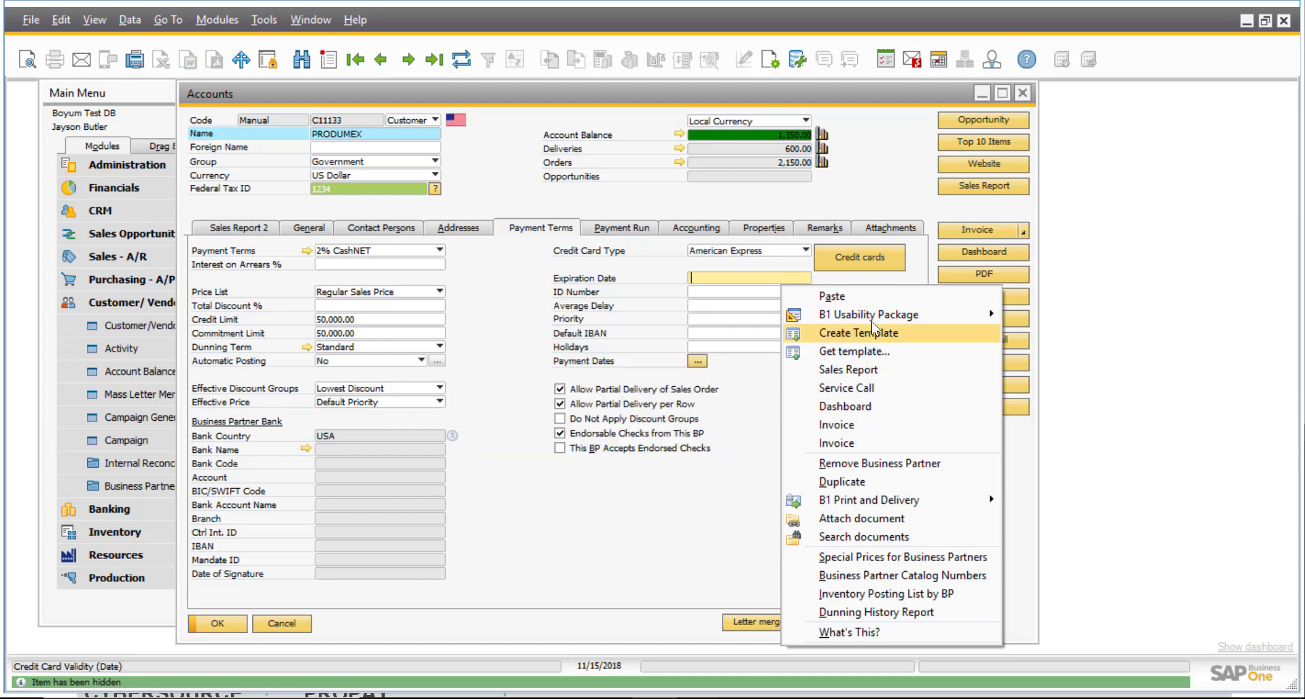
mouse_move(849, 314)
click(632, 444)
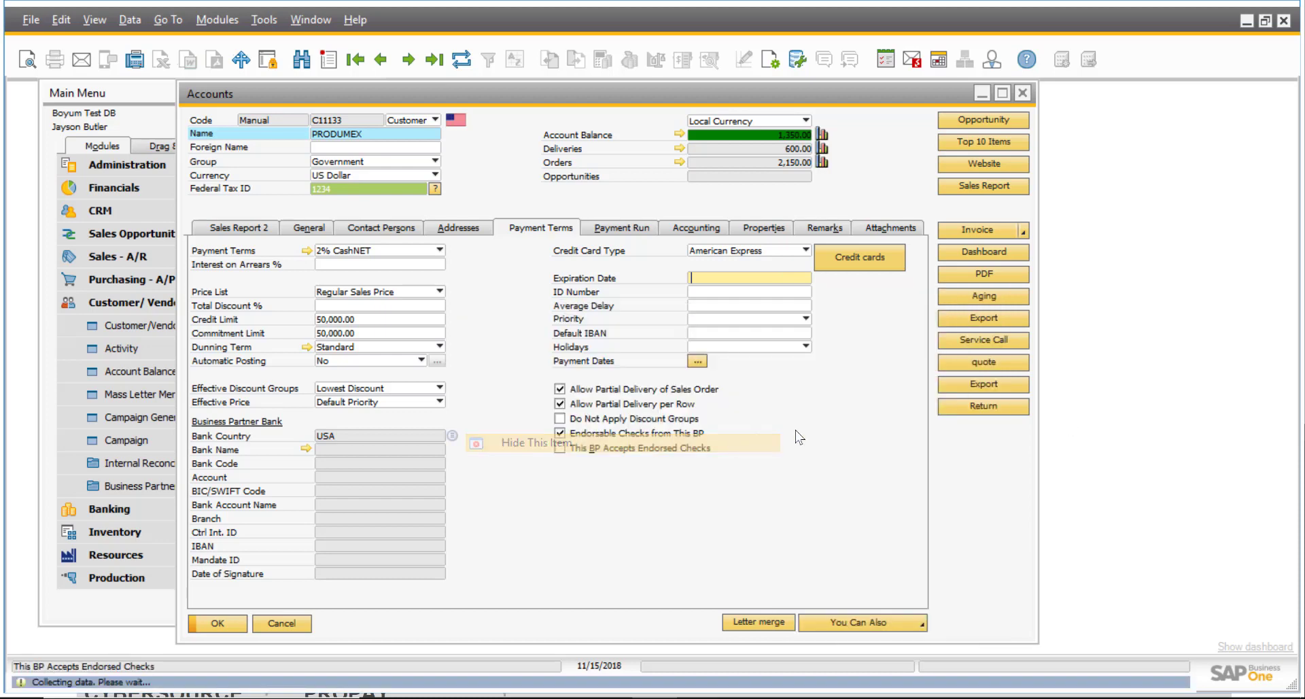
Add a new credit card from the PRODUMEX Credit cards list and acknowledge the browser-entry message.
click(866, 256)
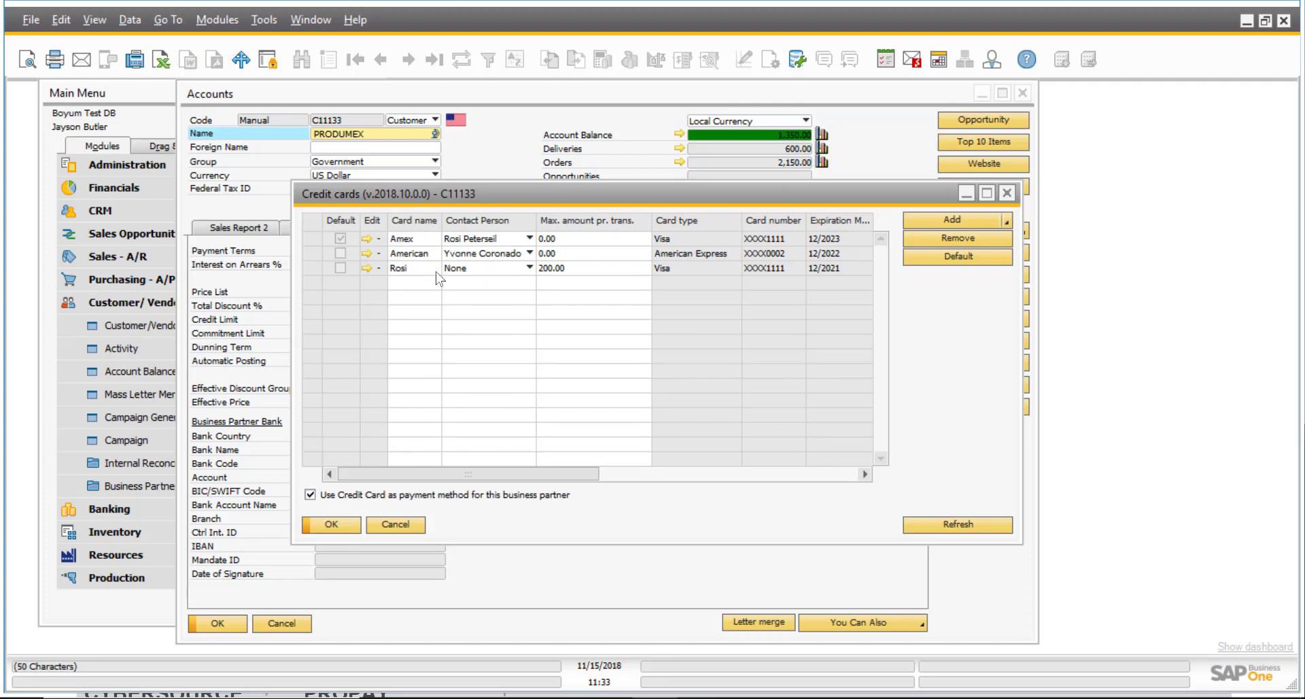
click(960, 222)
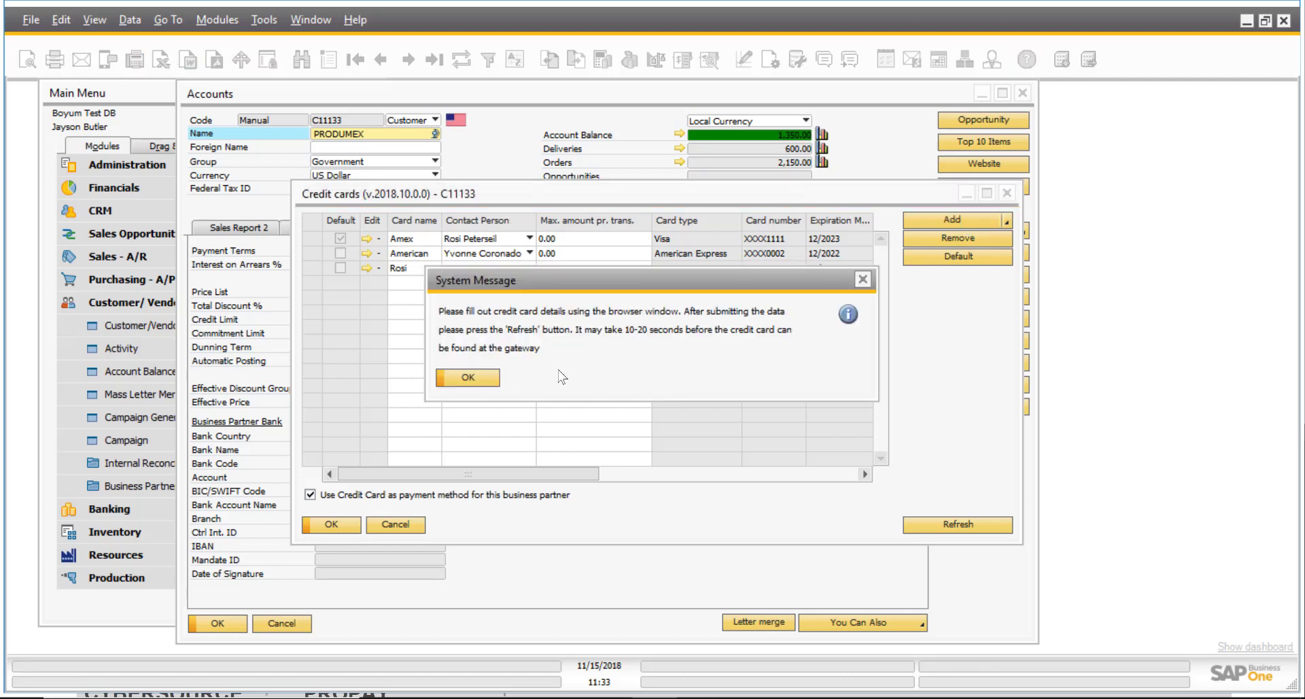
click(483, 378)
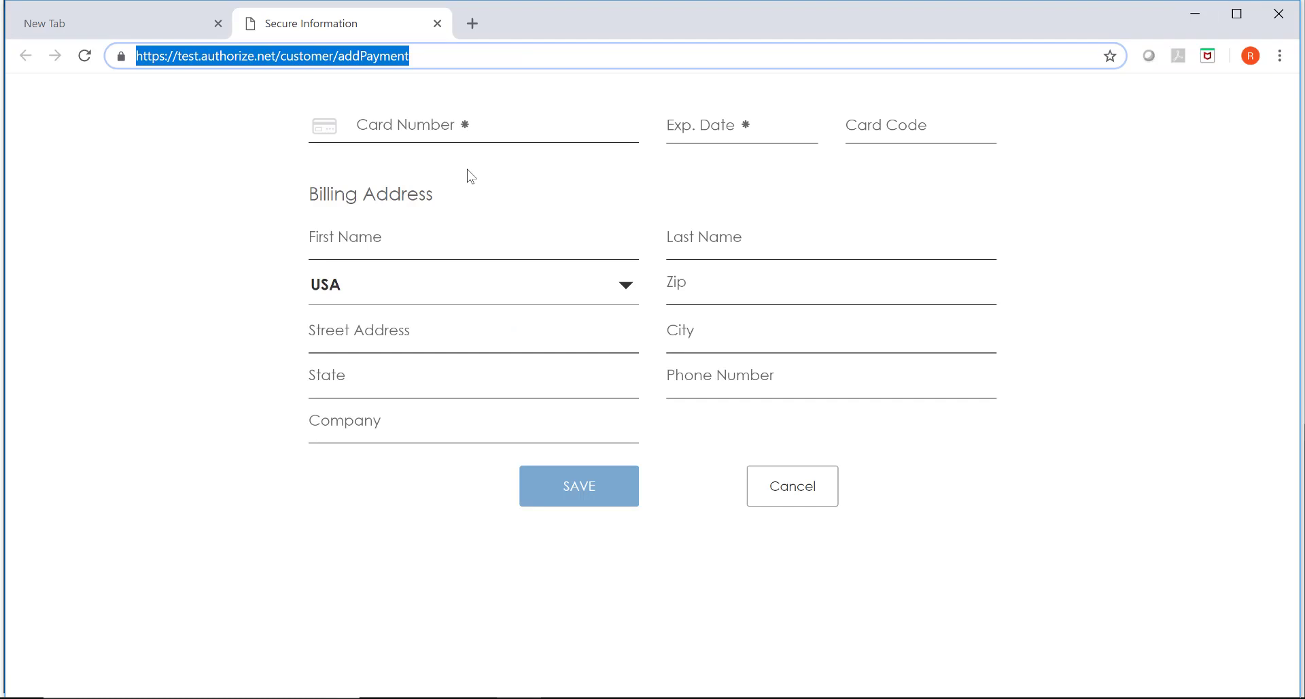
Enter the Visa card number, 12/2021 expiry, card code and billing address, save, and minimise the browser.
click(356, 126)
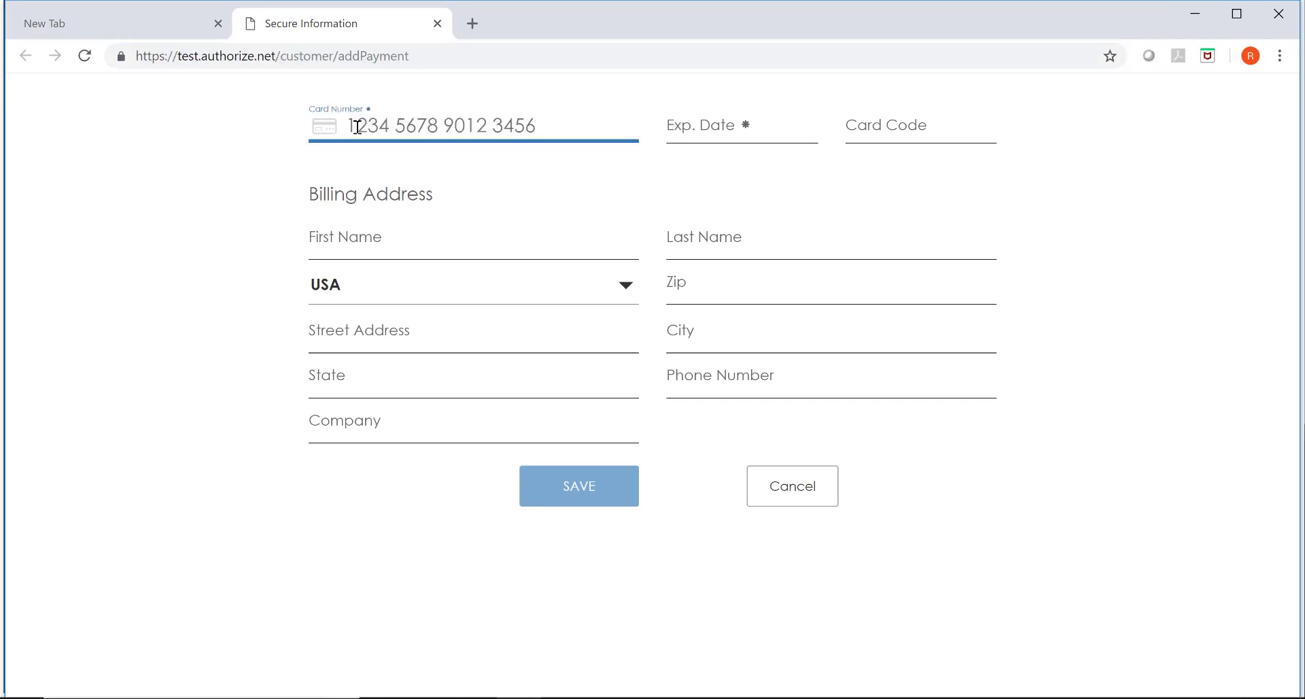
text(41111111111)
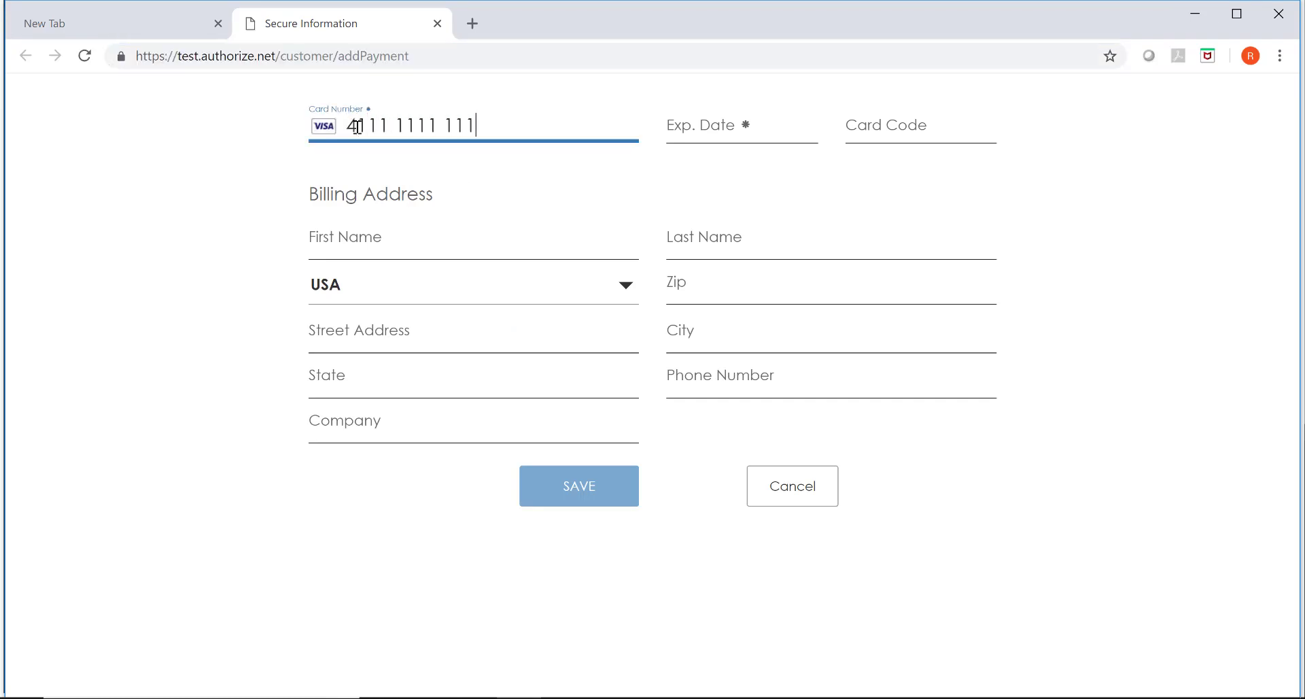
text(111111)
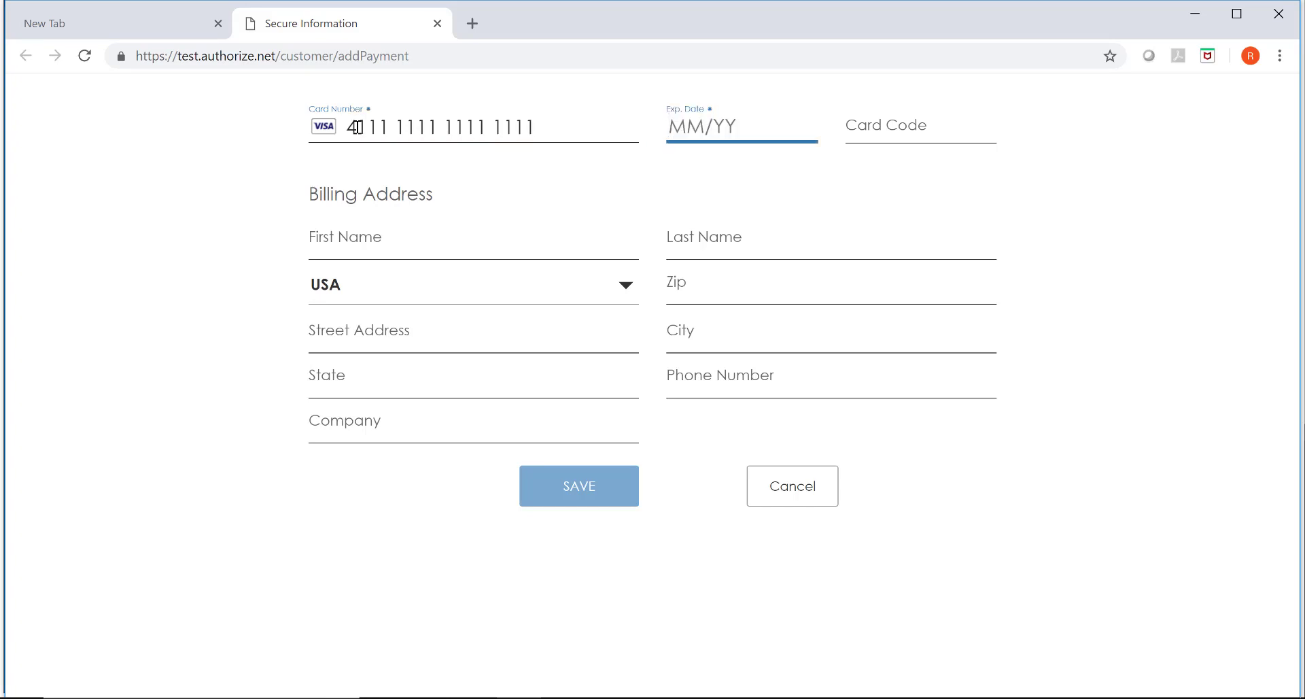
text(22012344444441234GA)
click(610, 498)
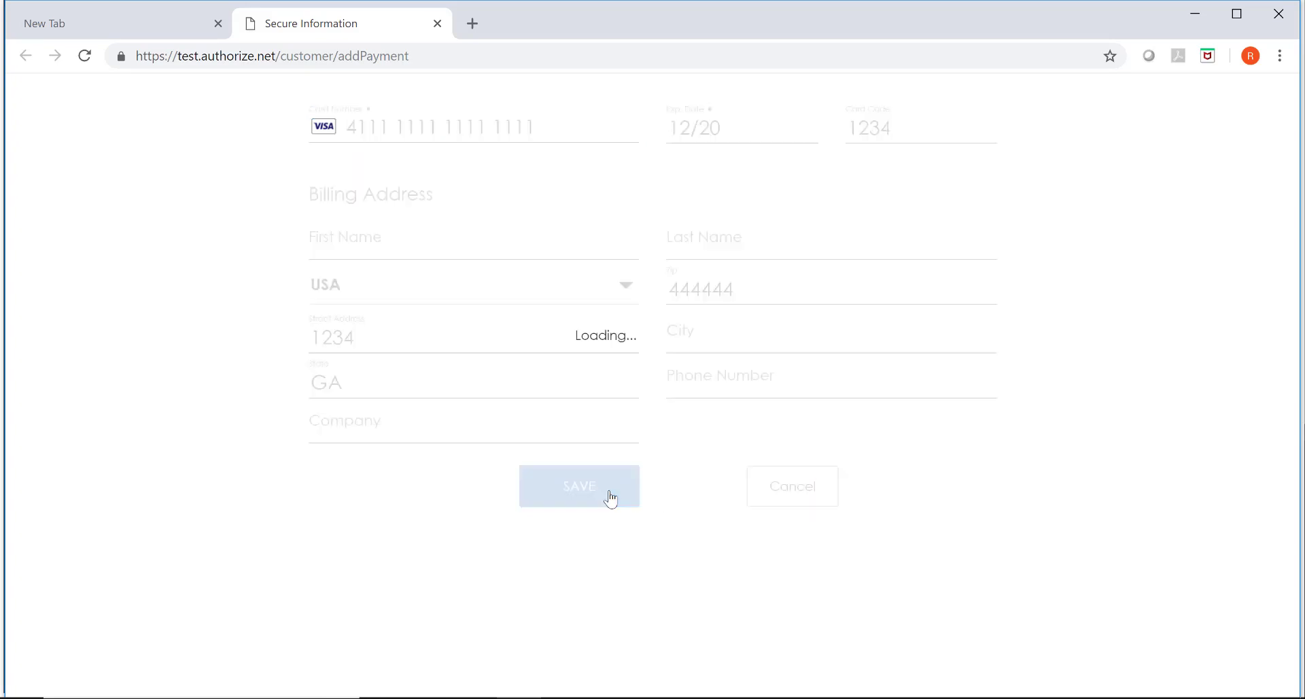
click(1193, 18)
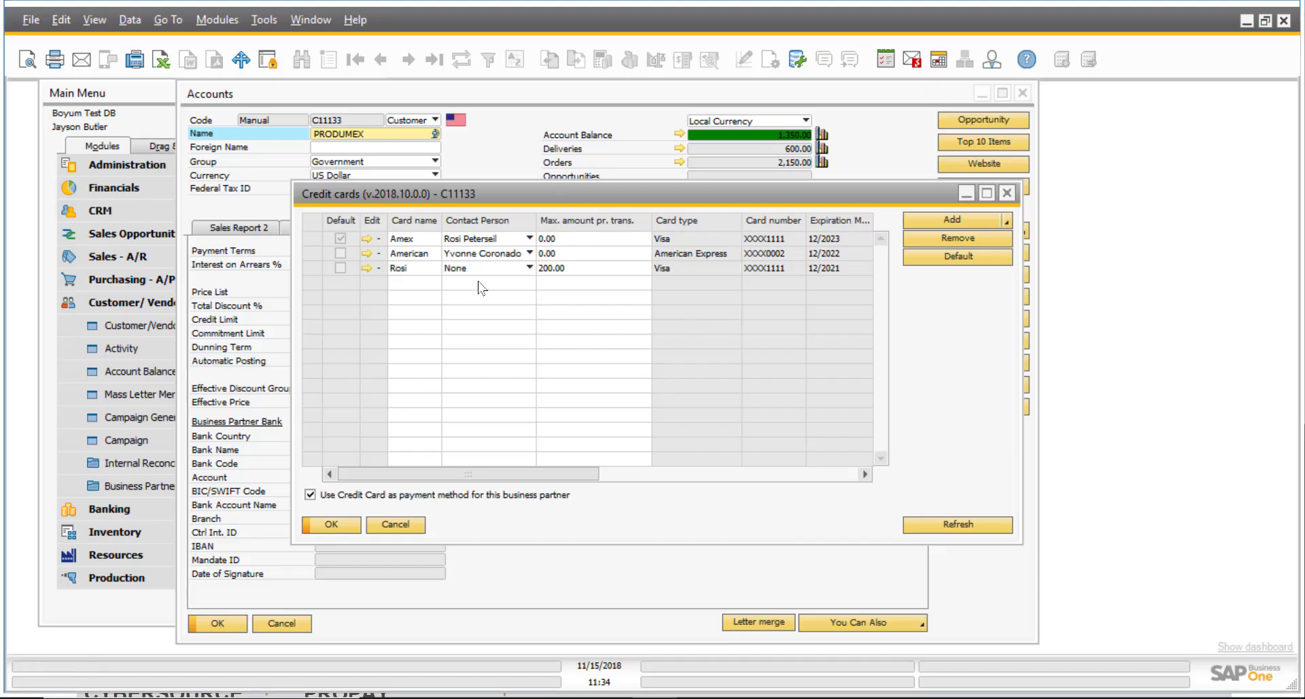
Refresh the Credit cards list to pull in the new Visa as Card 5 and review its contact person choices.
click(969, 524)
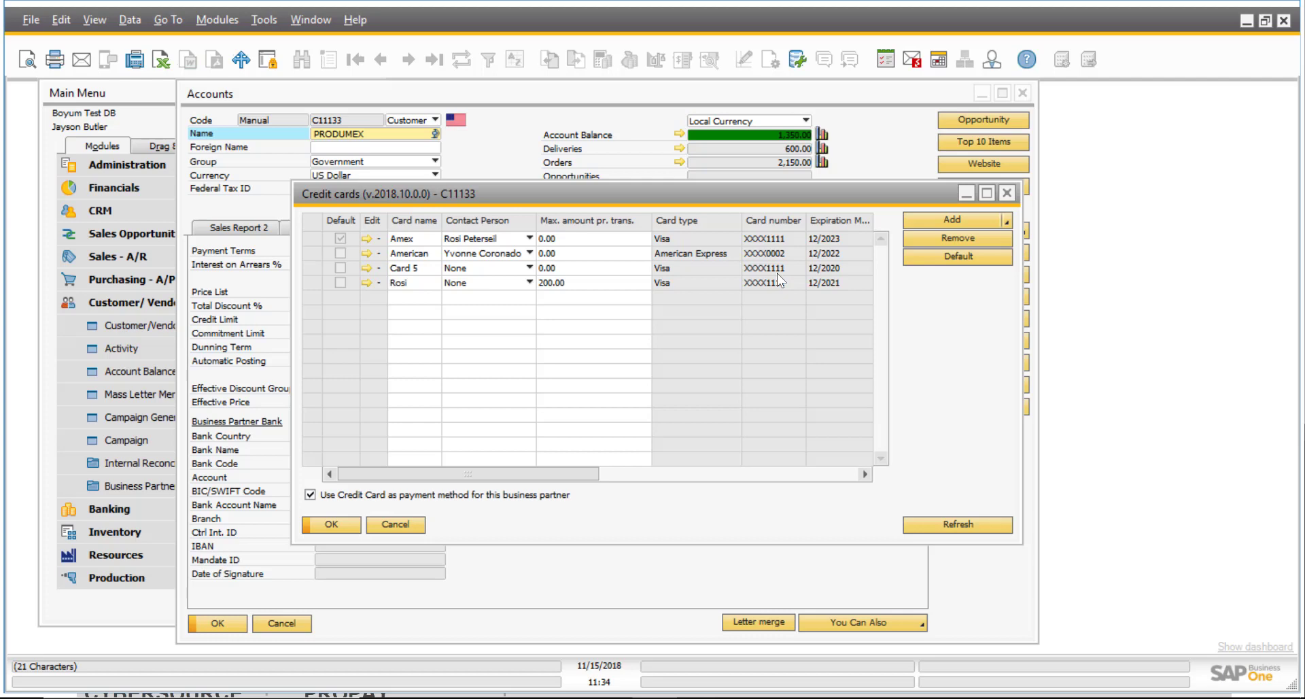
click(413, 269)
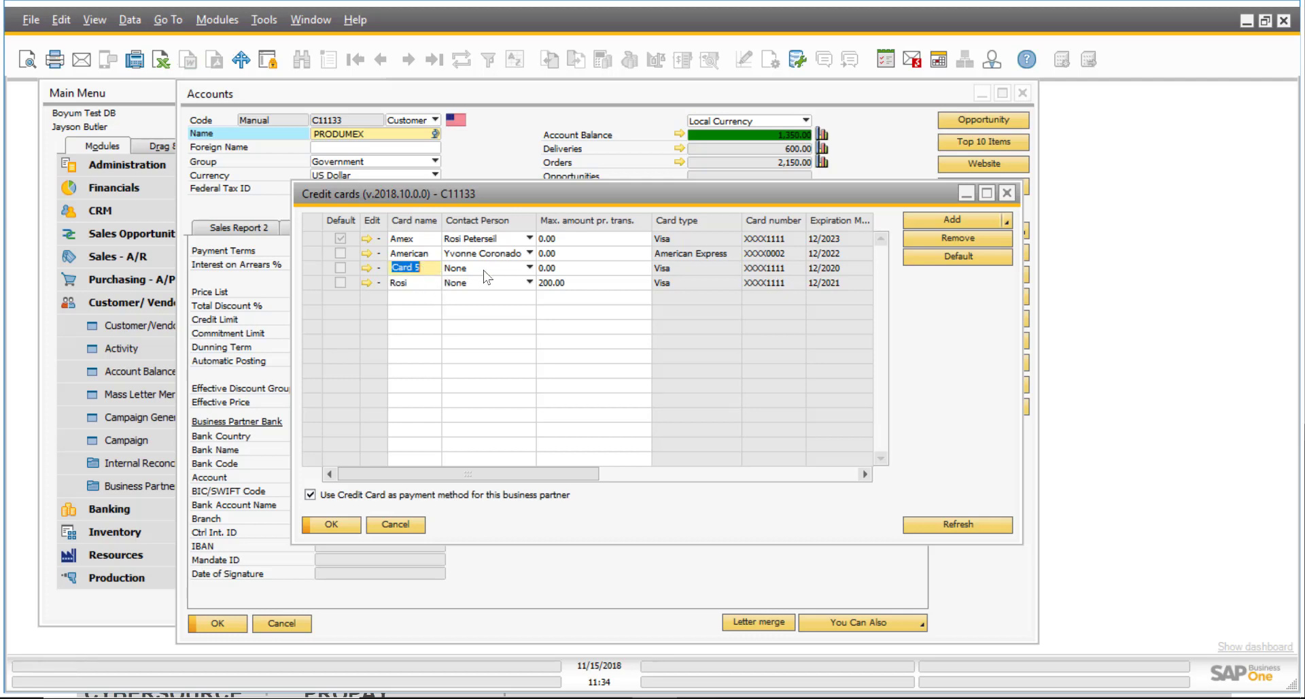
click(530, 269)
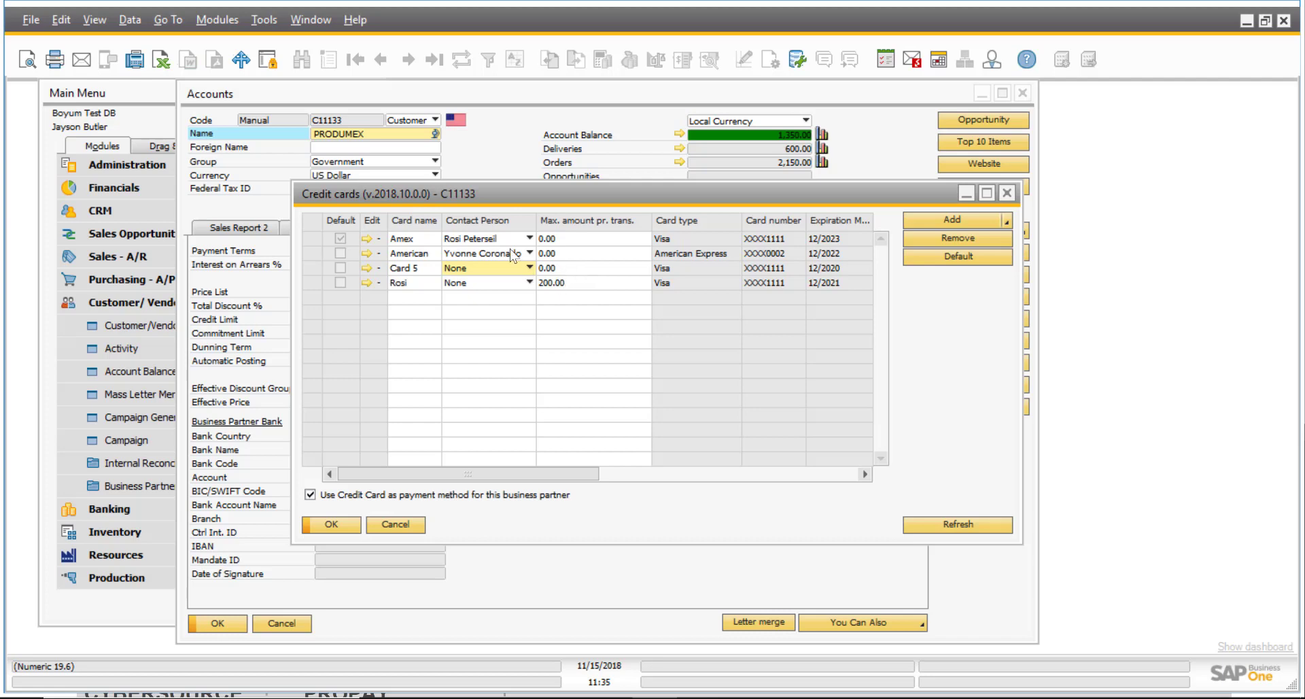
drag(630, 198, 581, 186)
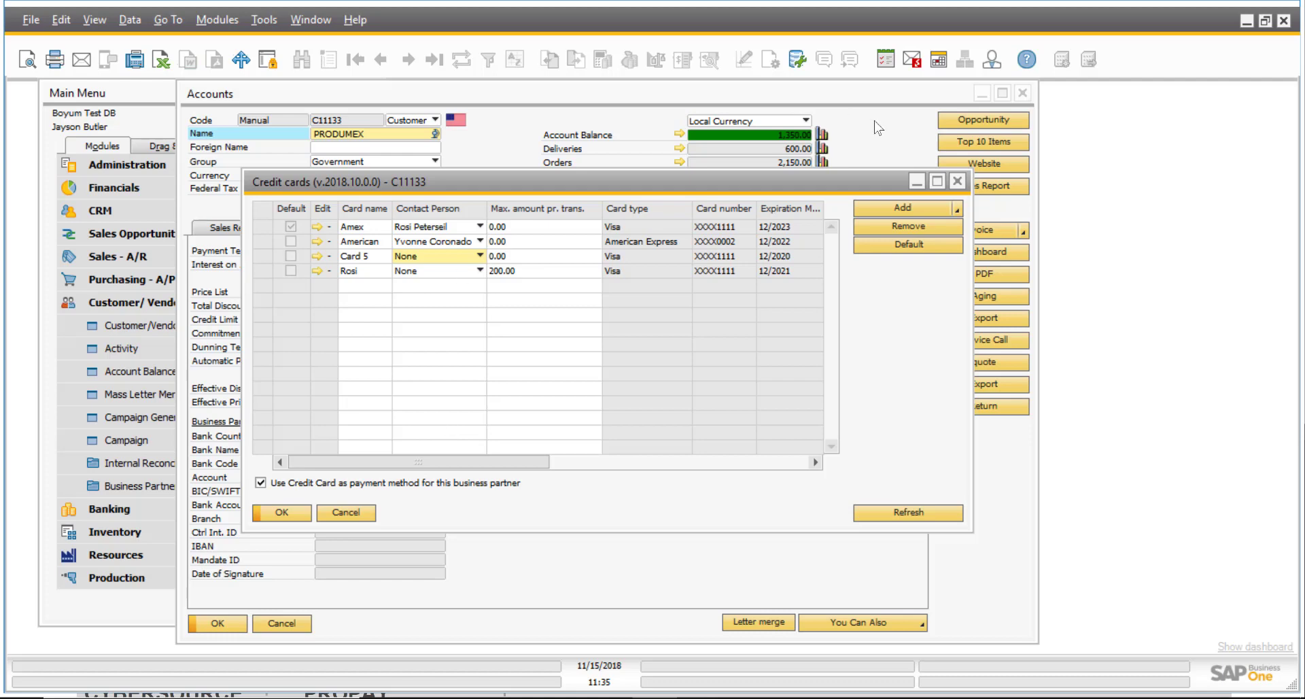
Copy a customer card-entry link to the clipboard using Add's Copy to clipboard option.
click(959, 211)
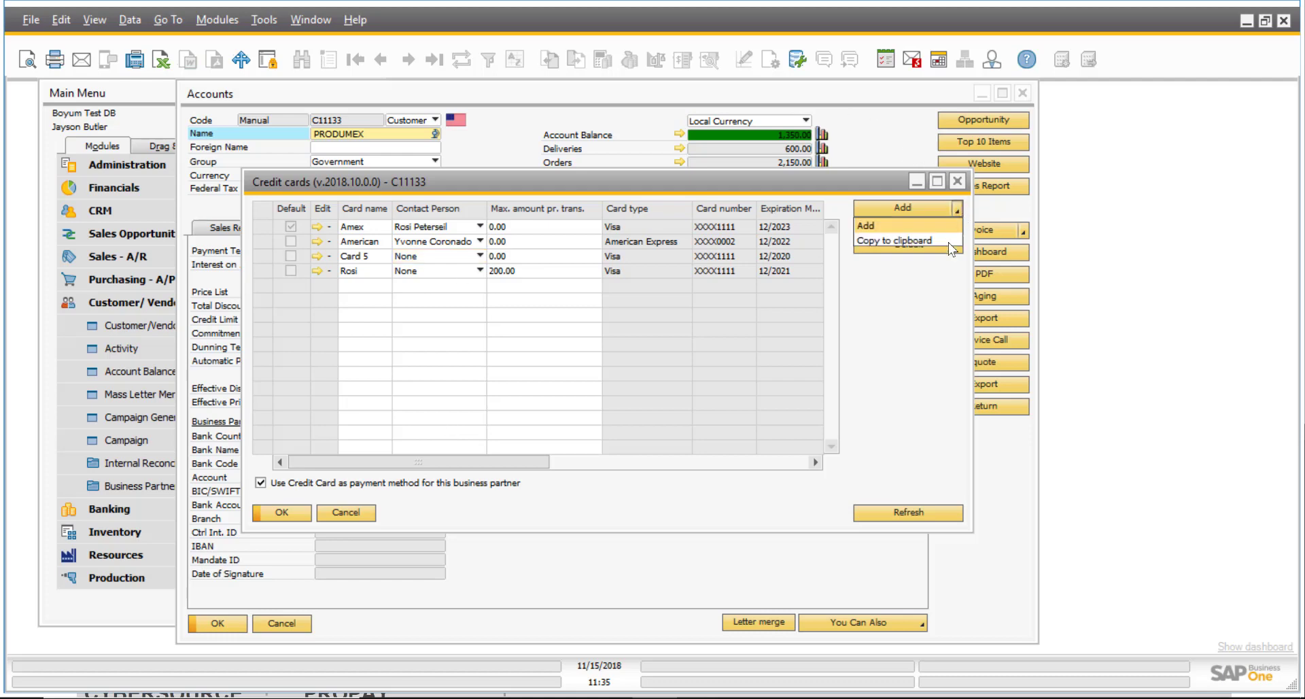
click(928, 242)
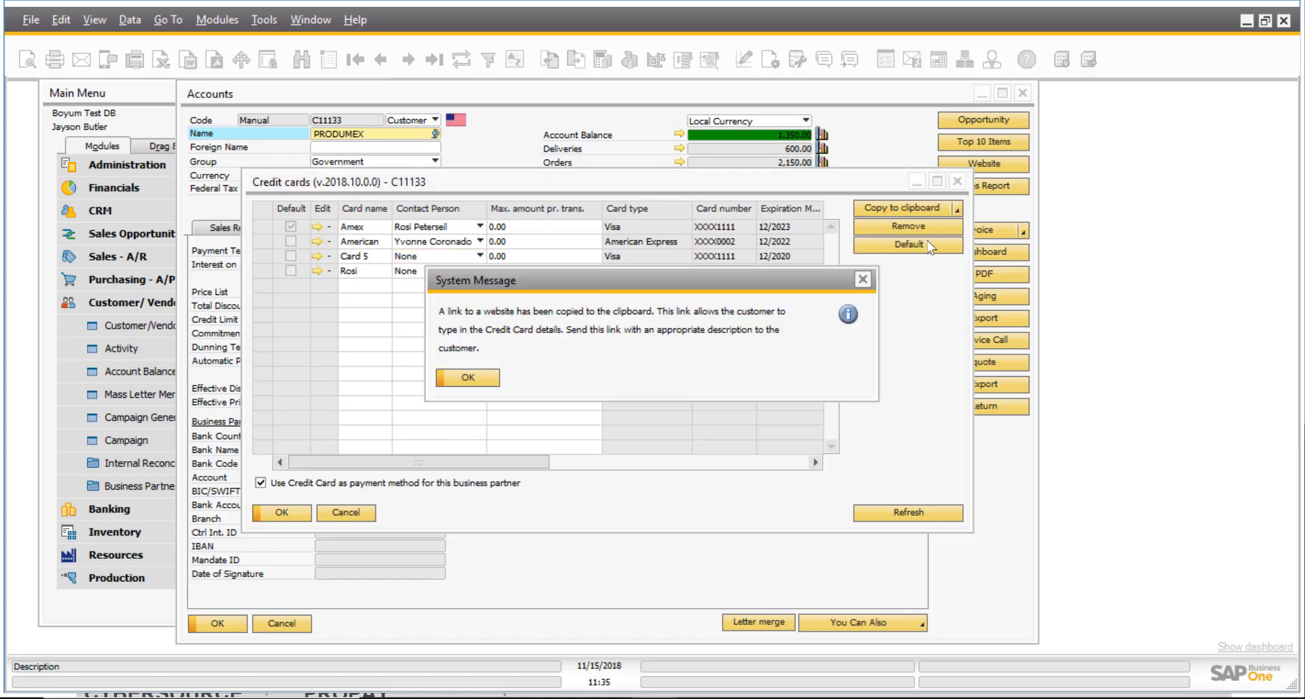
click(481, 379)
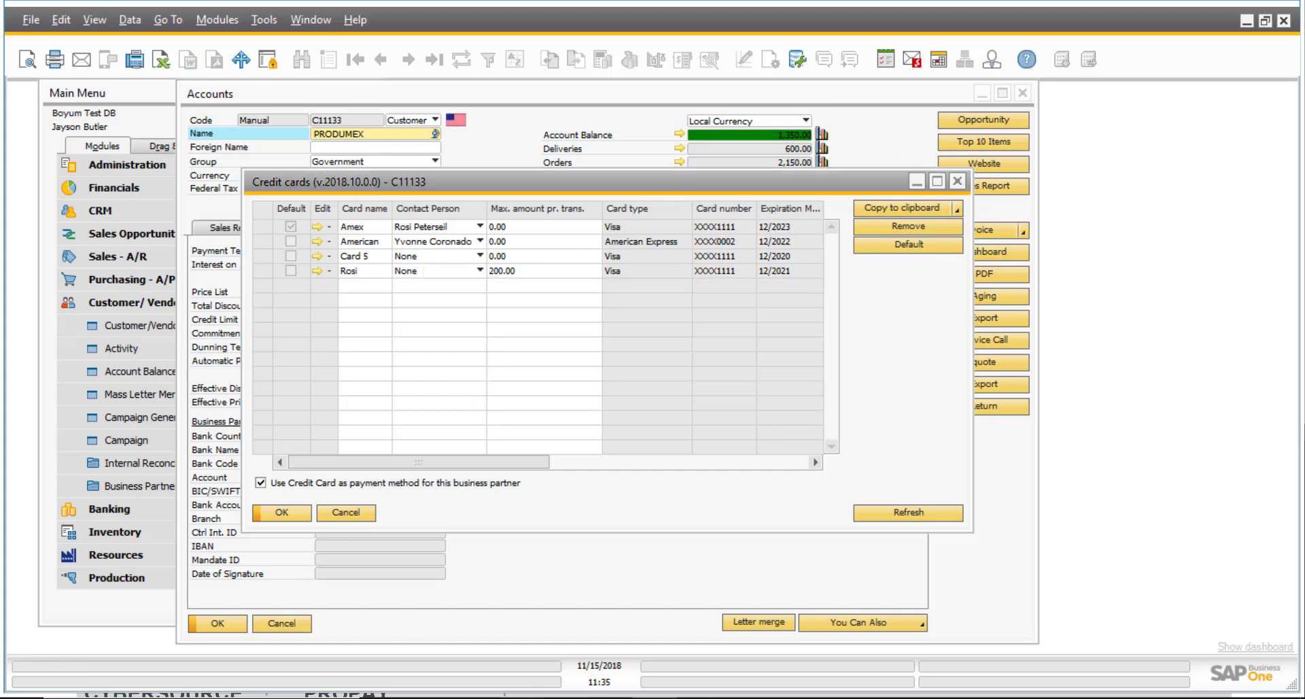
mouse_move(564, 697)
mouse_move(518, 697)
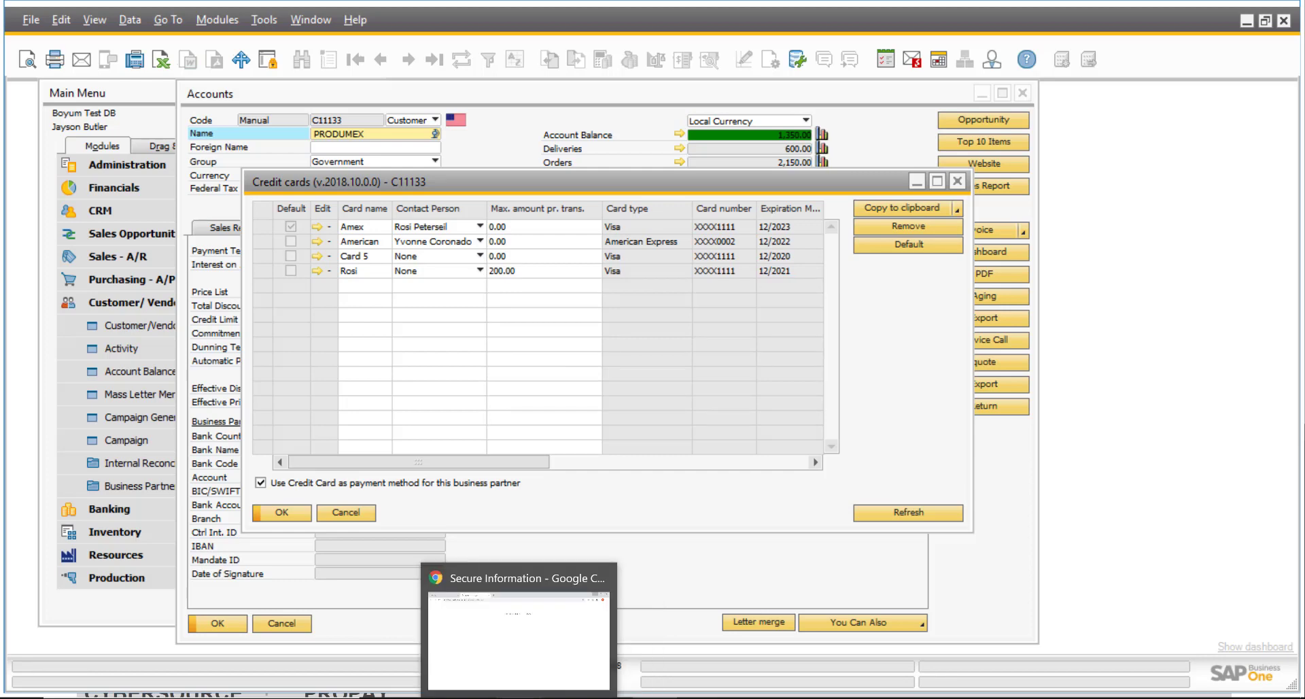
Load the copied link in a new Chrome tab and confirm it opens the Add Credit Card form.
click(519, 697)
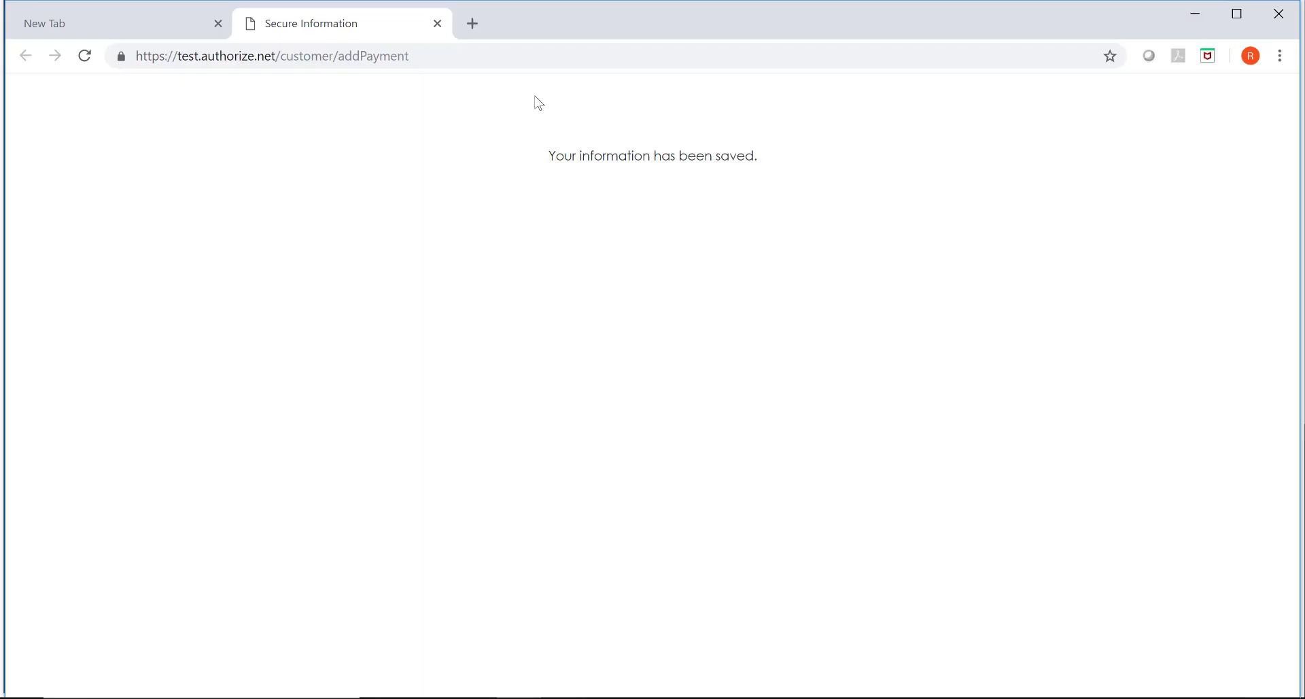
click(473, 24)
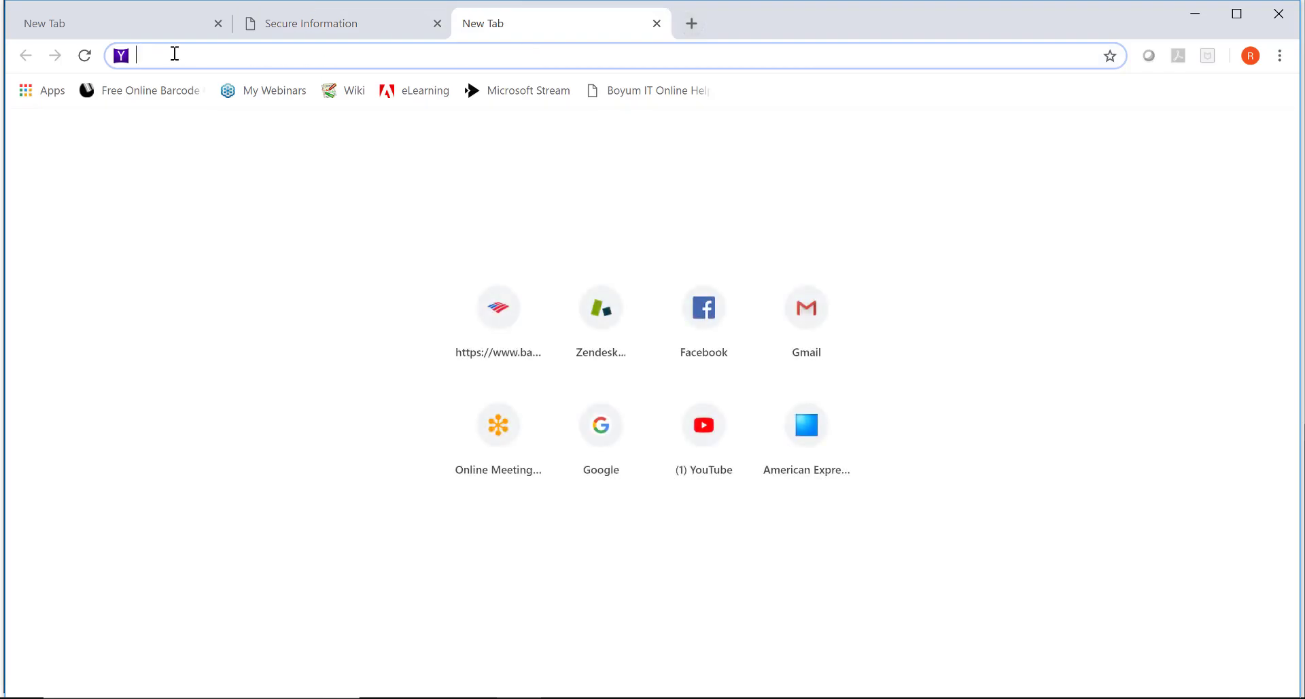
key(ctrl+v)
key(Return)
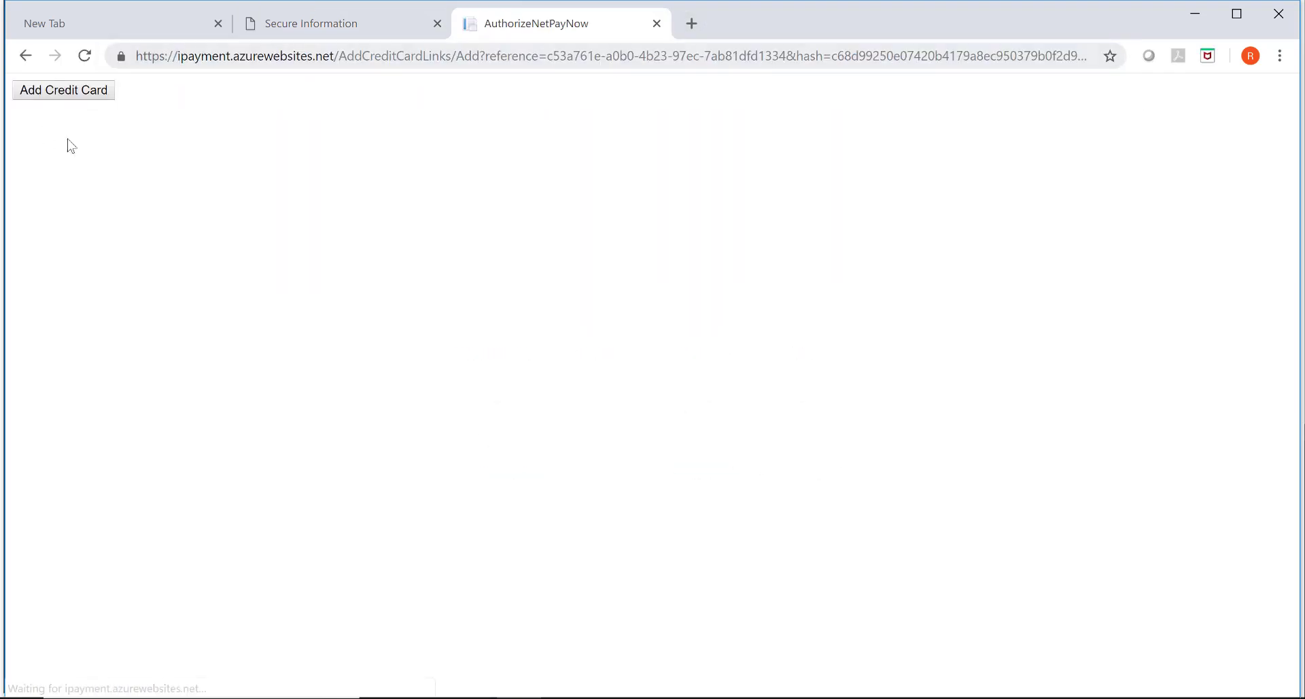
click(81, 95)
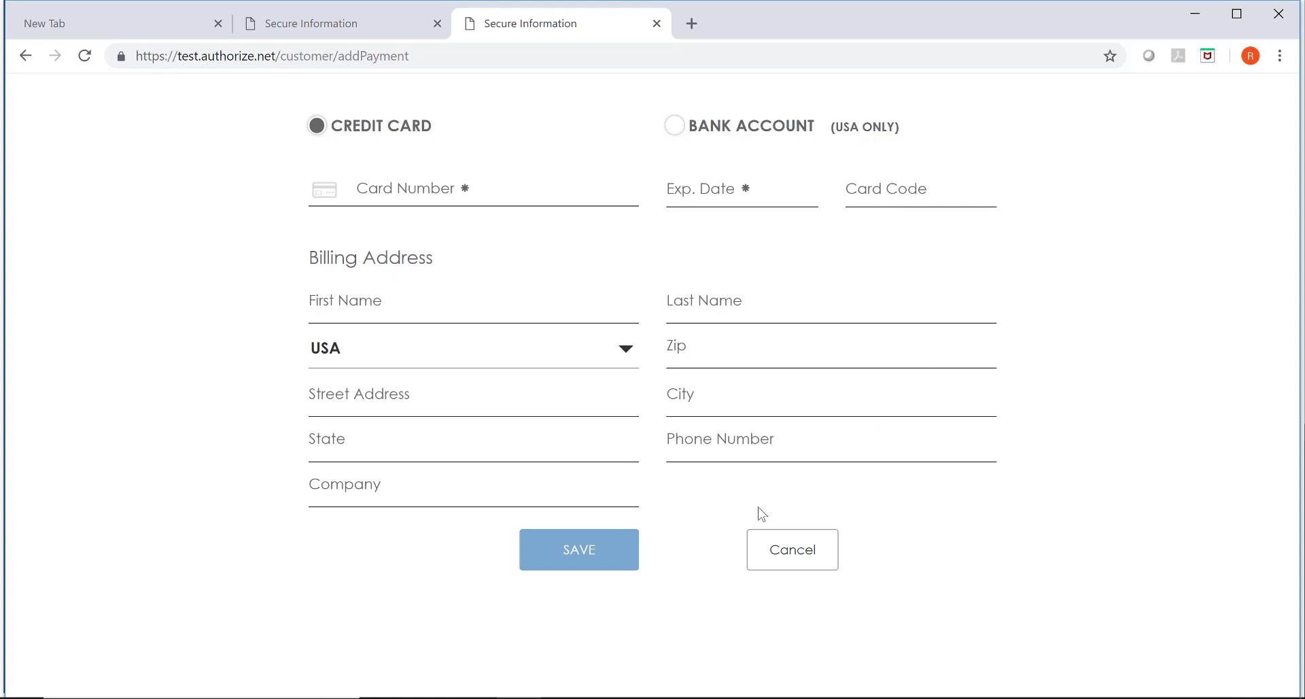
Close both browser tabs and minimise Chrome to return to SAP Business One.
click(656, 23)
click(437, 24)
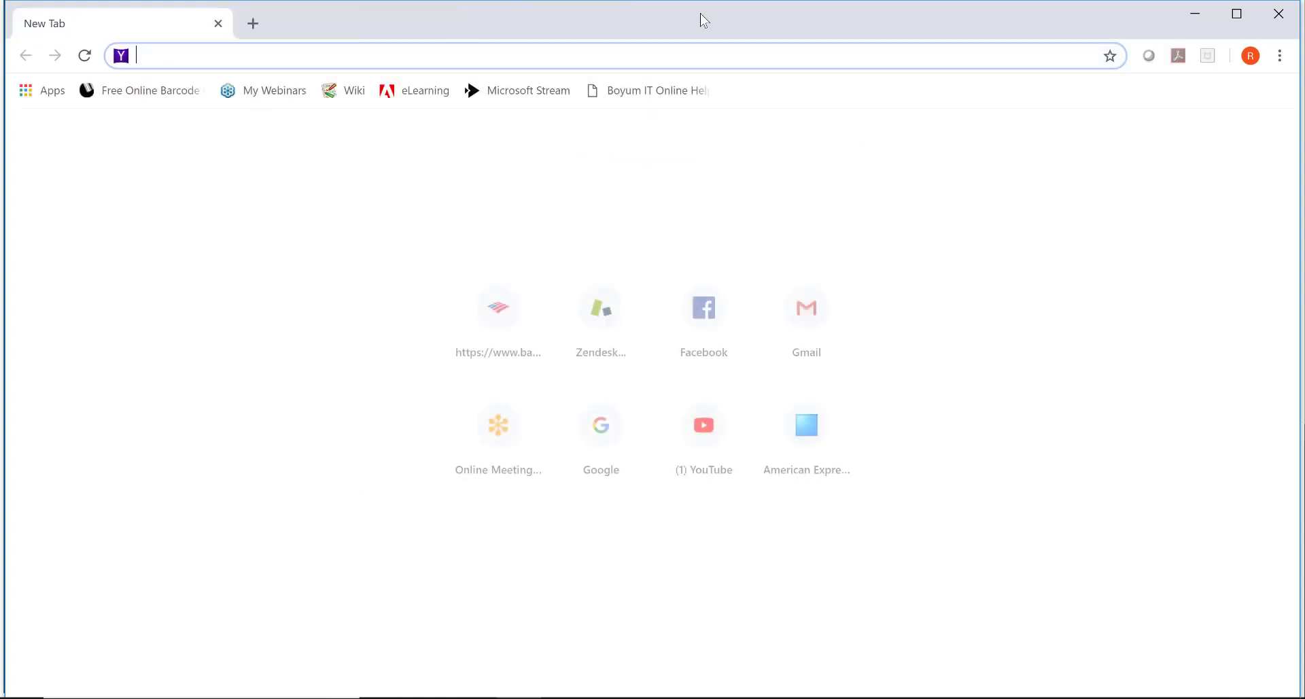
click(1200, 18)
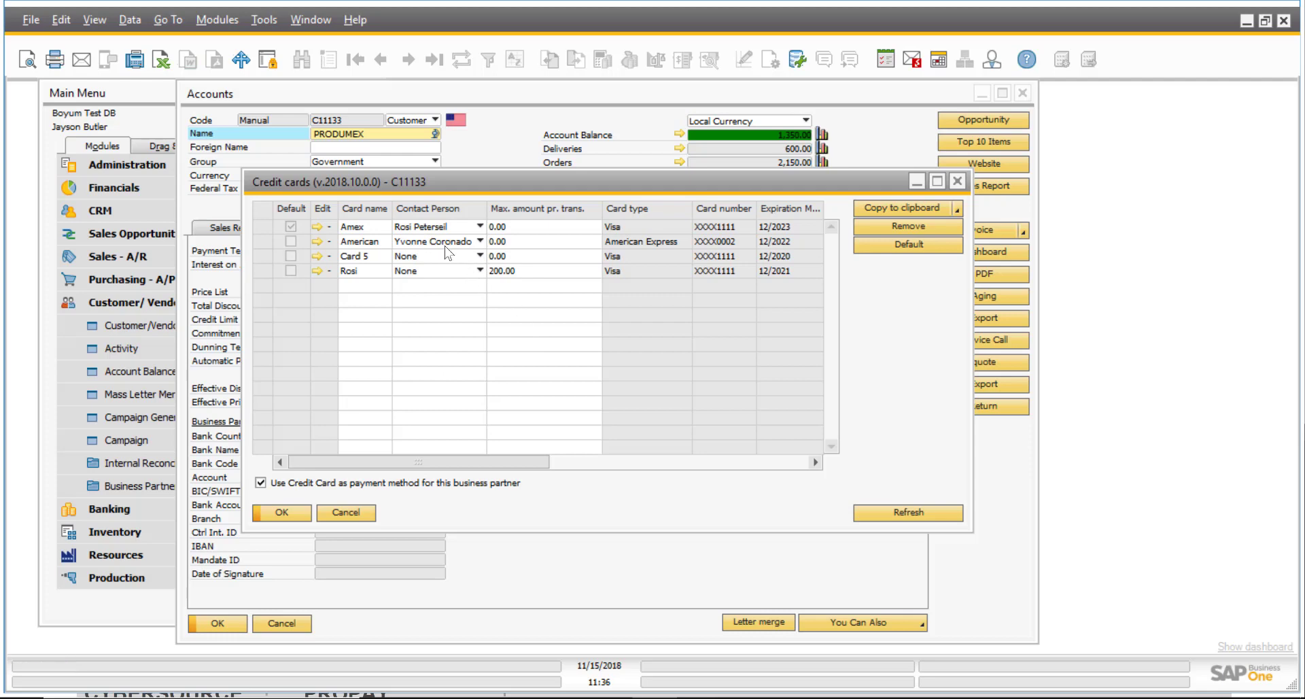
Keep the American Express card, close the card list, and show the Invoice, Order, DGoods, Activity choices.
click(288, 226)
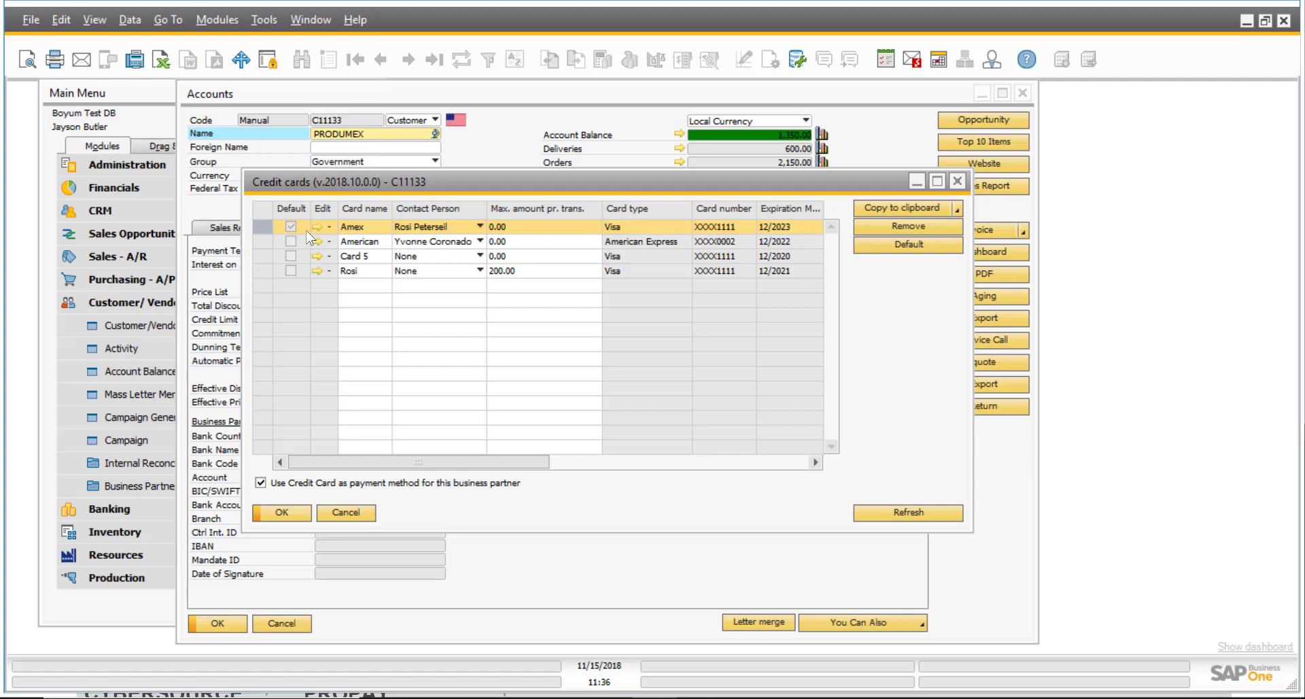
click(300, 515)
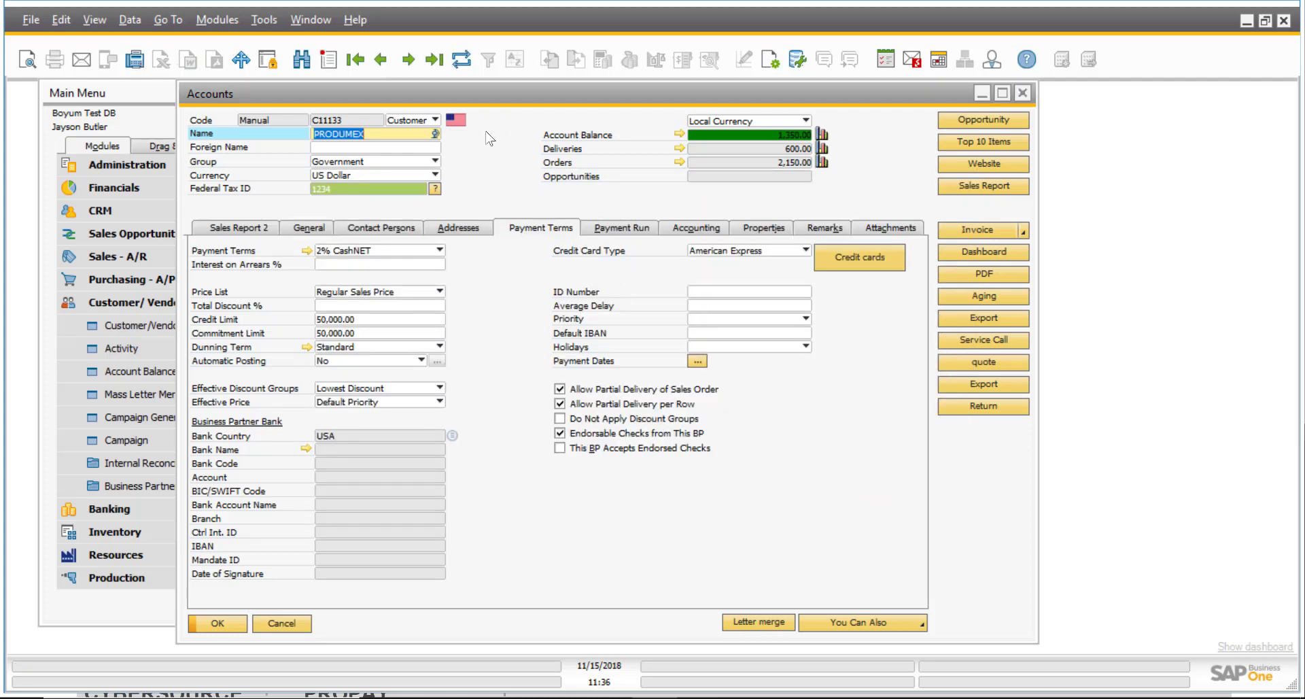
click(1023, 231)
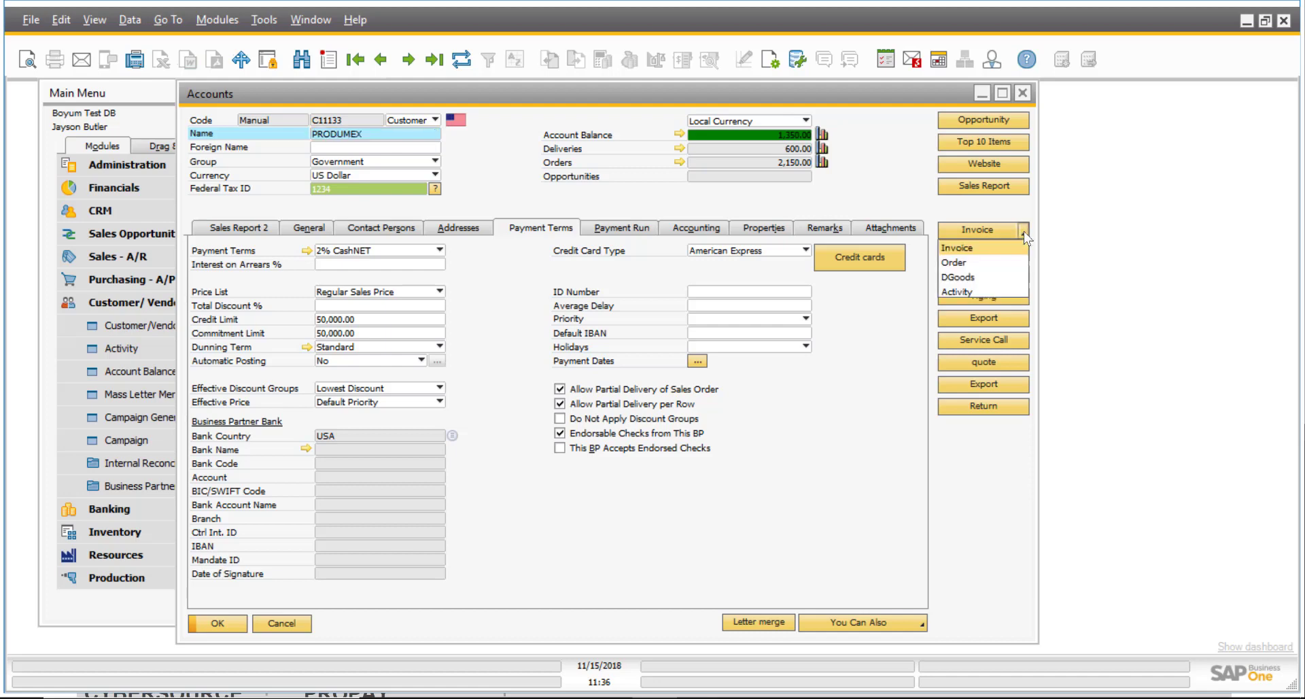
Create a PRODUMEX sales order for item A00002 J.B. Officeprint 1111 delivering 11/15/2018.
click(969, 263)
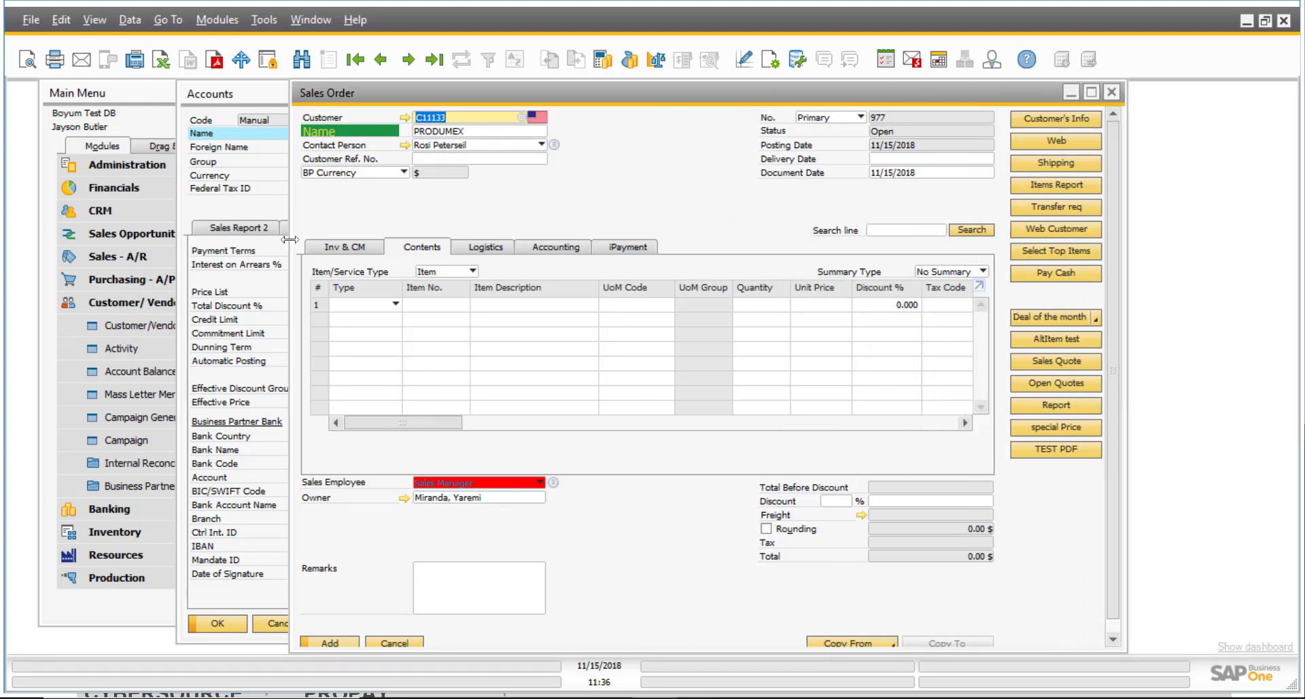
drag(290, 239, 185, 240)
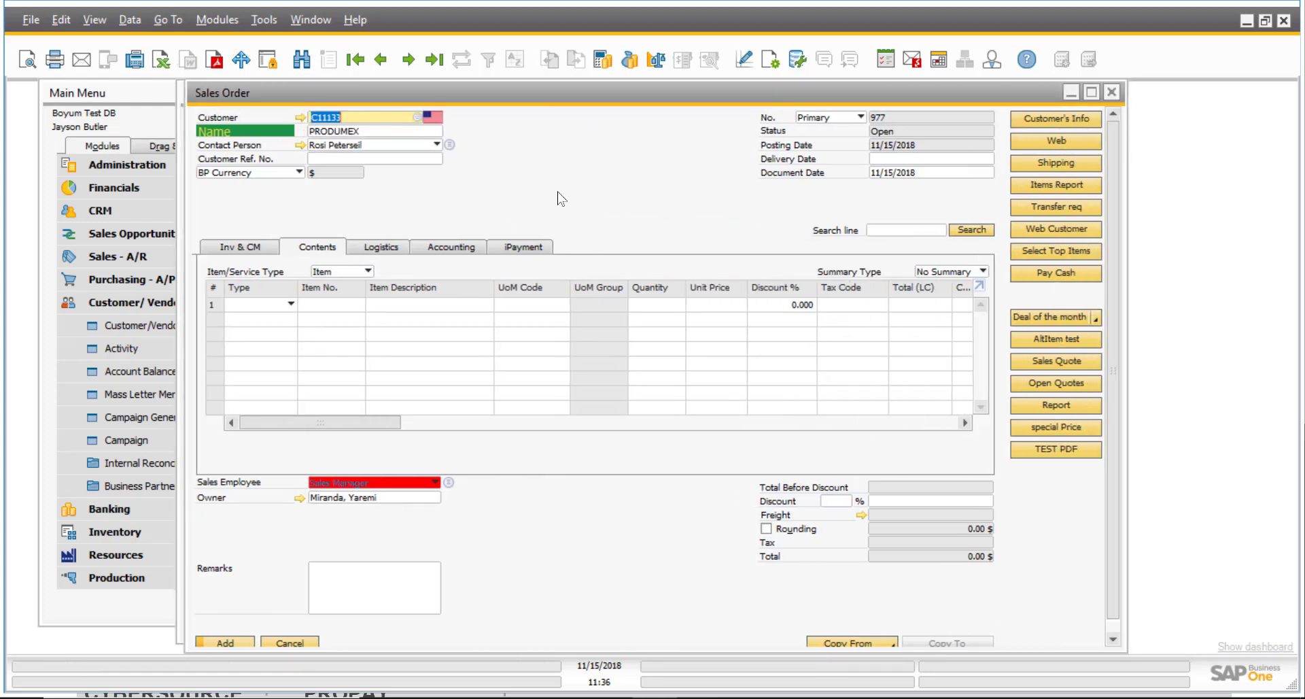
click(339, 304)
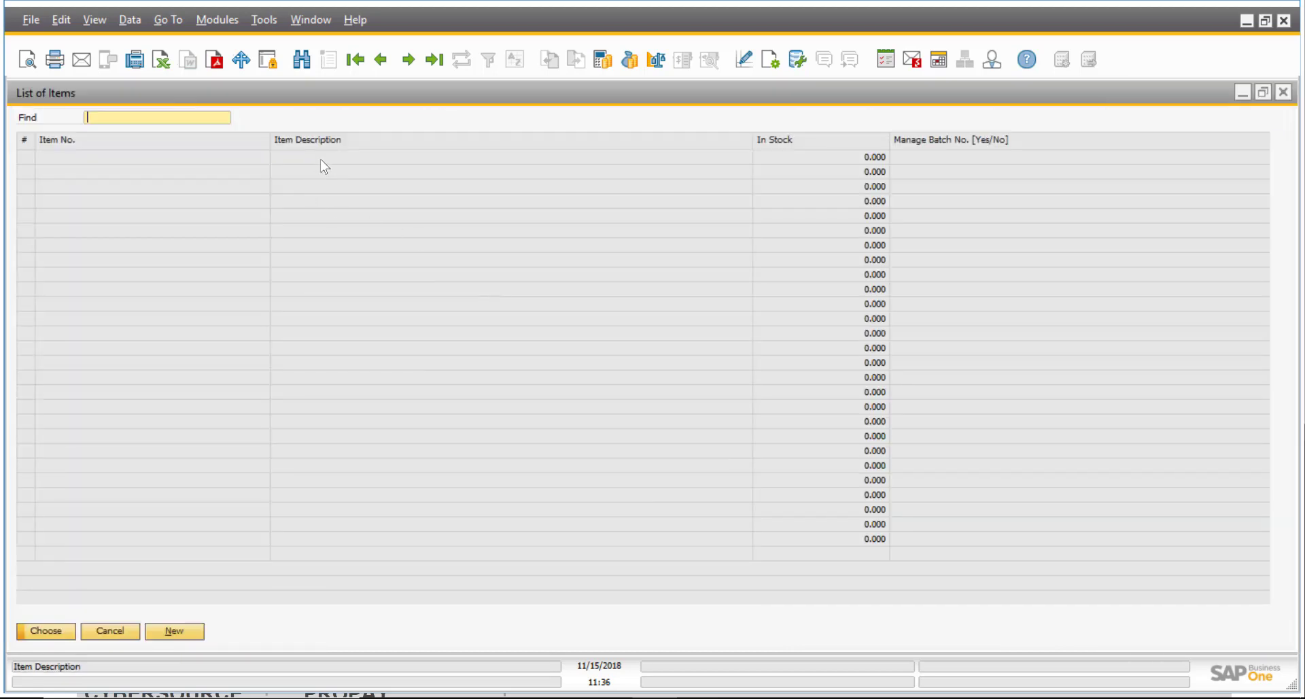
double_click(358, 173)
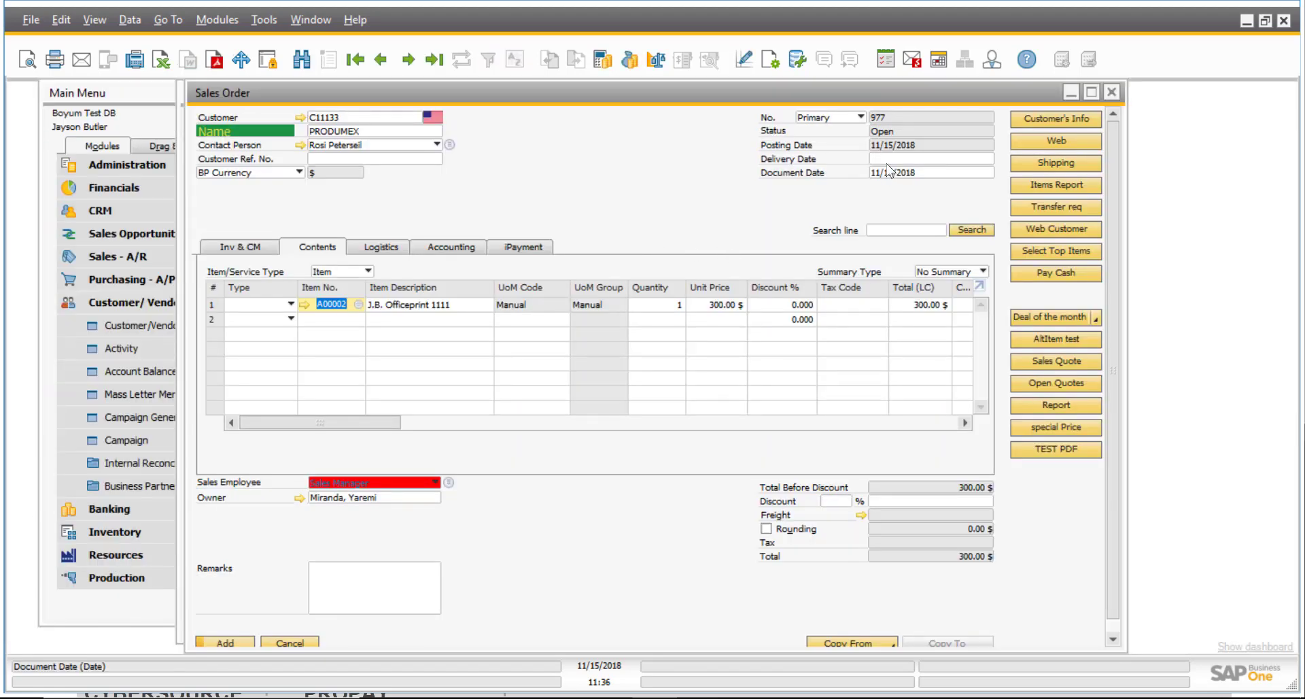
click(887, 160)
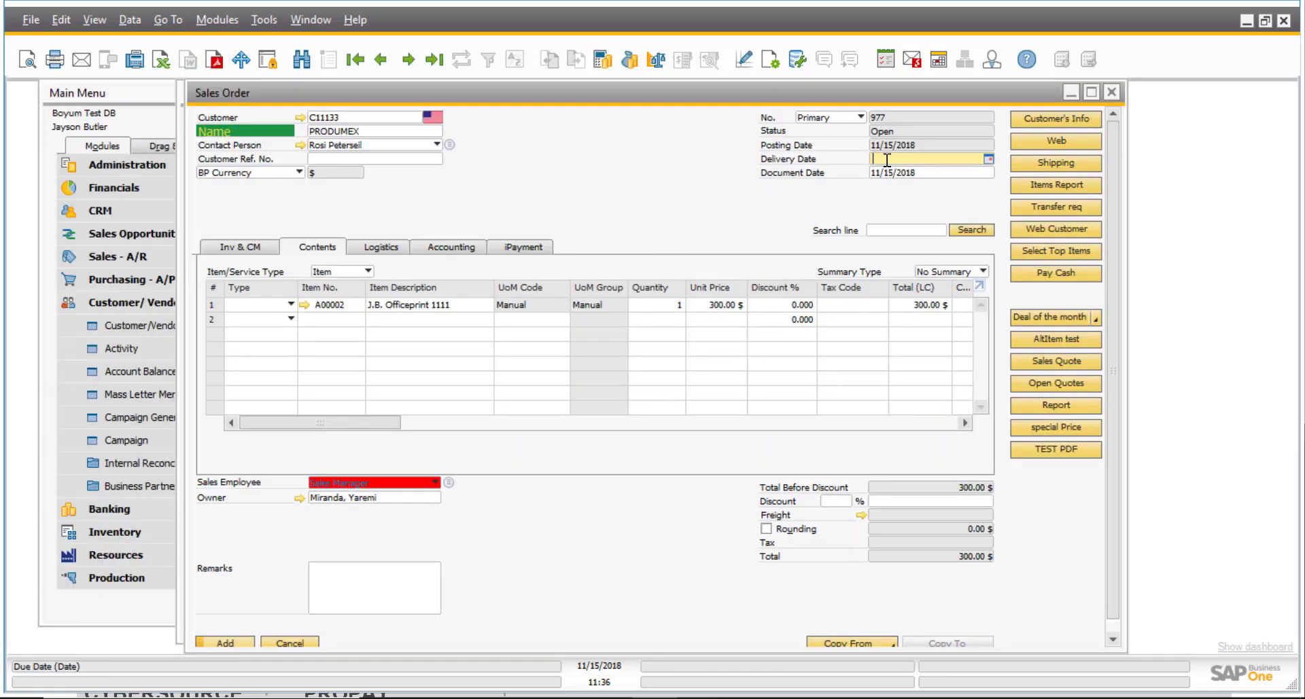
text(15)
key(Tab)
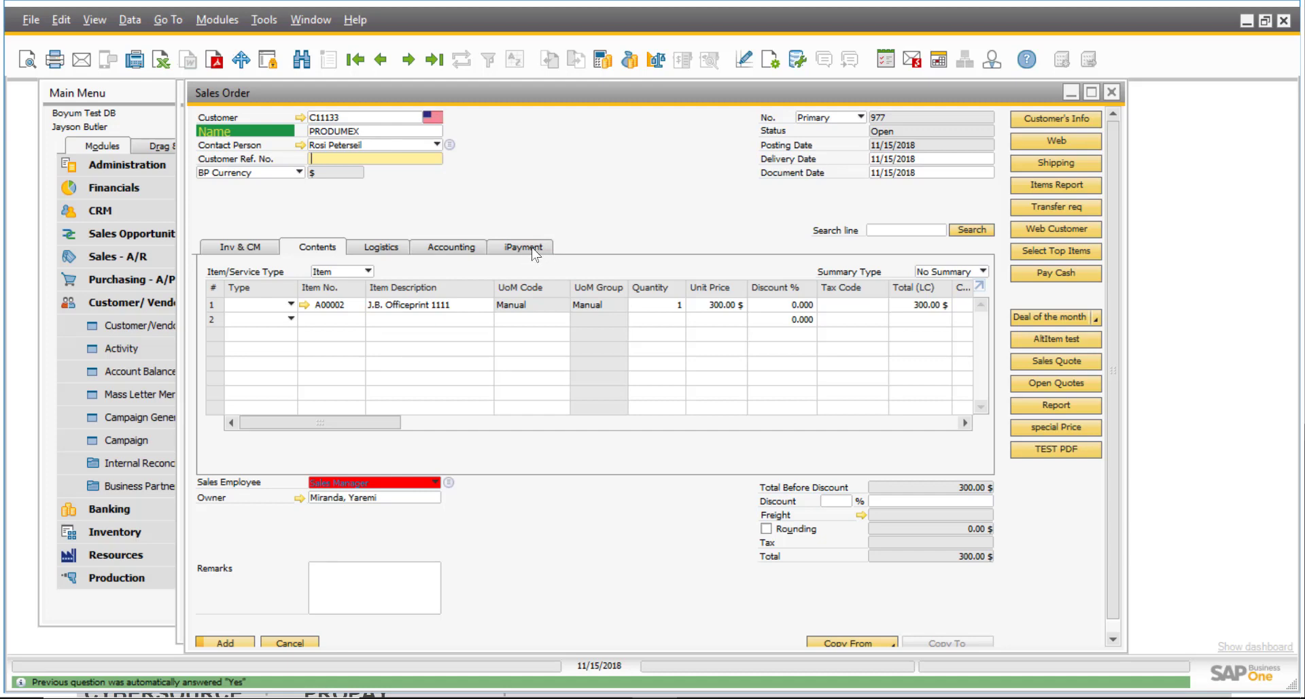
click(532, 248)
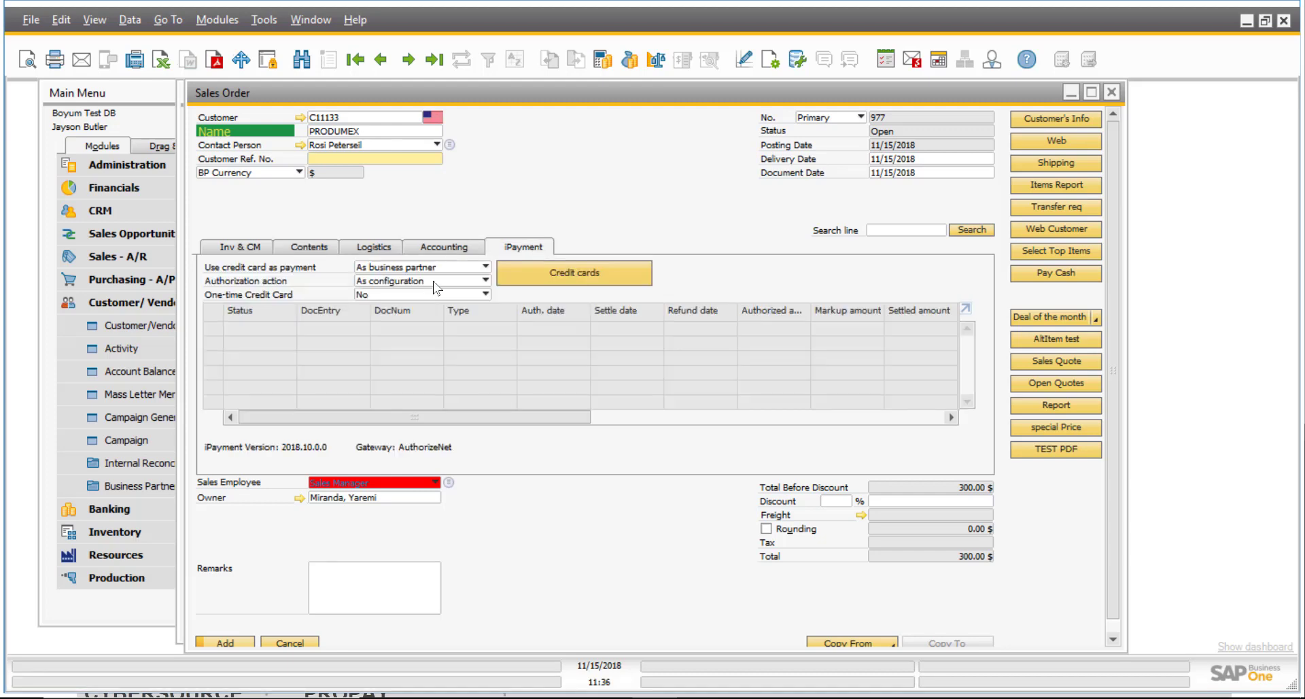
click(579, 277)
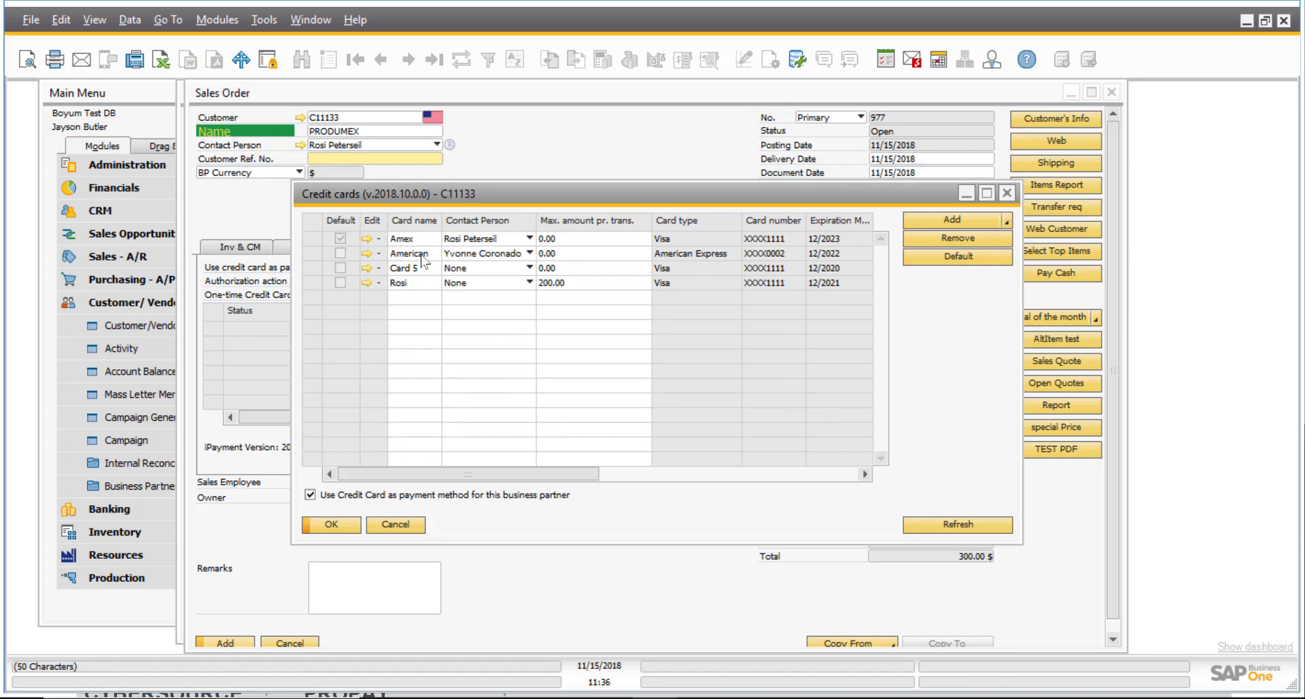
click(410, 524)
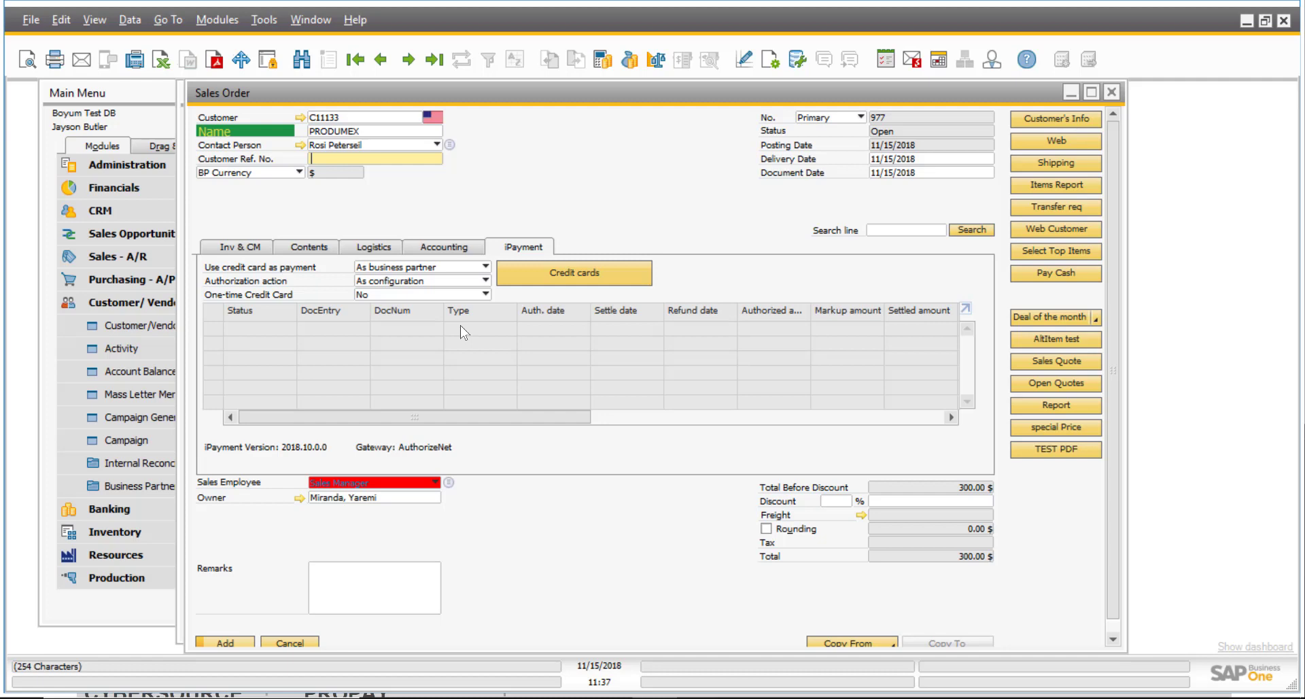
click(485, 282)
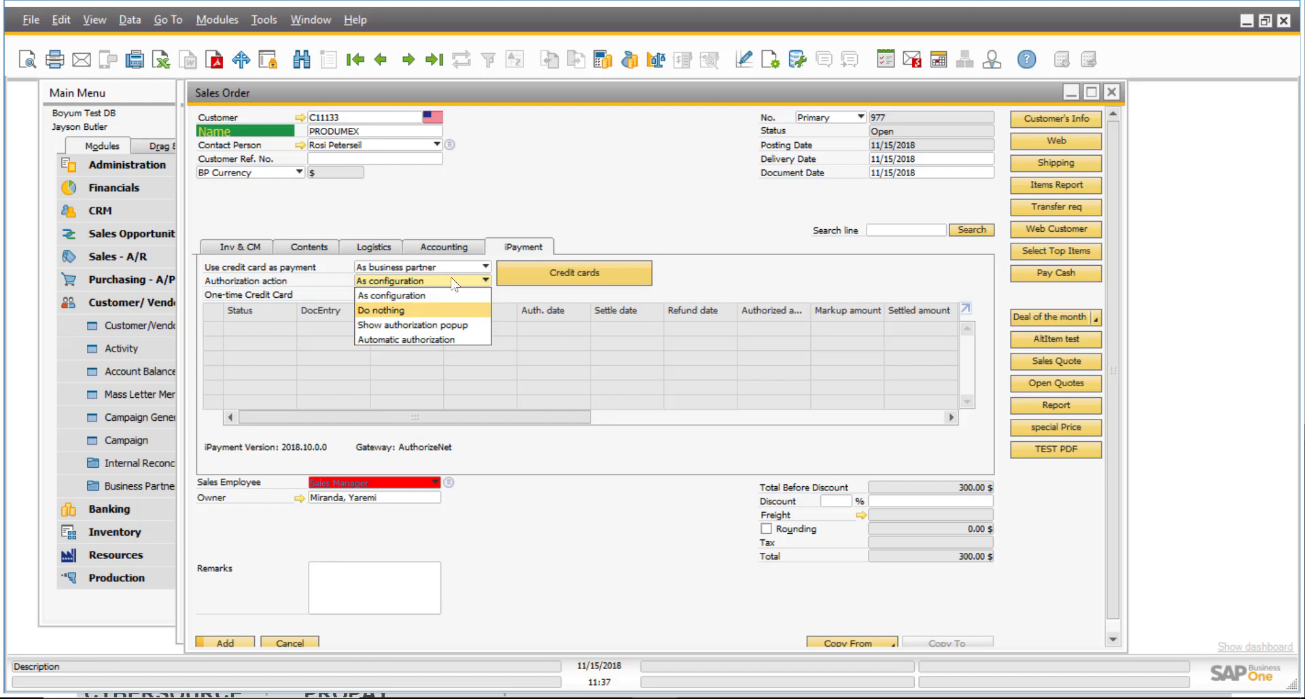
click(483, 274)
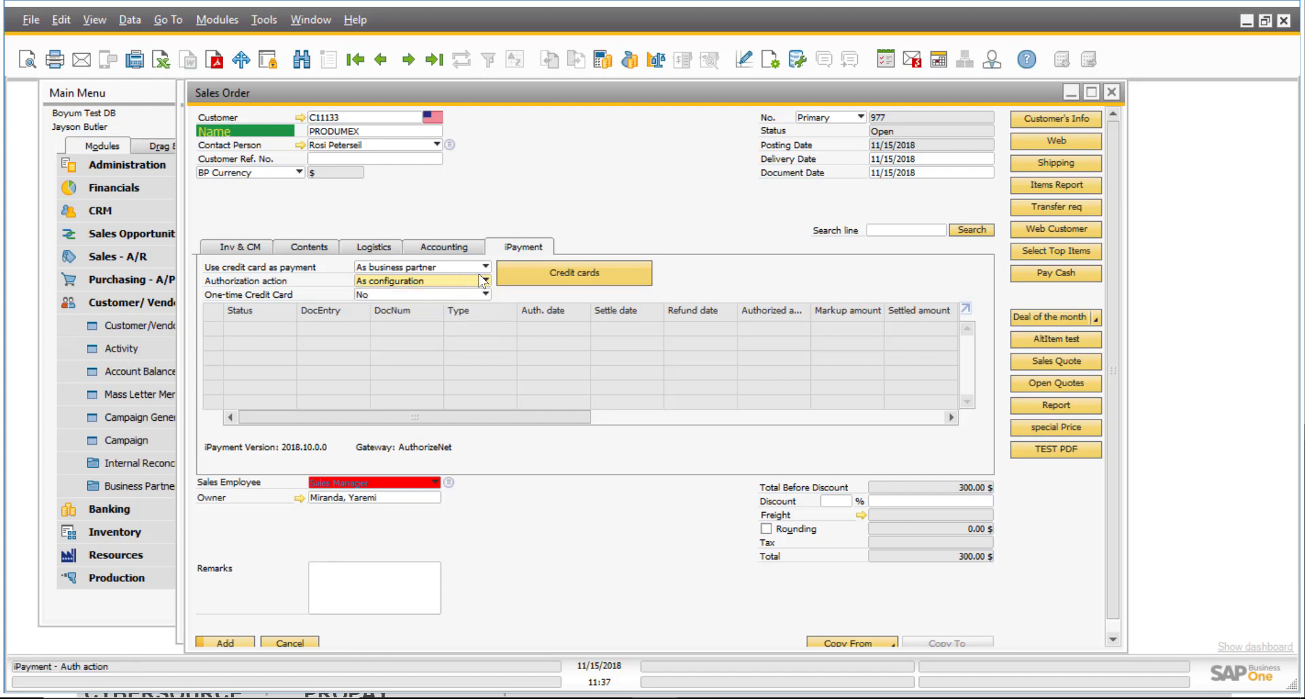
click(484, 268)
click(530, 213)
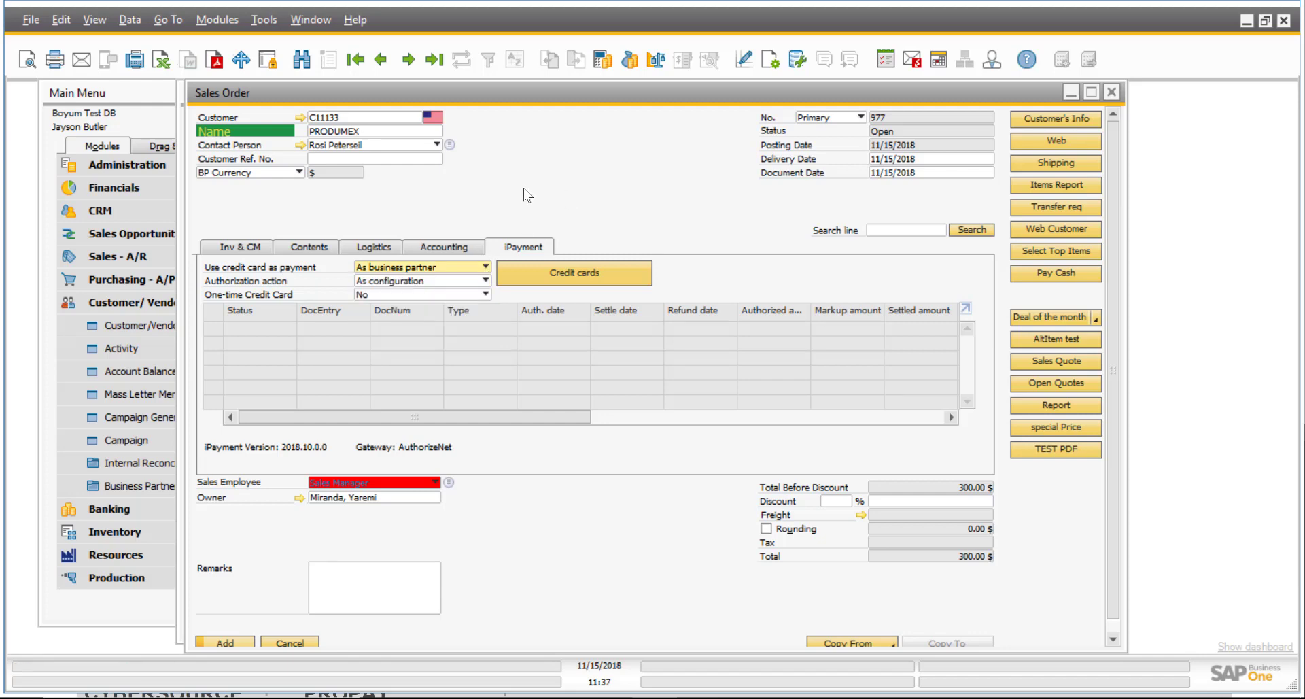
click(321, 246)
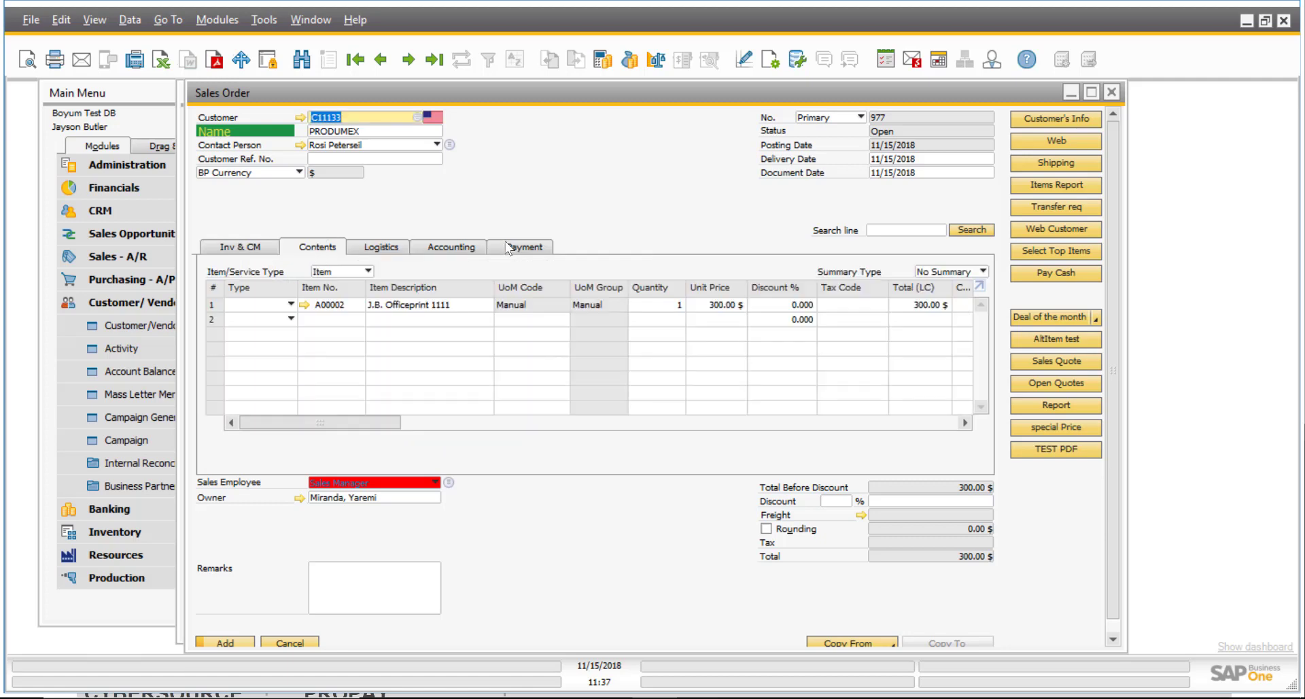
drag(598, 94, 564, 86)
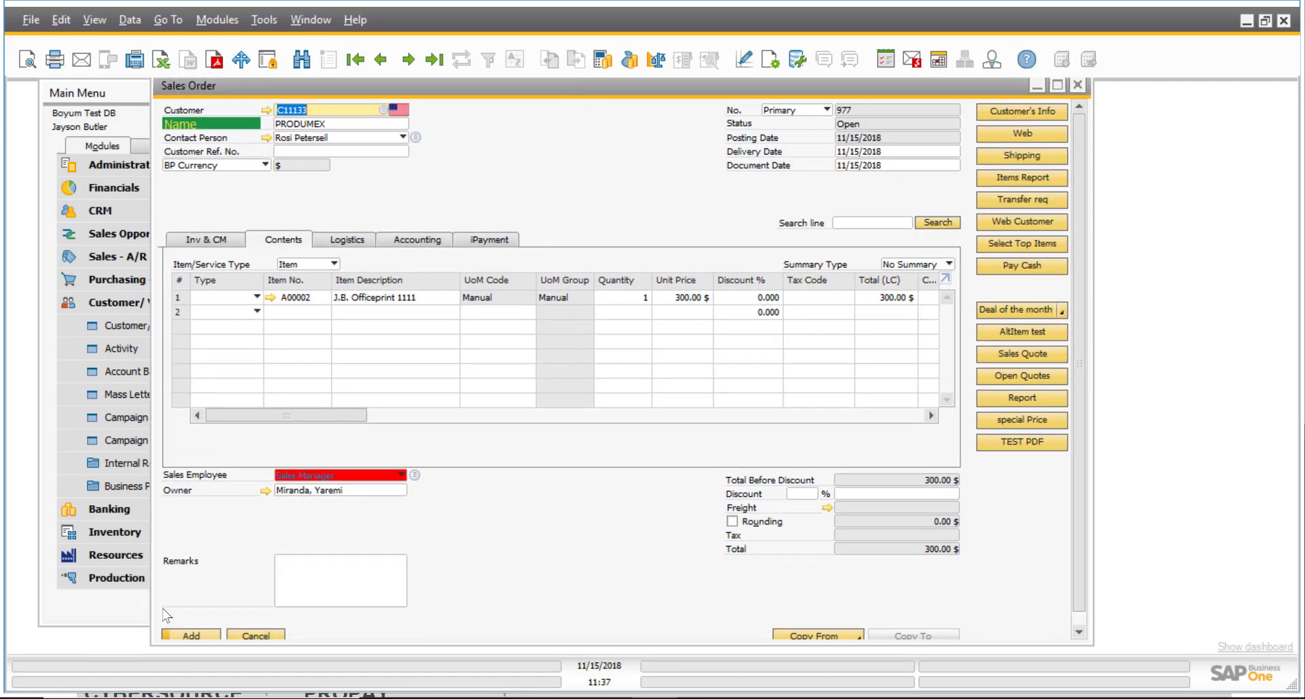
Add the order and authorize 300.00 on the Amex card with a 20% markup.
click(191, 635)
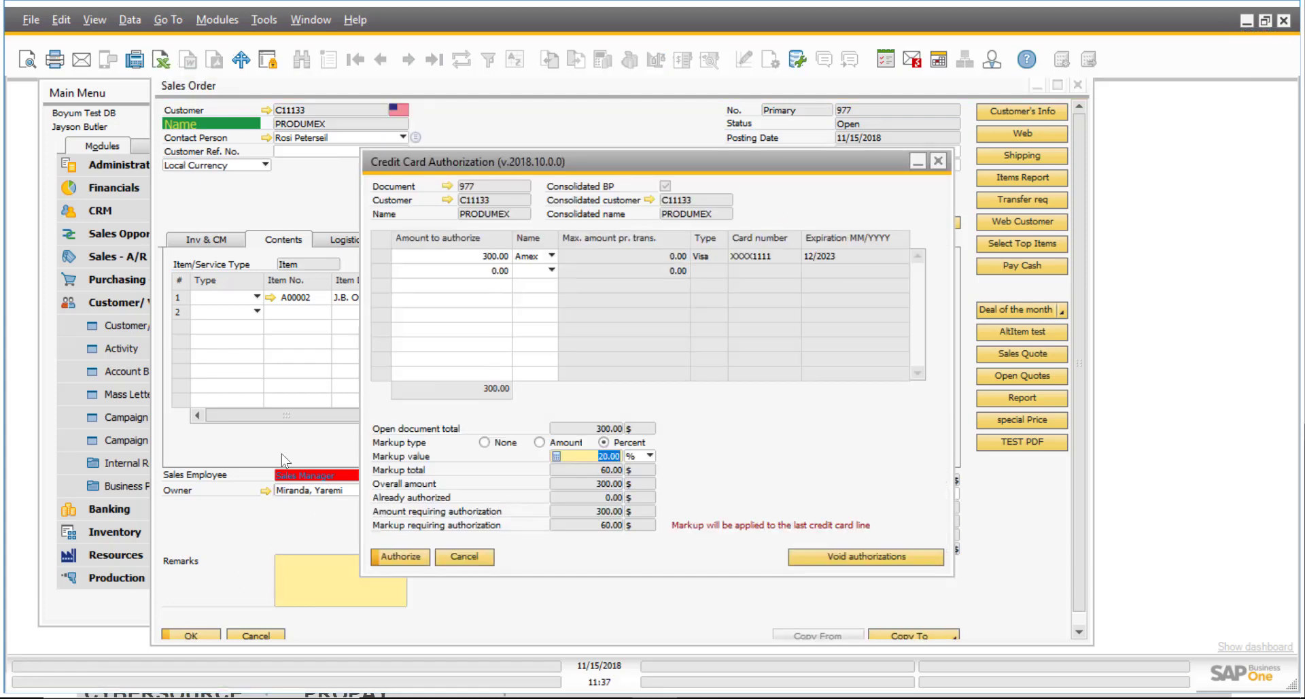
click(553, 254)
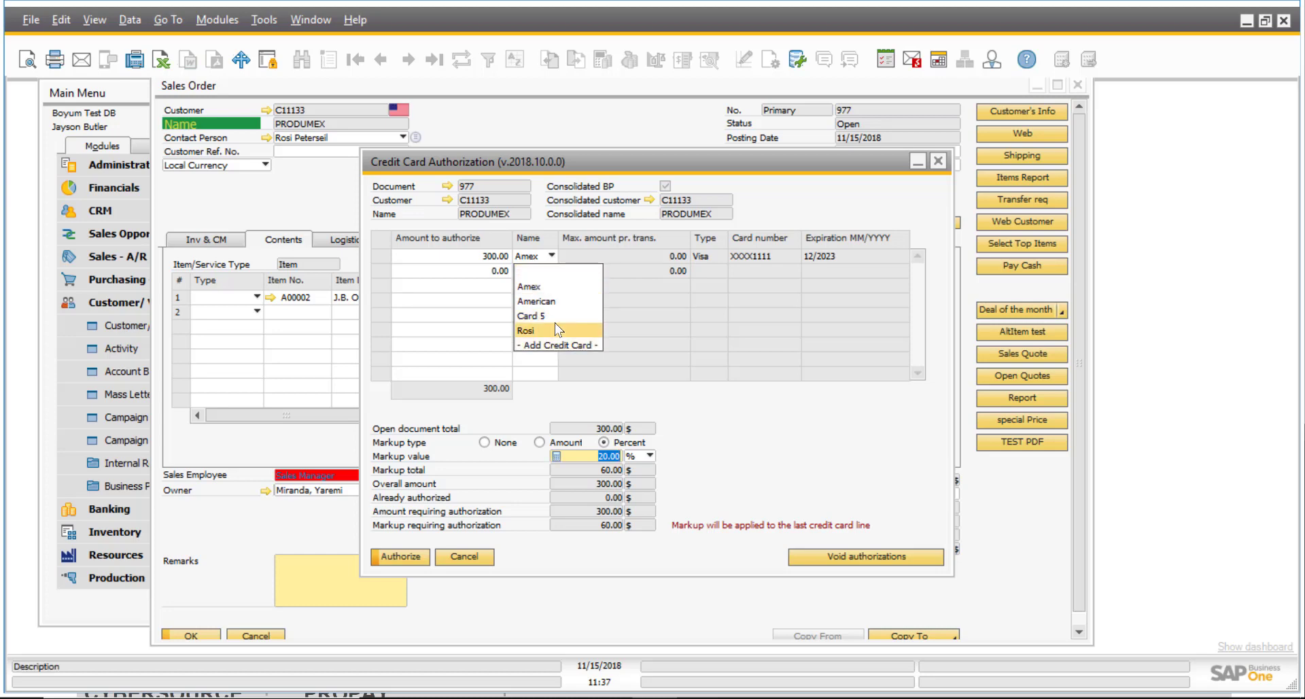
click(609, 257)
click(489, 257)
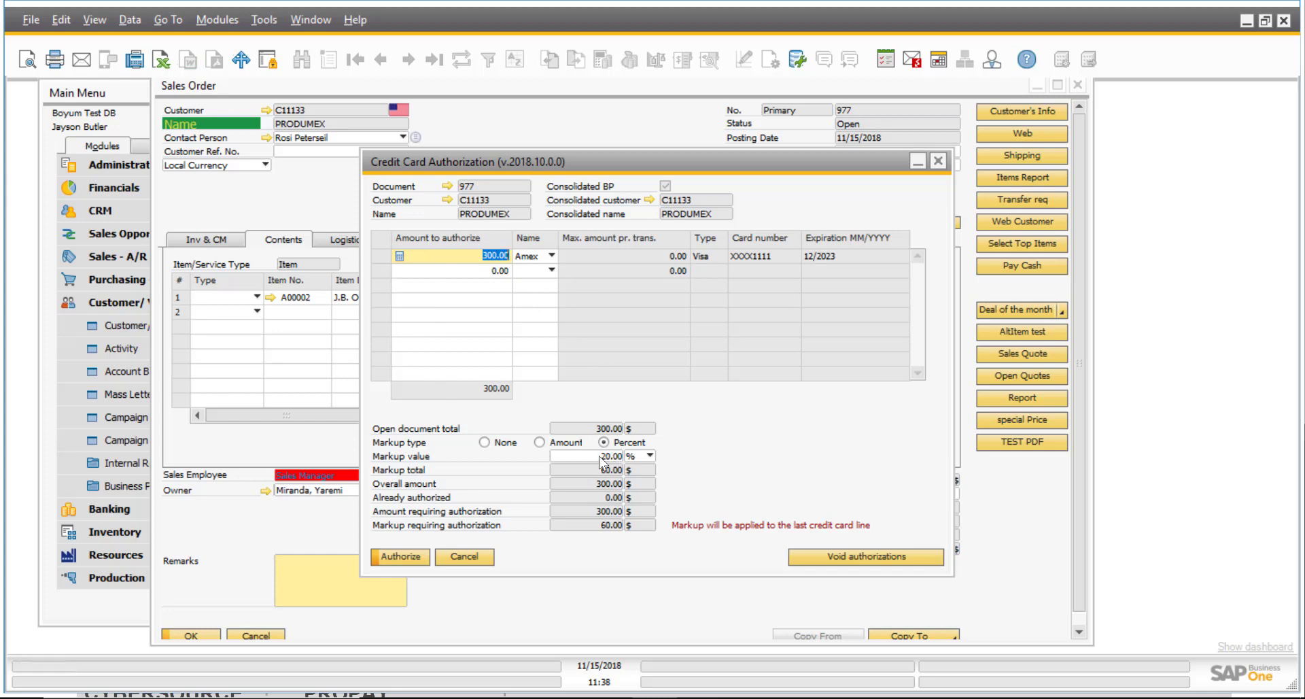
click(570, 455)
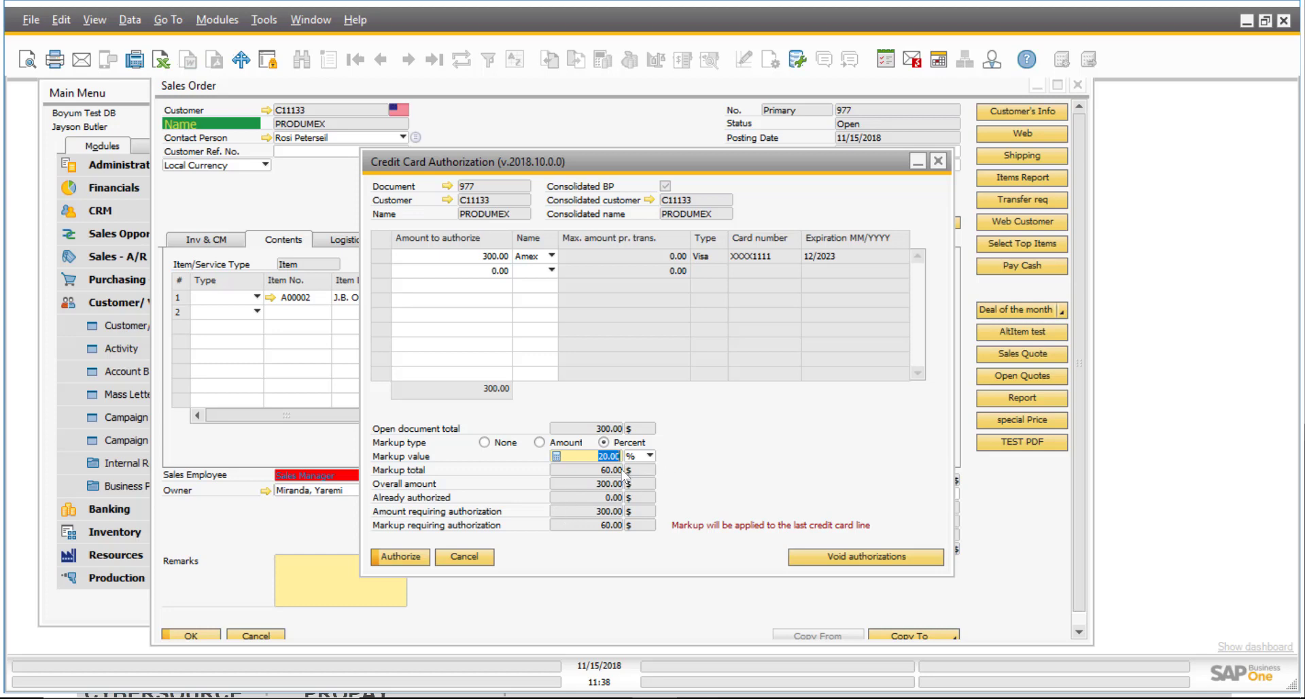
click(416, 565)
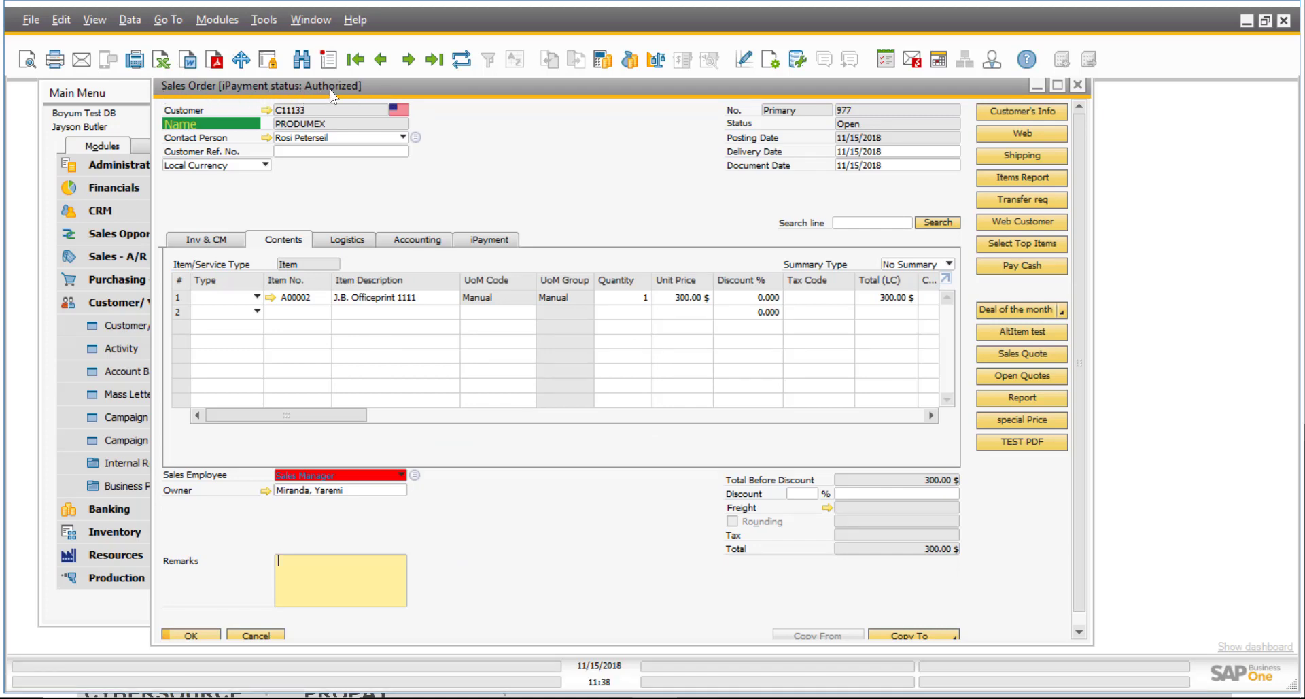
Inspect the iPayment authorization record showing 300.00 authorized plus a 60.00 markup.
click(489, 241)
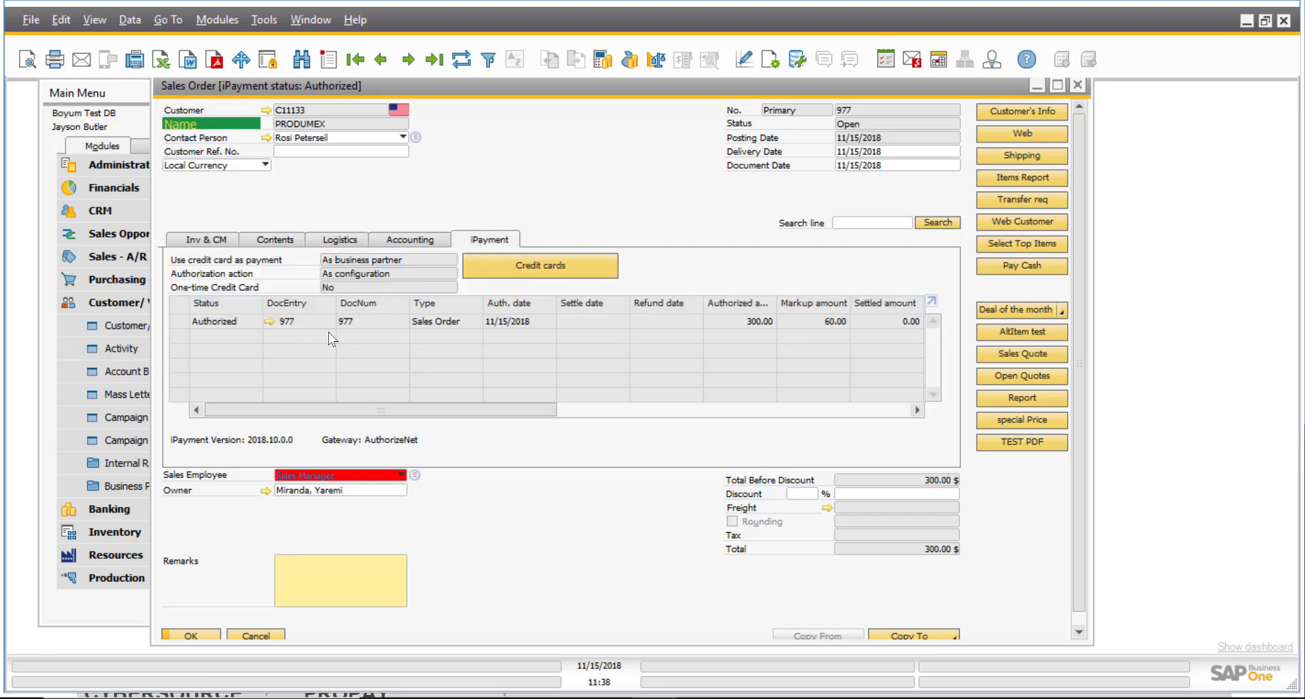
drag(495, 407, 720, 409)
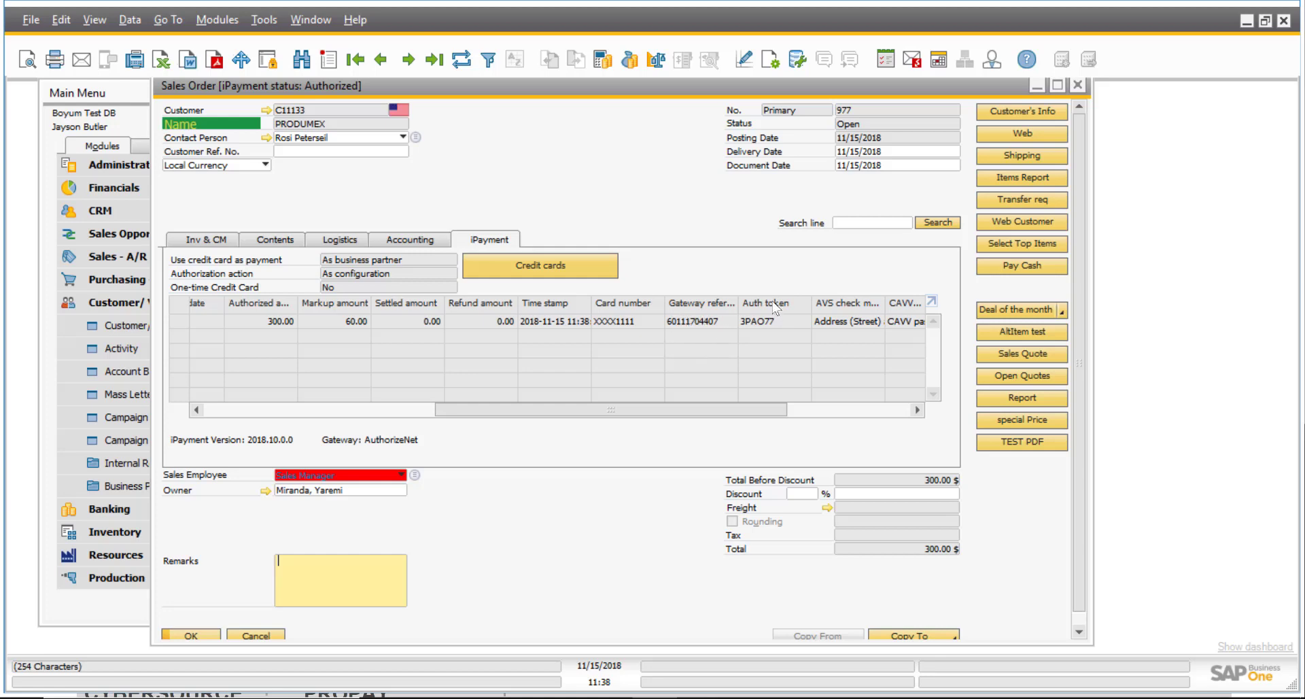
drag(490, 406, 241, 405)
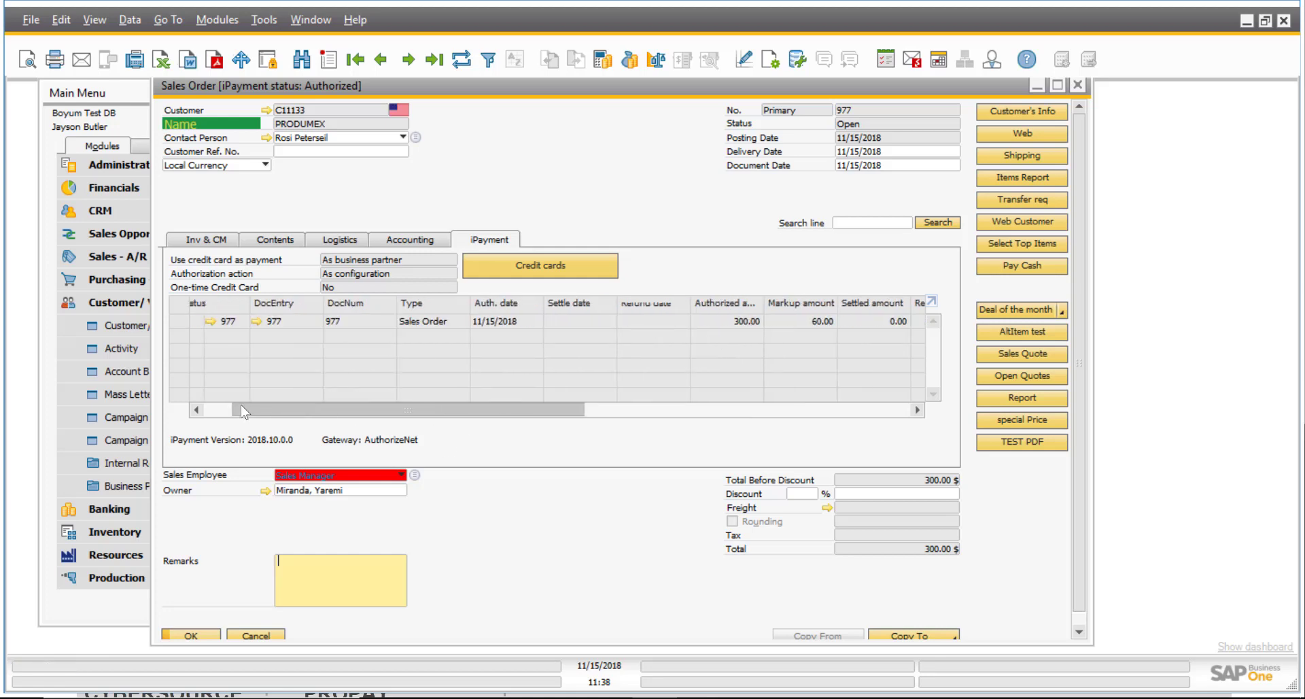
click(925, 635)
Copy the order to an A/R invoice, set the line tax code to Exempt, and add it.
click(924, 592)
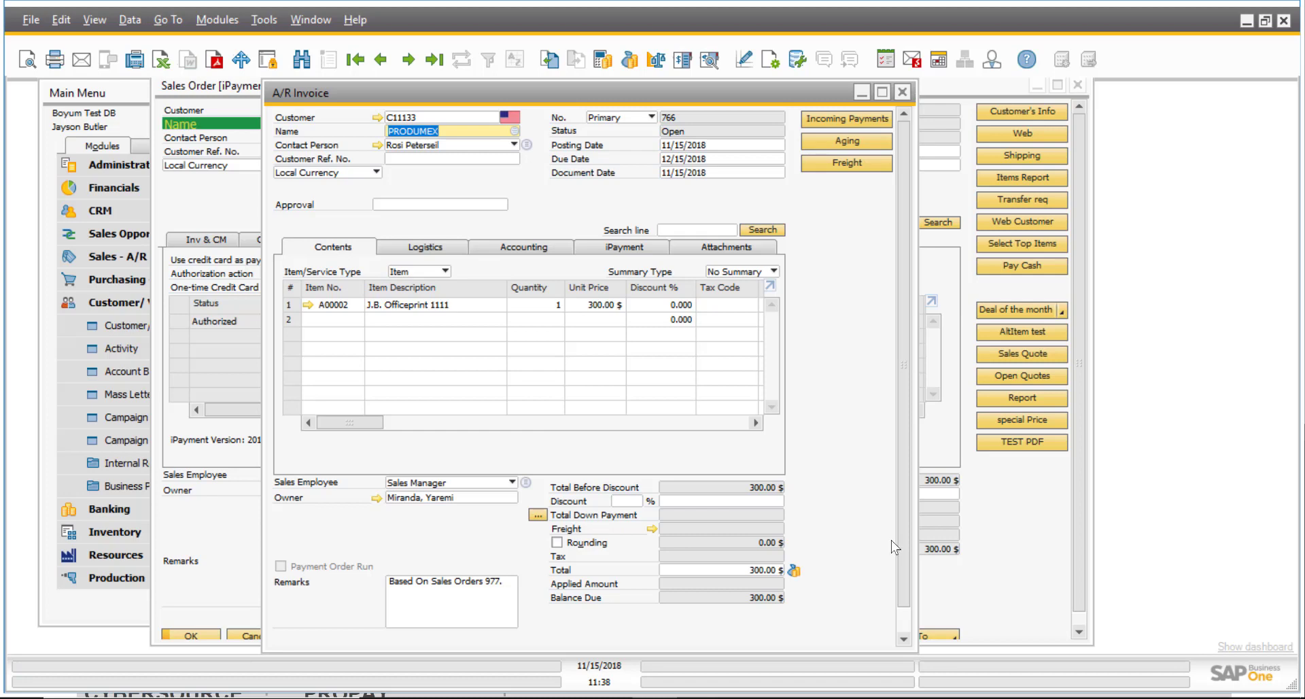
drag(914, 541, 1152, 521)
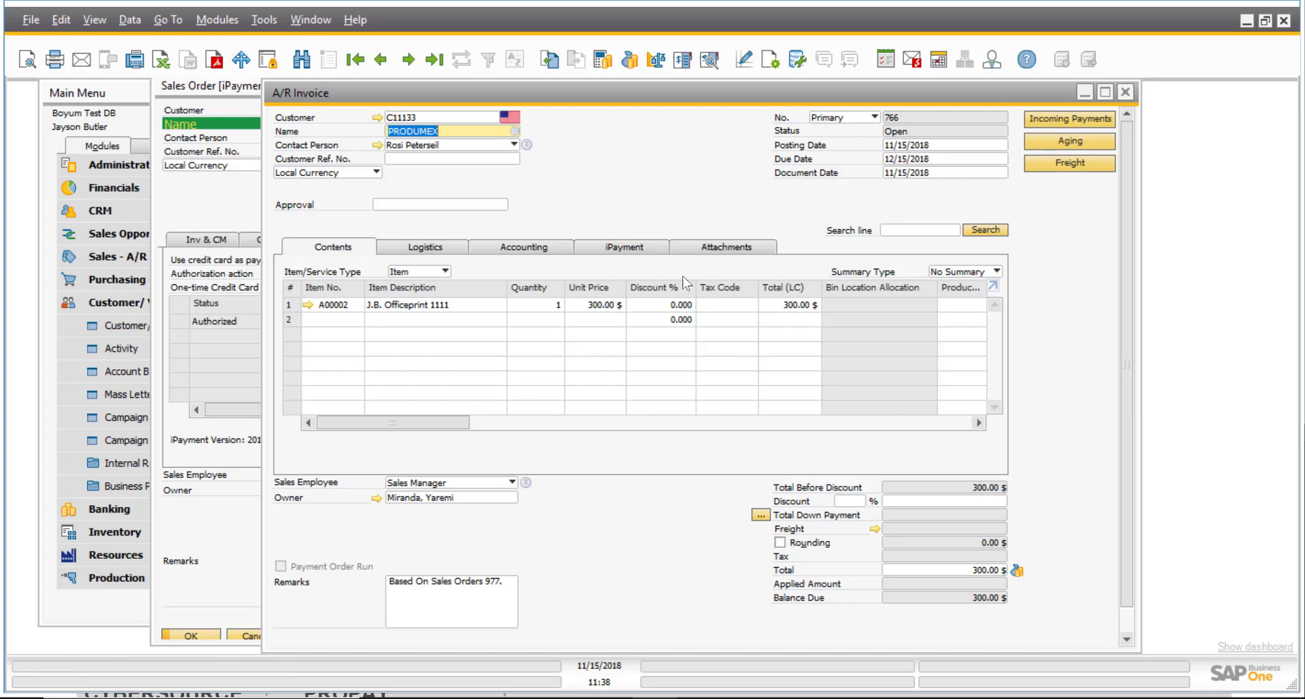
click(731, 305)
text(e)
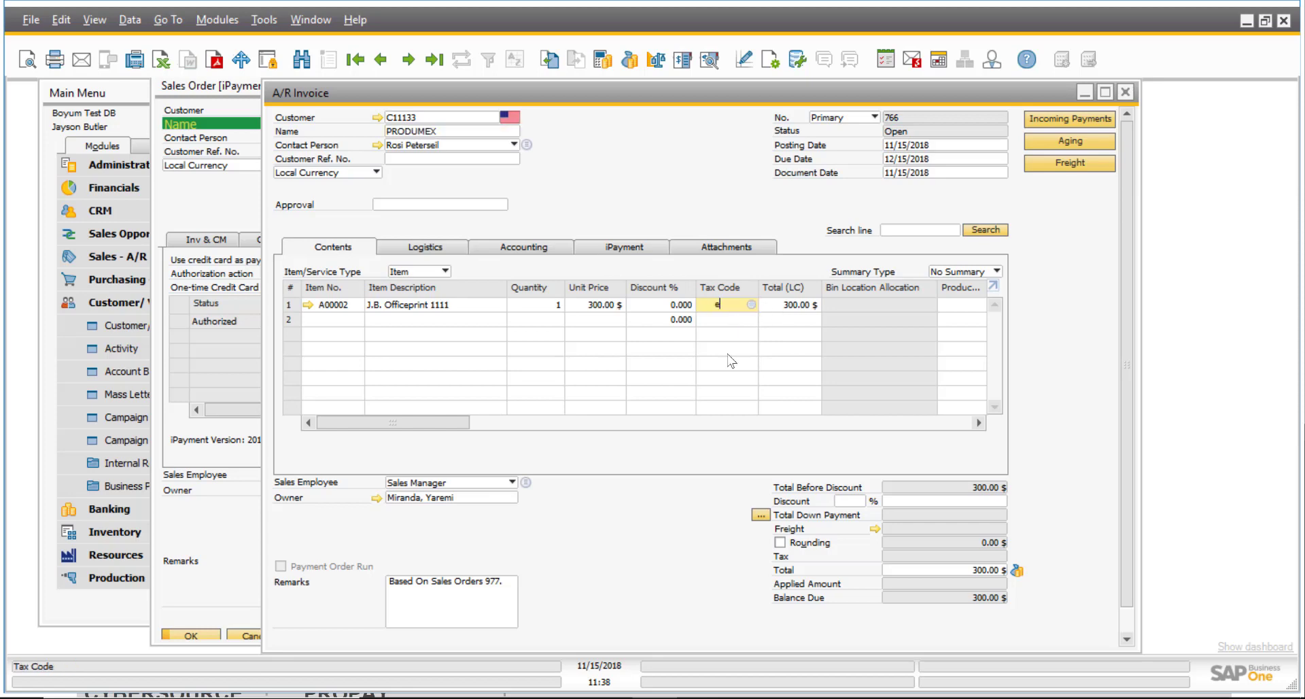
key(Tab)
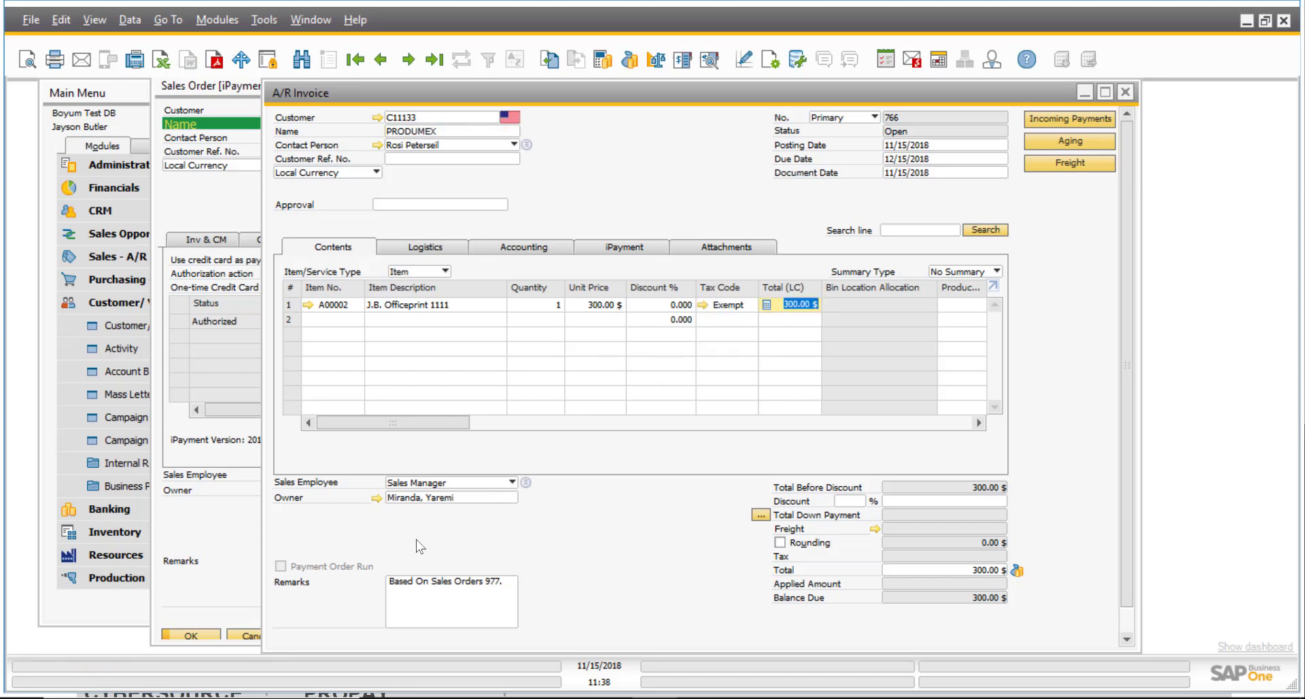
scroll(1127, 510, down, 2)
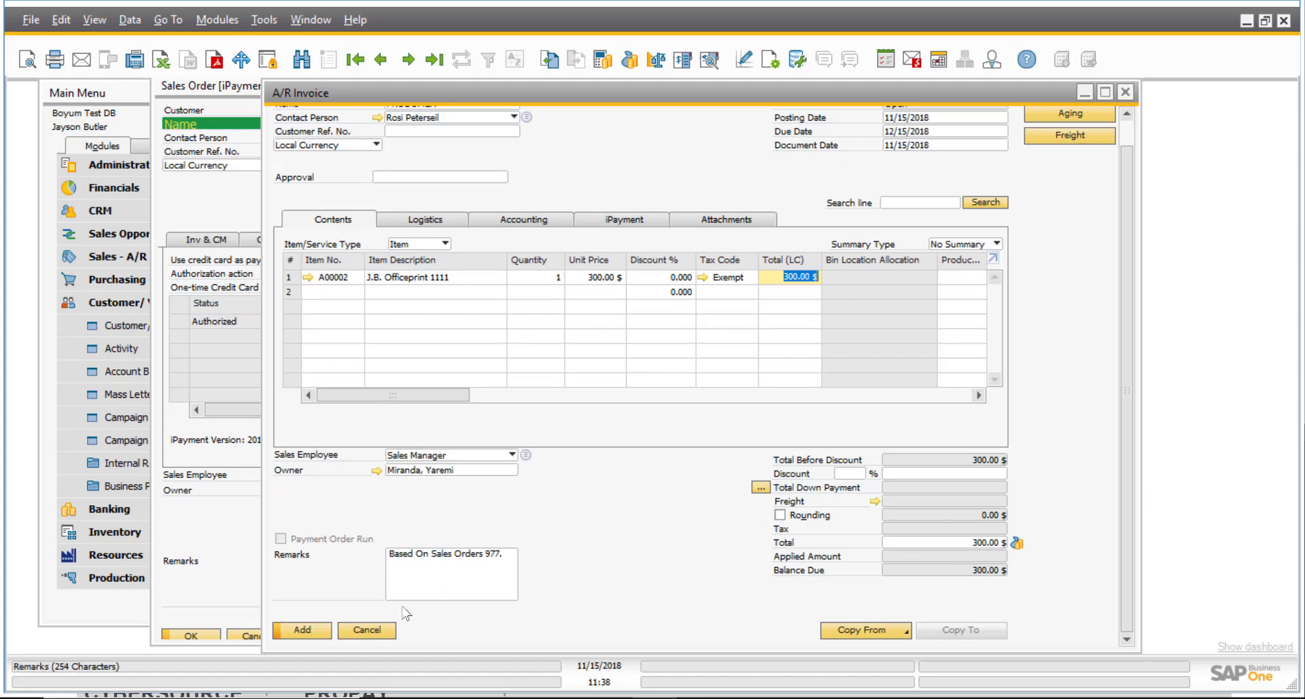
click(302, 630)
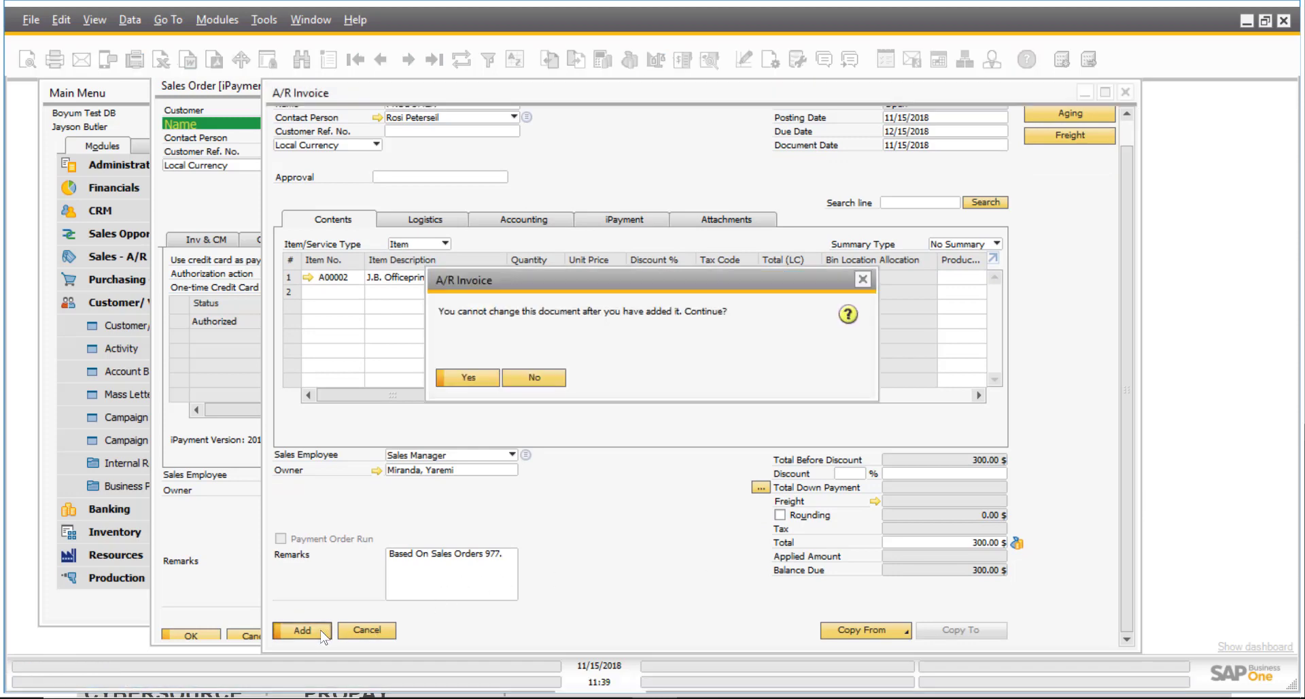
click(460, 377)
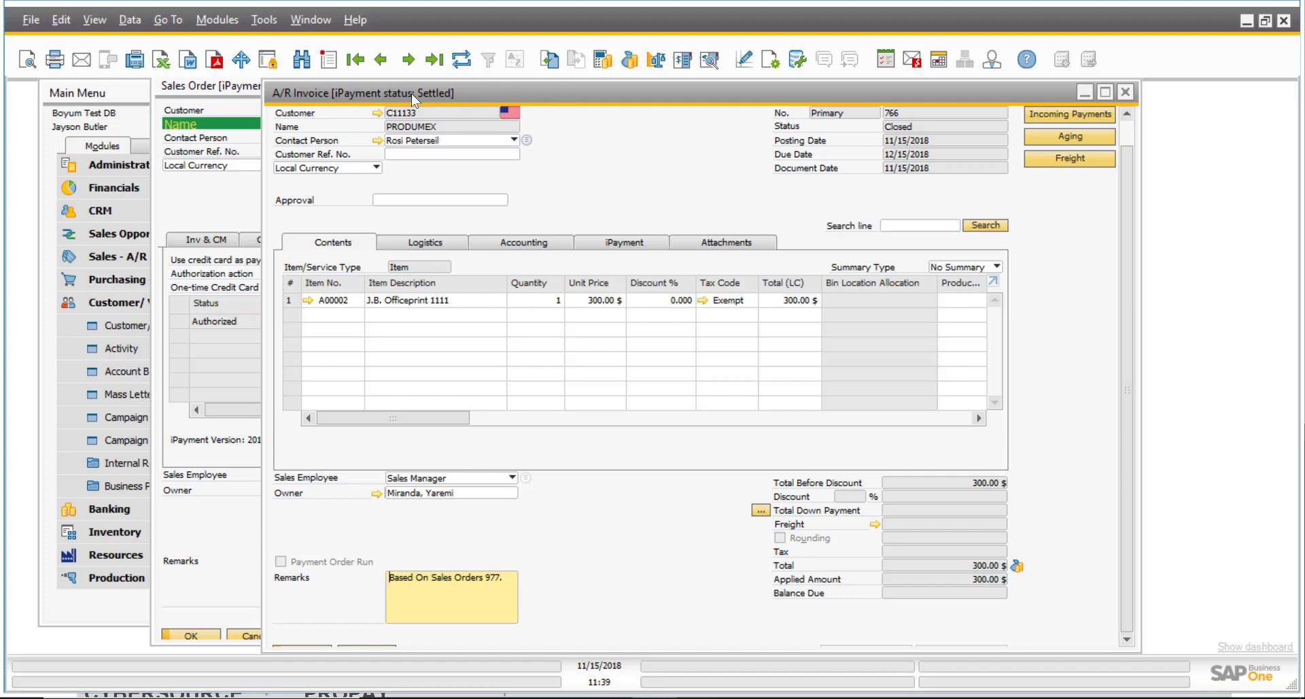
Review incoming payment 729's credit card payment means, then close it and return to order 977.
click(620, 242)
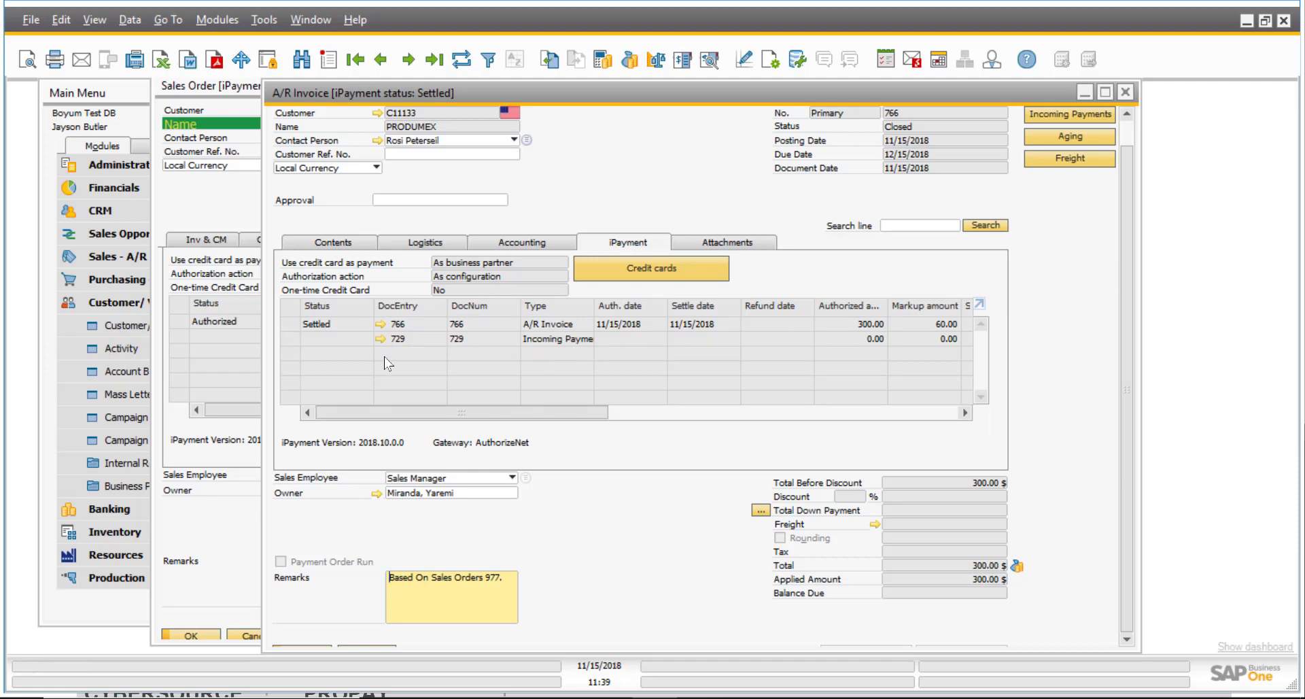
click(381, 338)
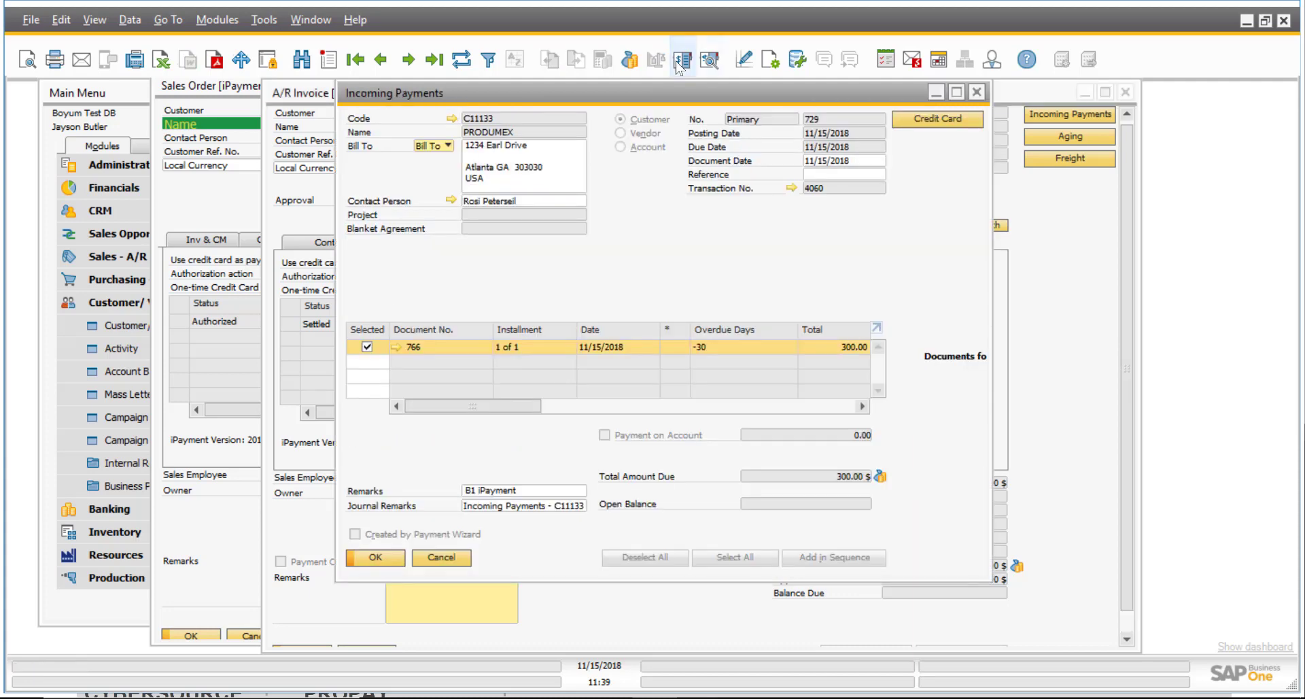
click(630, 62)
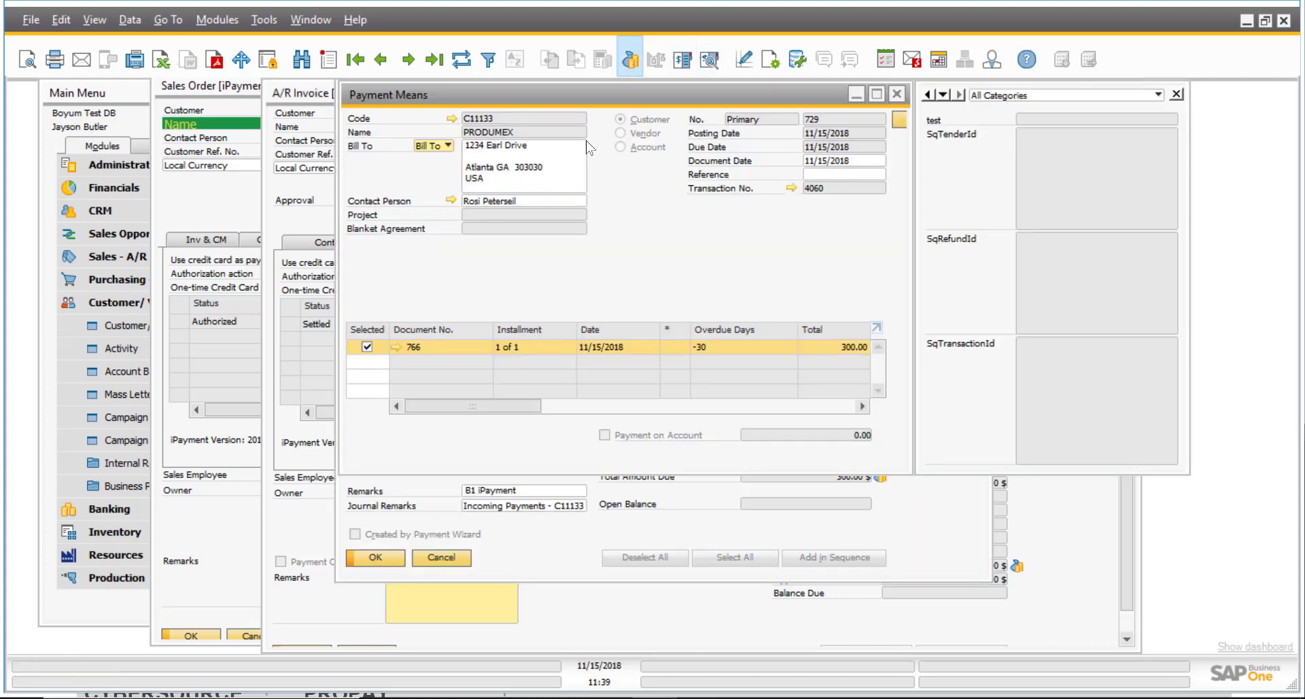
click(577, 142)
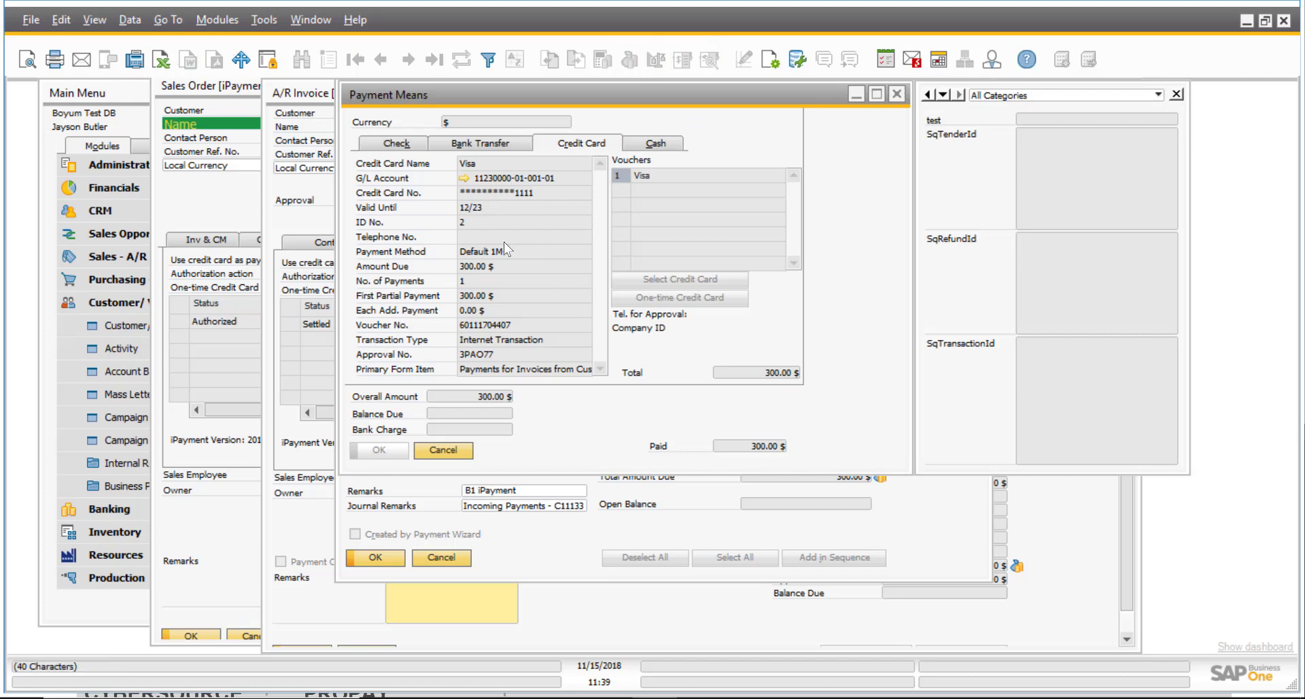
click(896, 94)
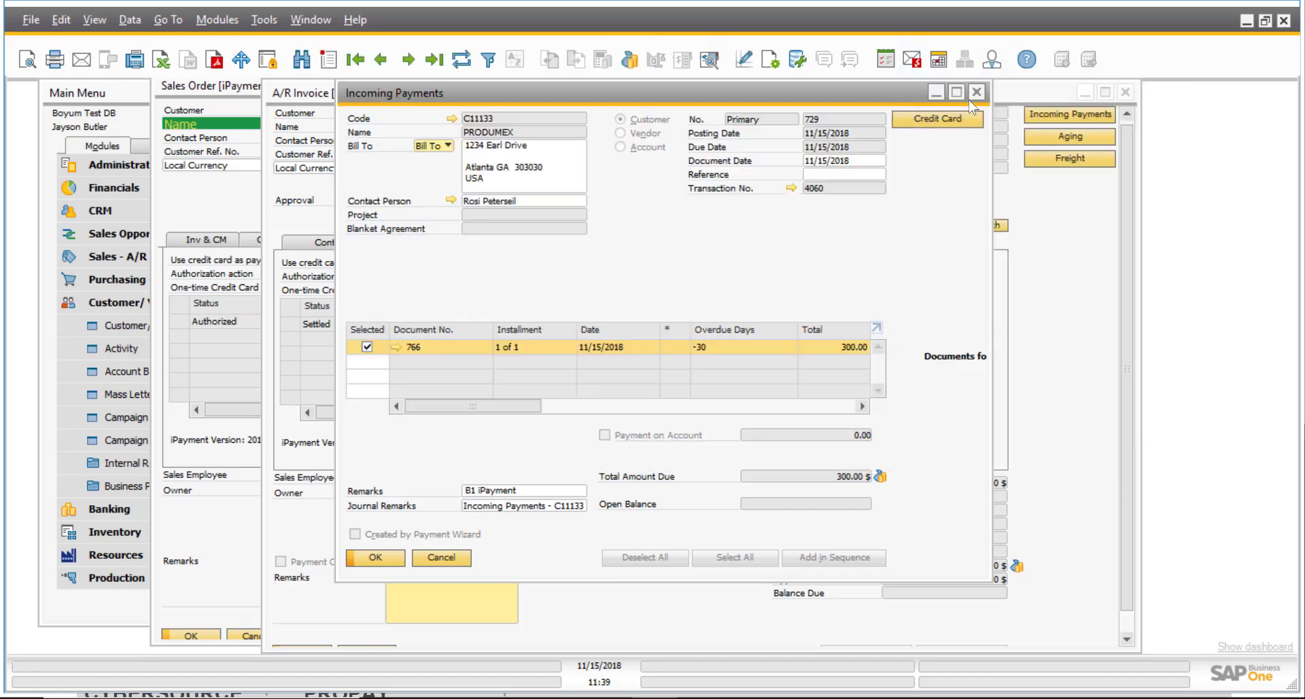
click(976, 97)
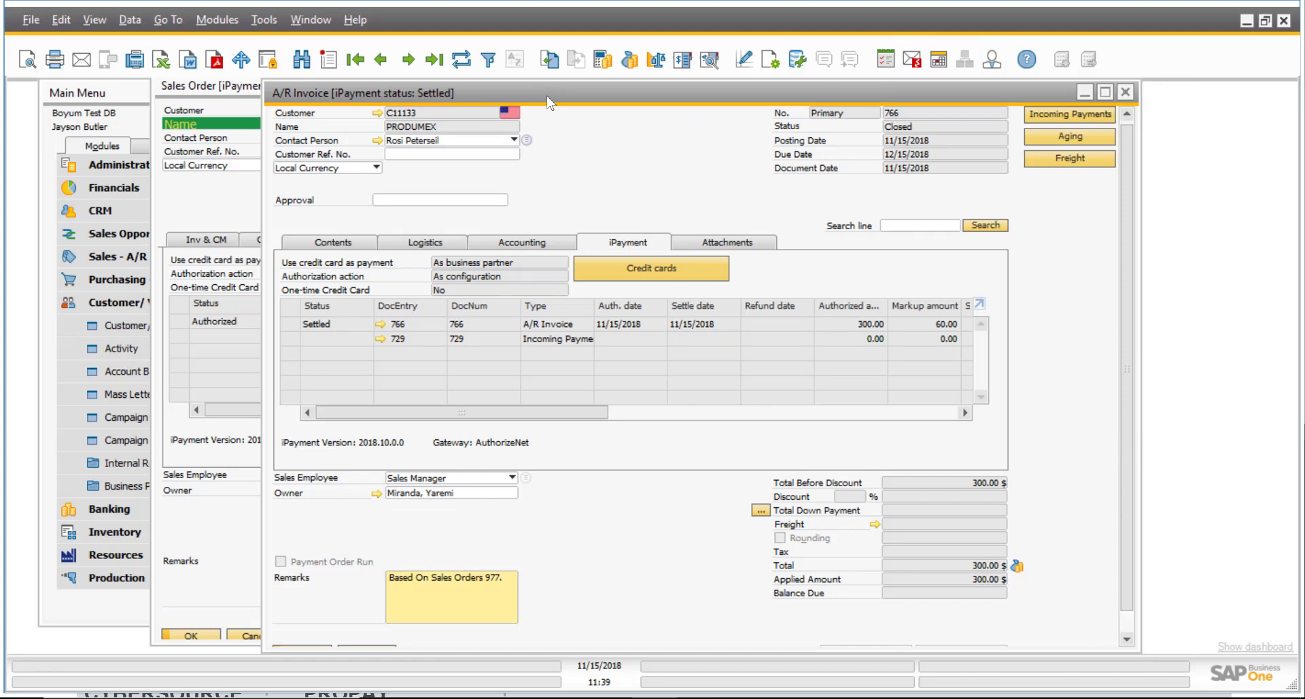
click(204, 84)
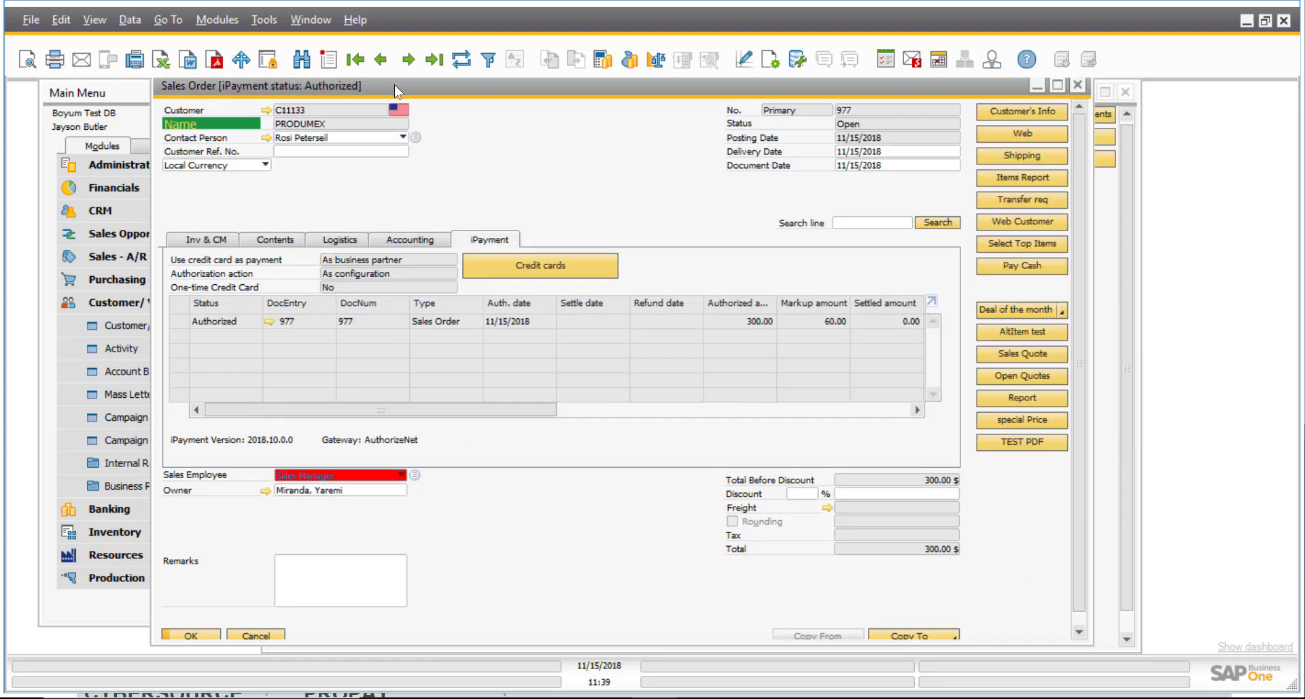
Refresh order 977 to see it Settled and Closed, then close the order, invoice and PRODUMEX windows.
click(466, 66)
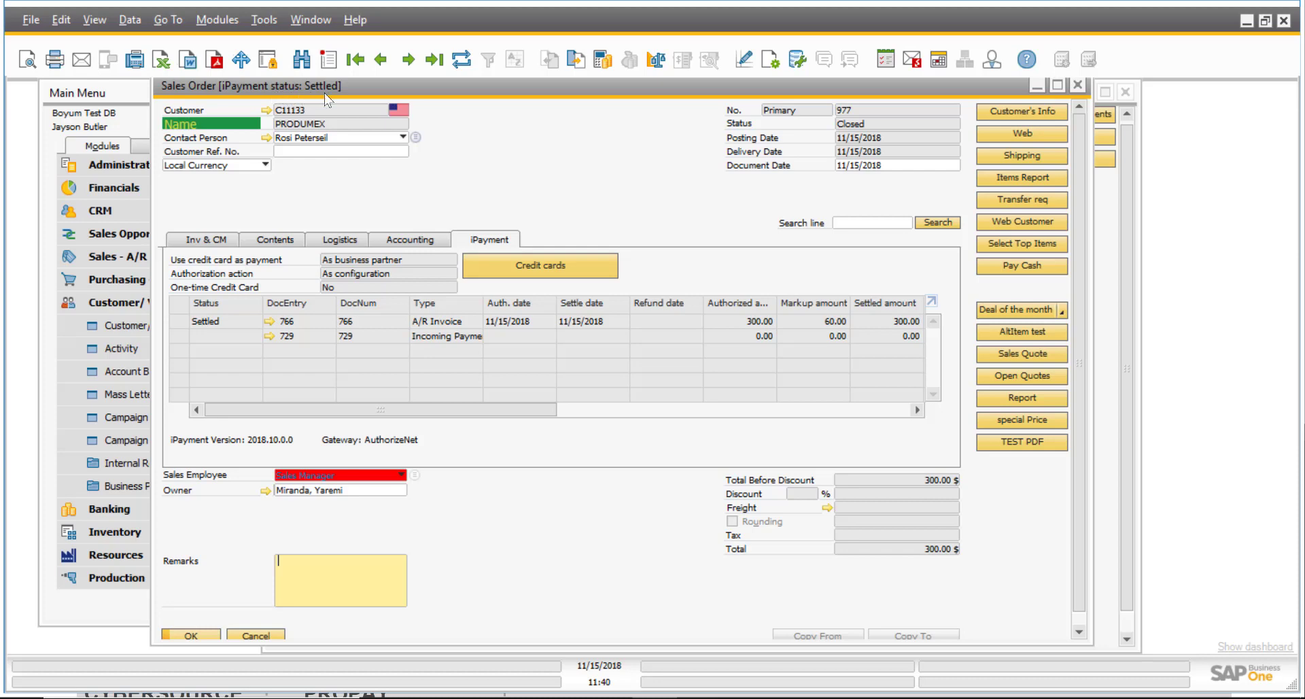
click(1077, 85)
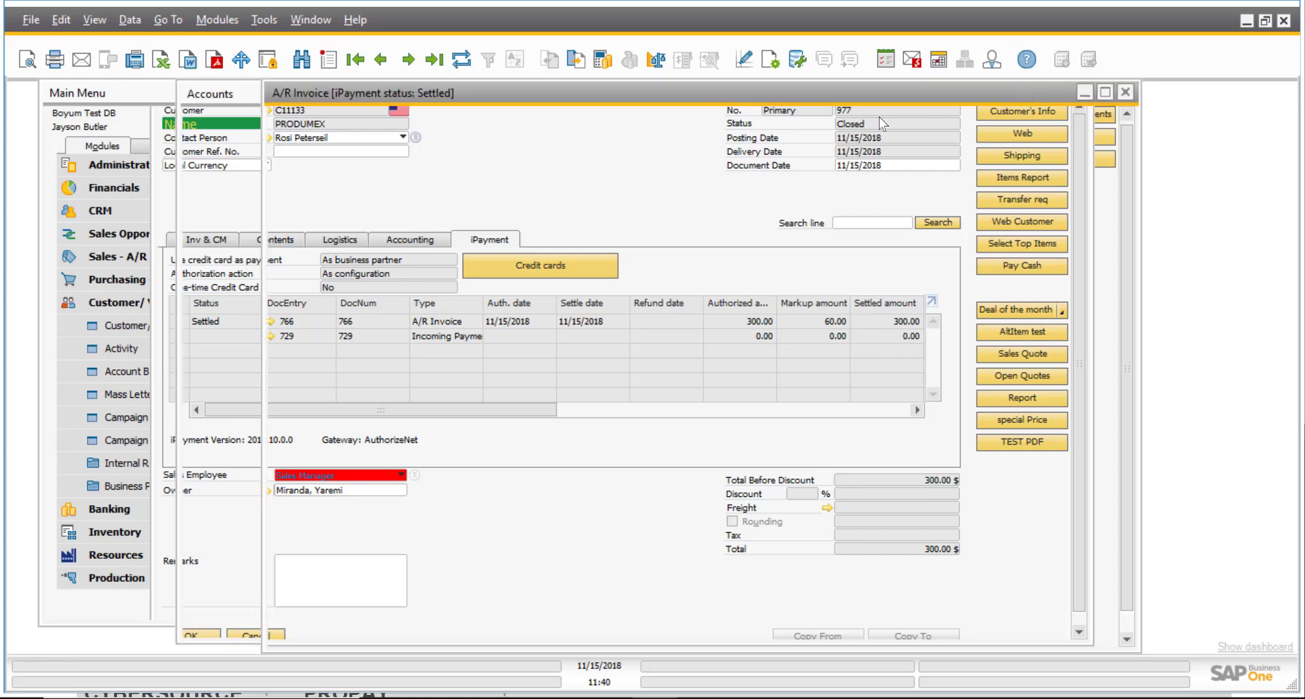
click(207, 95)
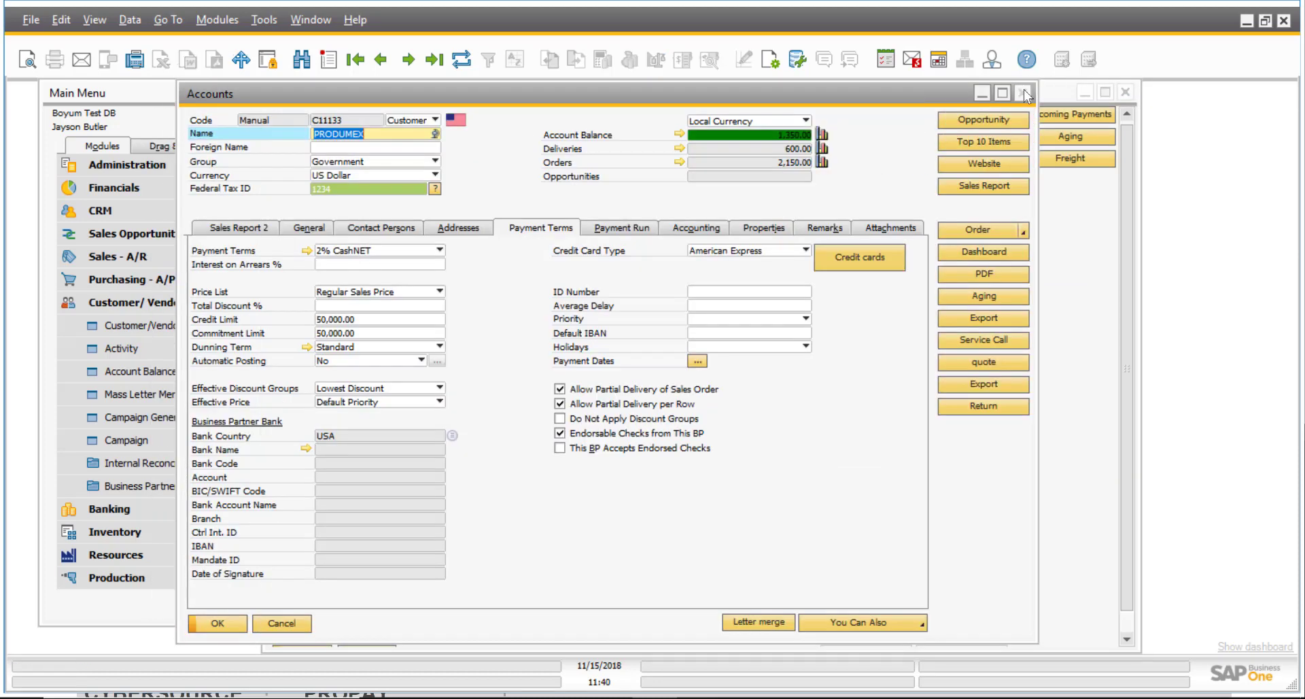
drag(786, 95, 748, 99)
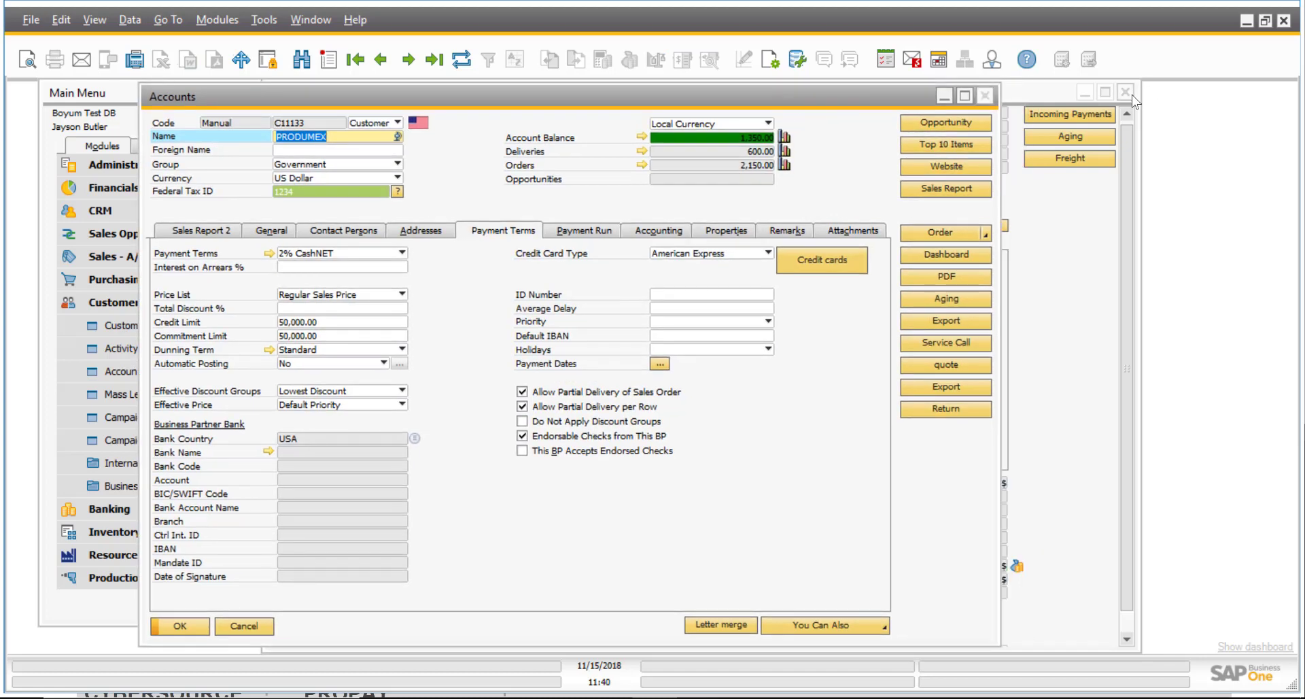
click(1125, 92)
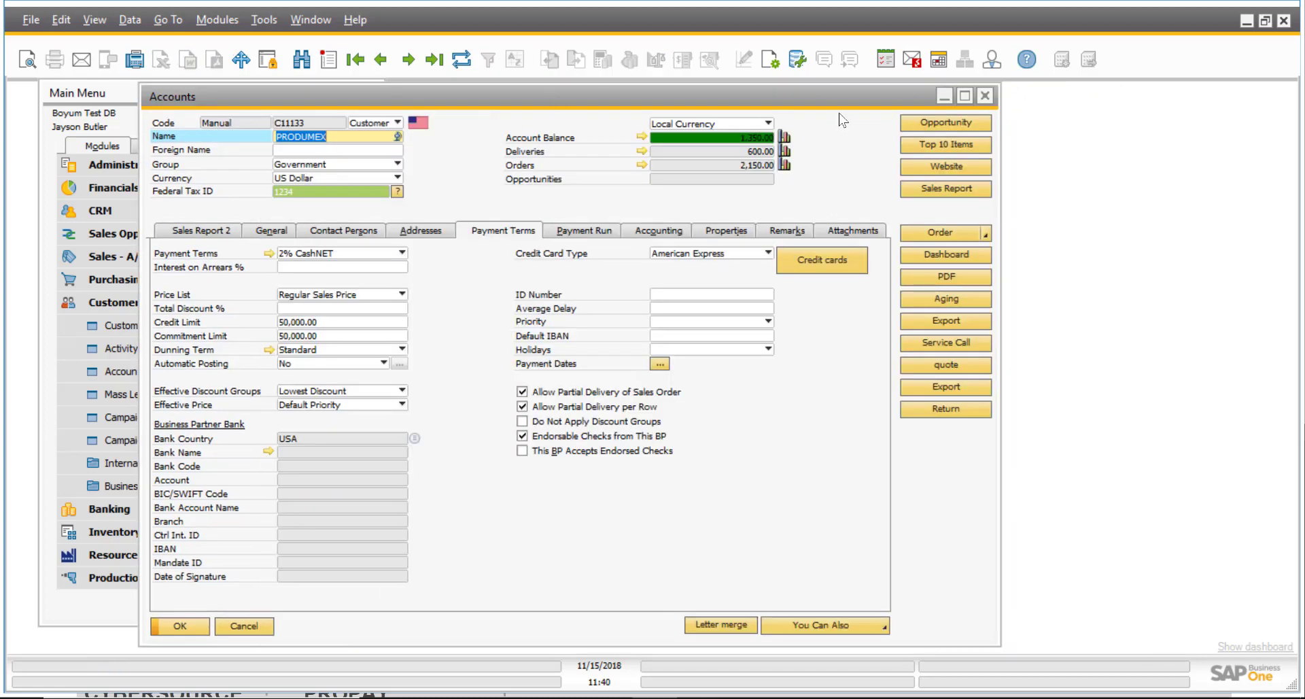
click(985, 96)
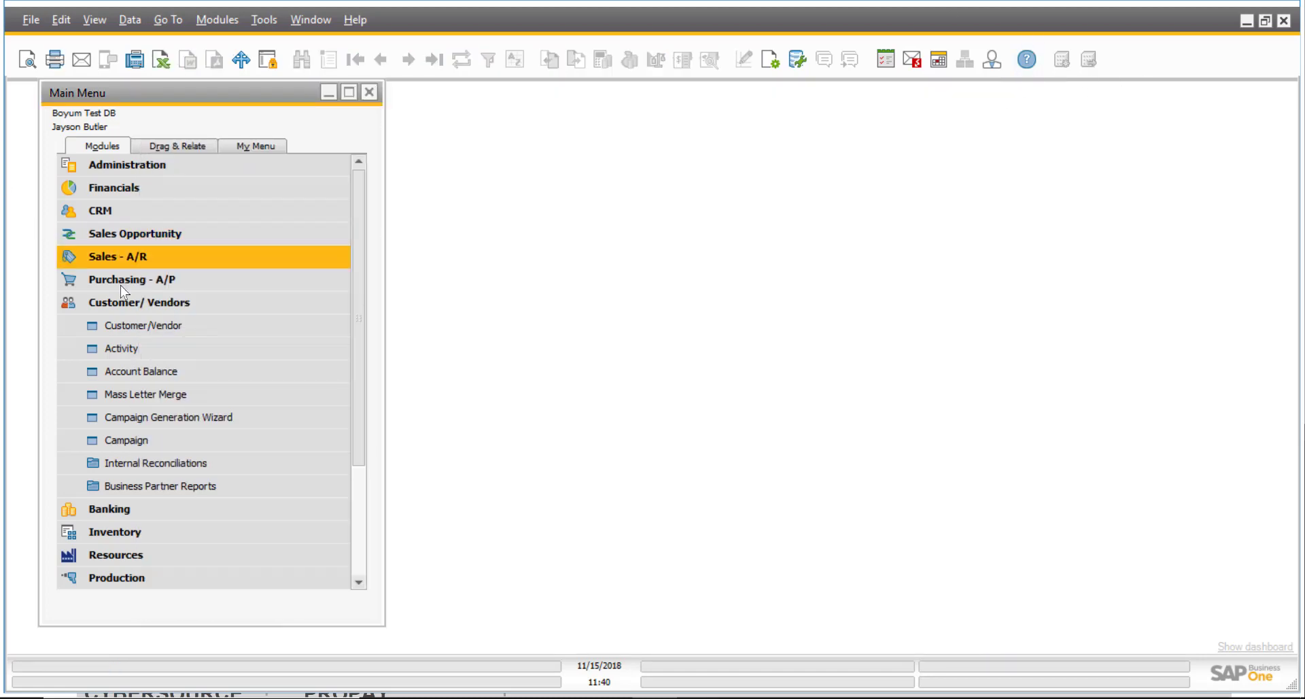
From Sales - A/R, load the last A/R invoice, closed PRODUMEX invoice 766, and widen its window.
click(112, 301)
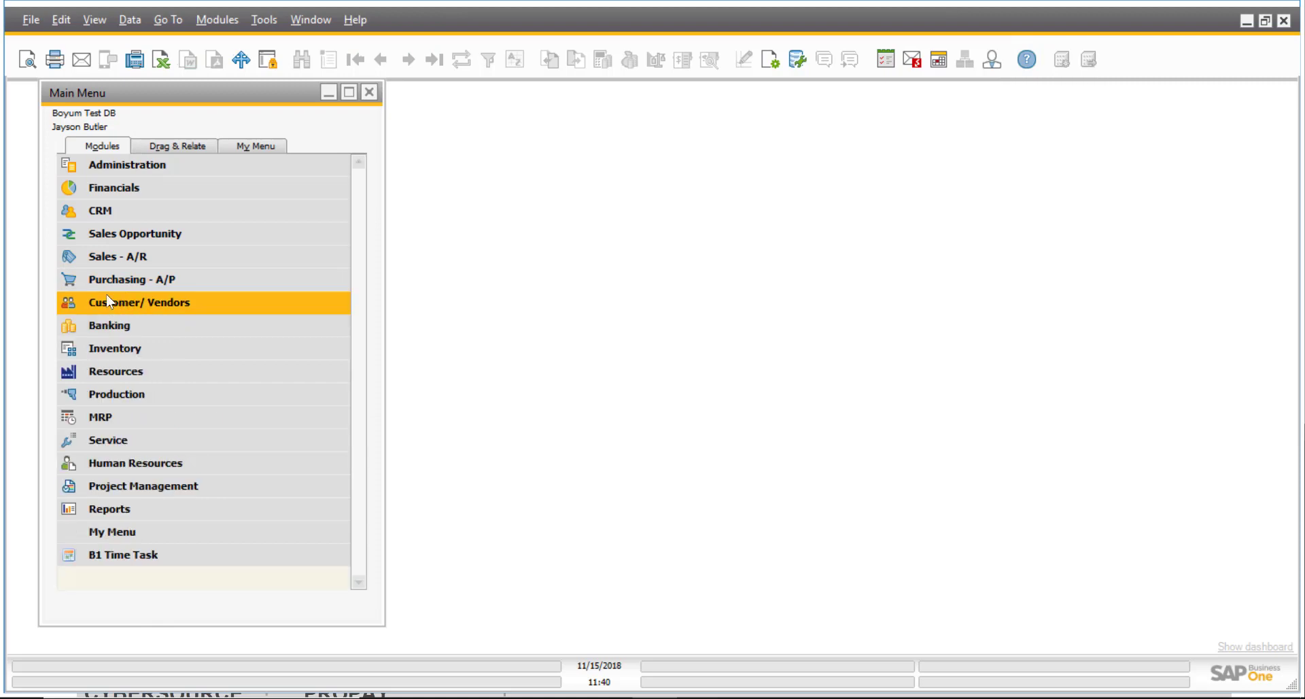
click(100, 258)
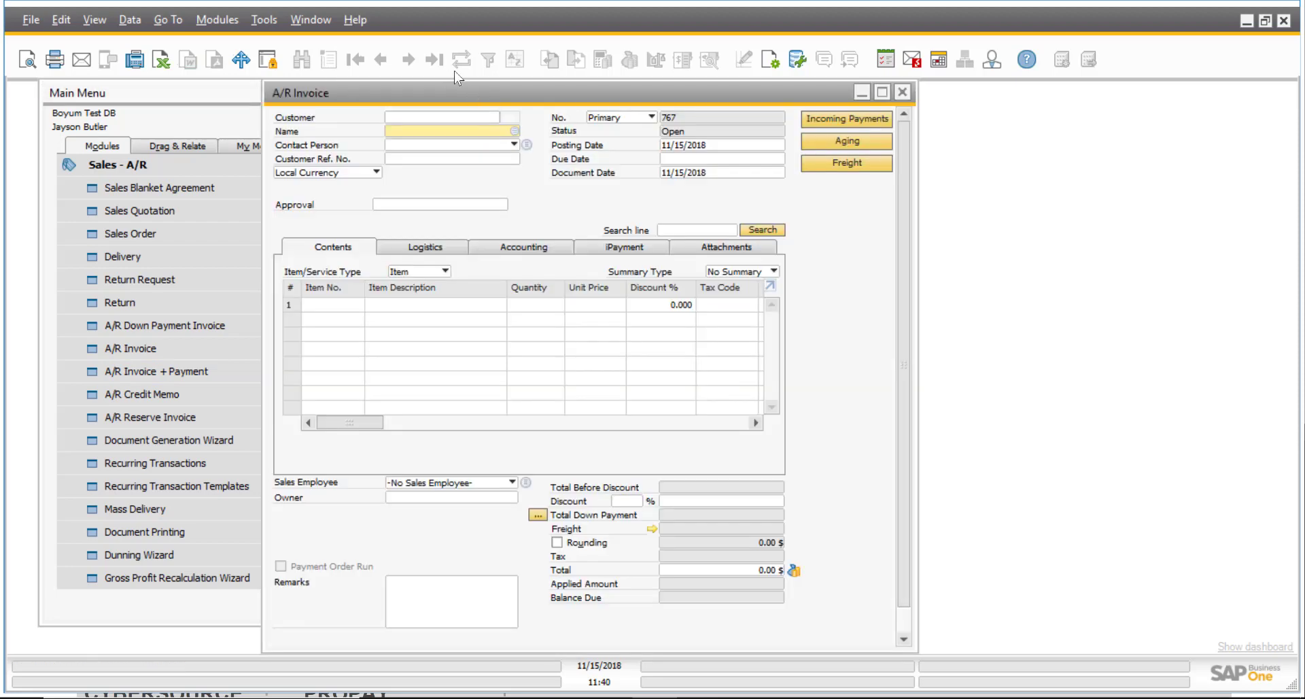
key(ctrl+f)
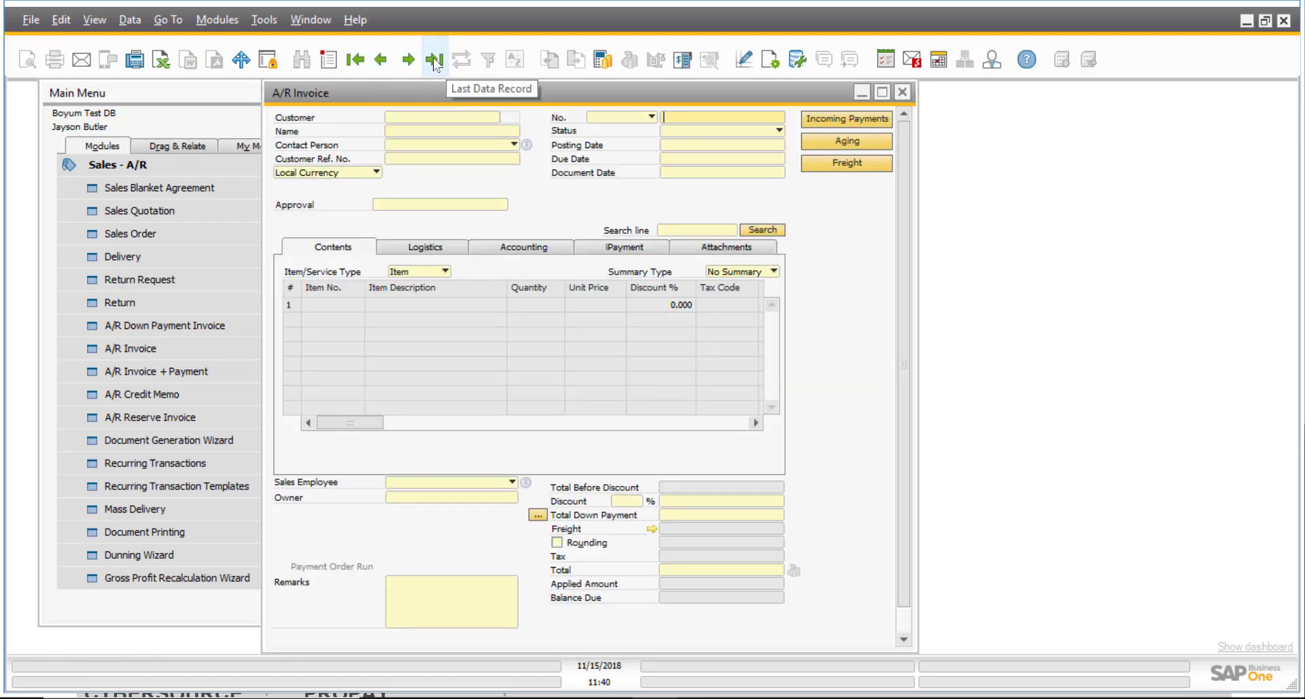
click(433, 60)
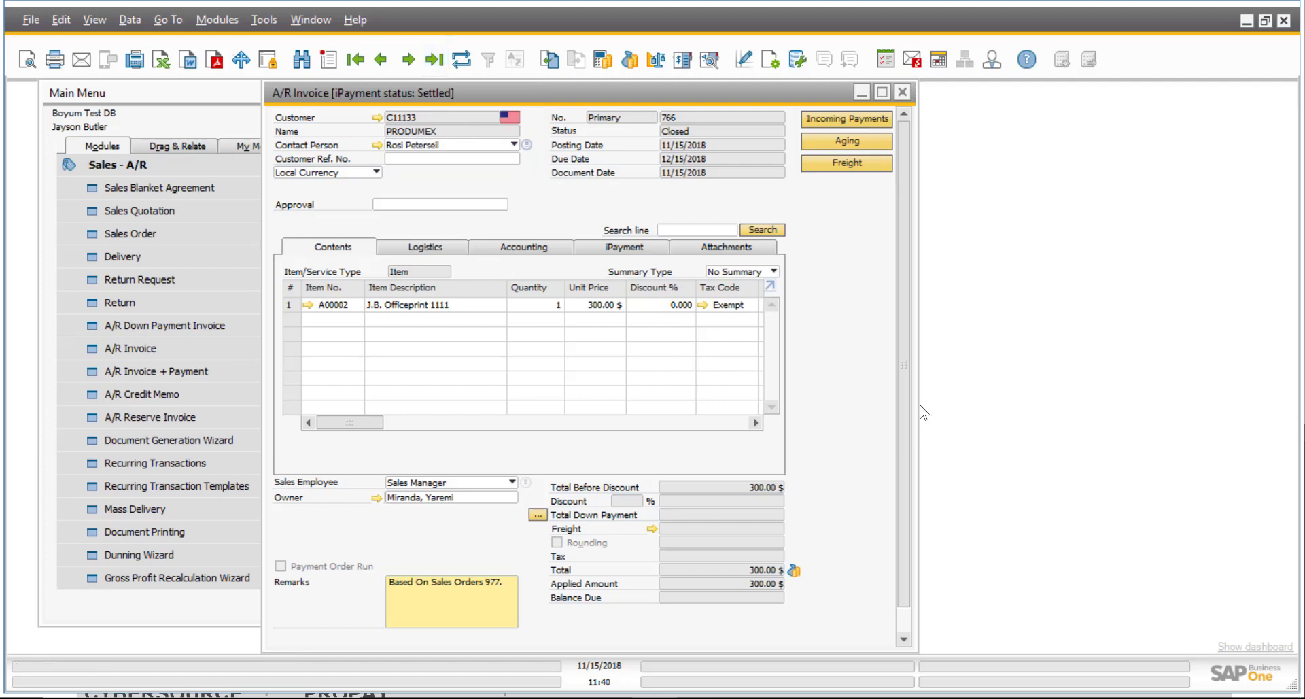
drag(916, 406, 1013, 484)
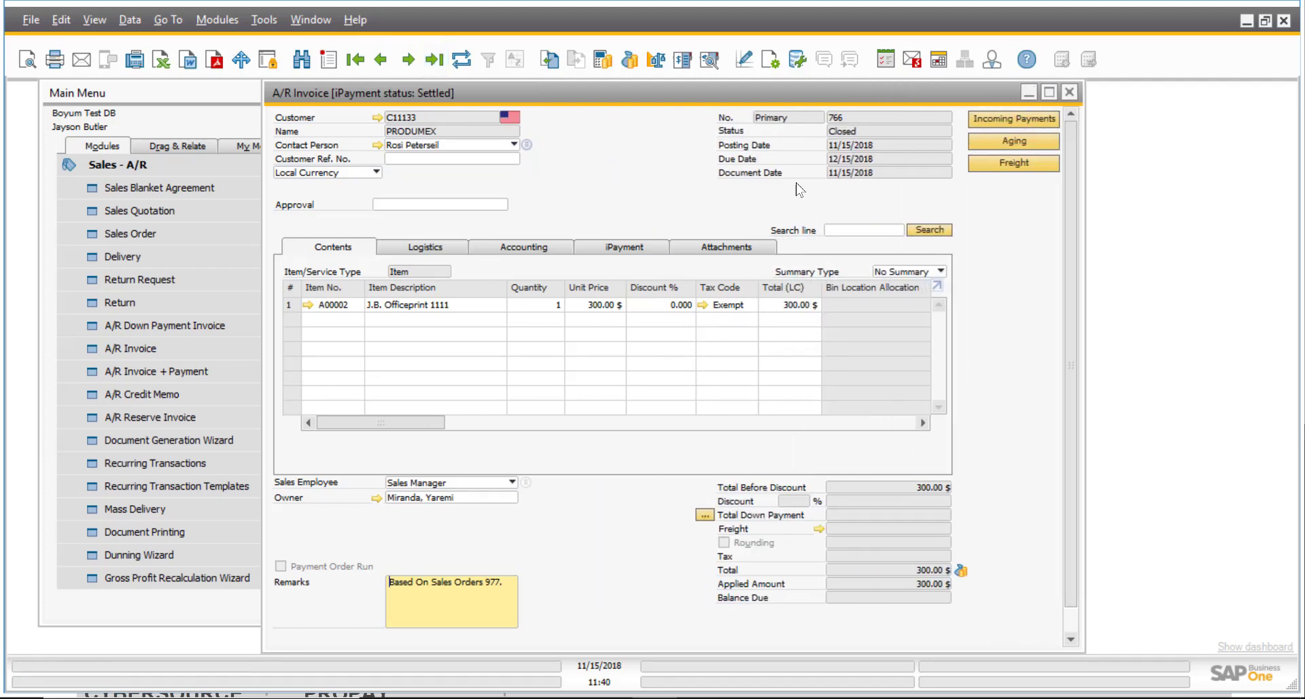
Refund invoice 766 via iPayment, accept both prompts, and close the generated credit memo 193.
right_click(594, 190)
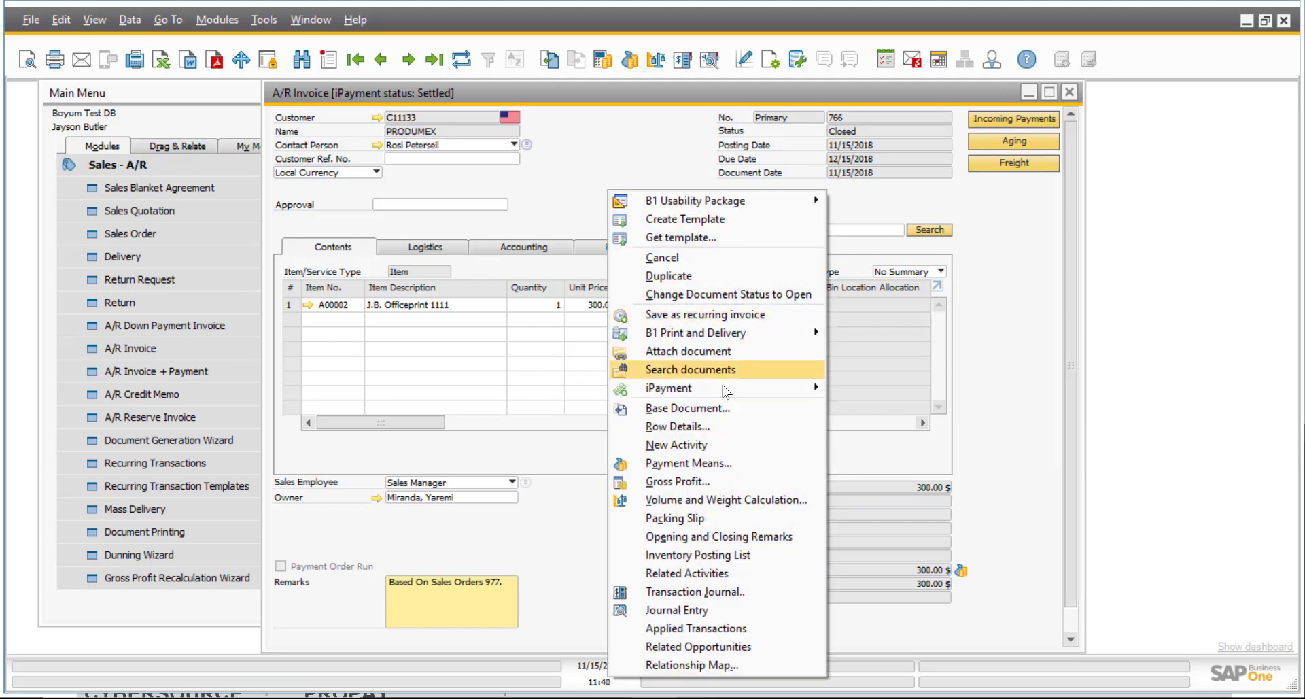
mouse_move(693, 391)
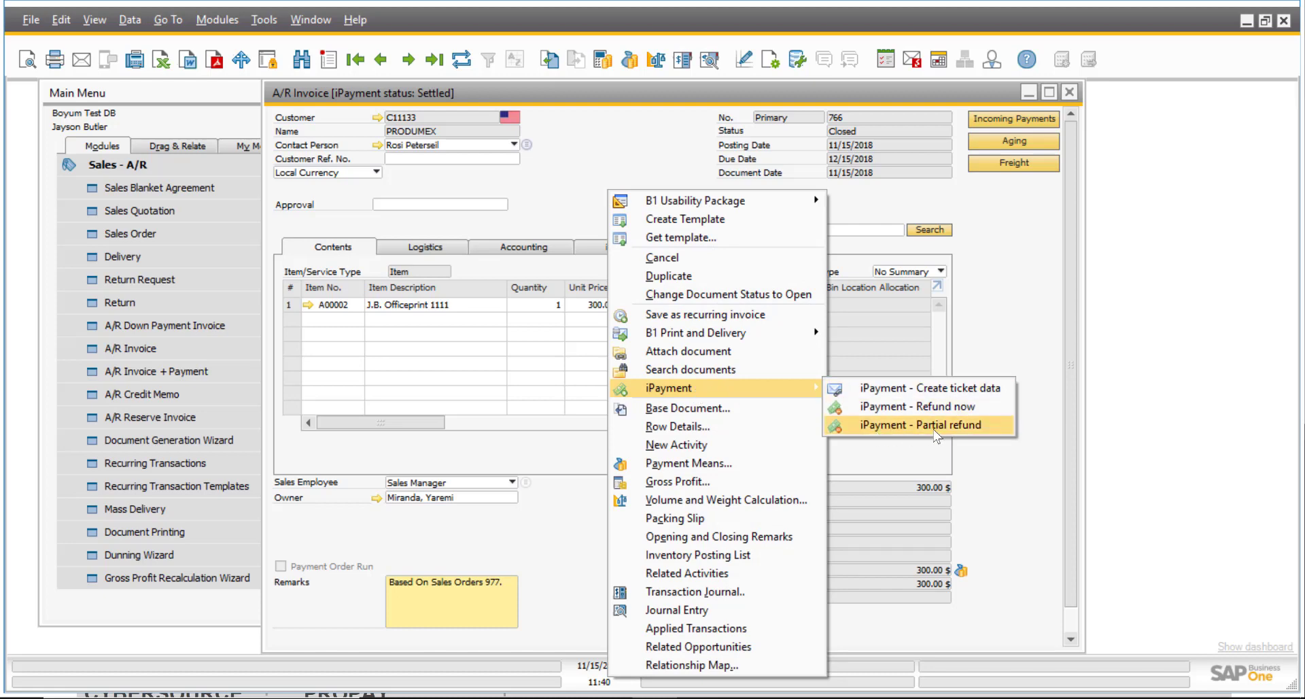
click(950, 408)
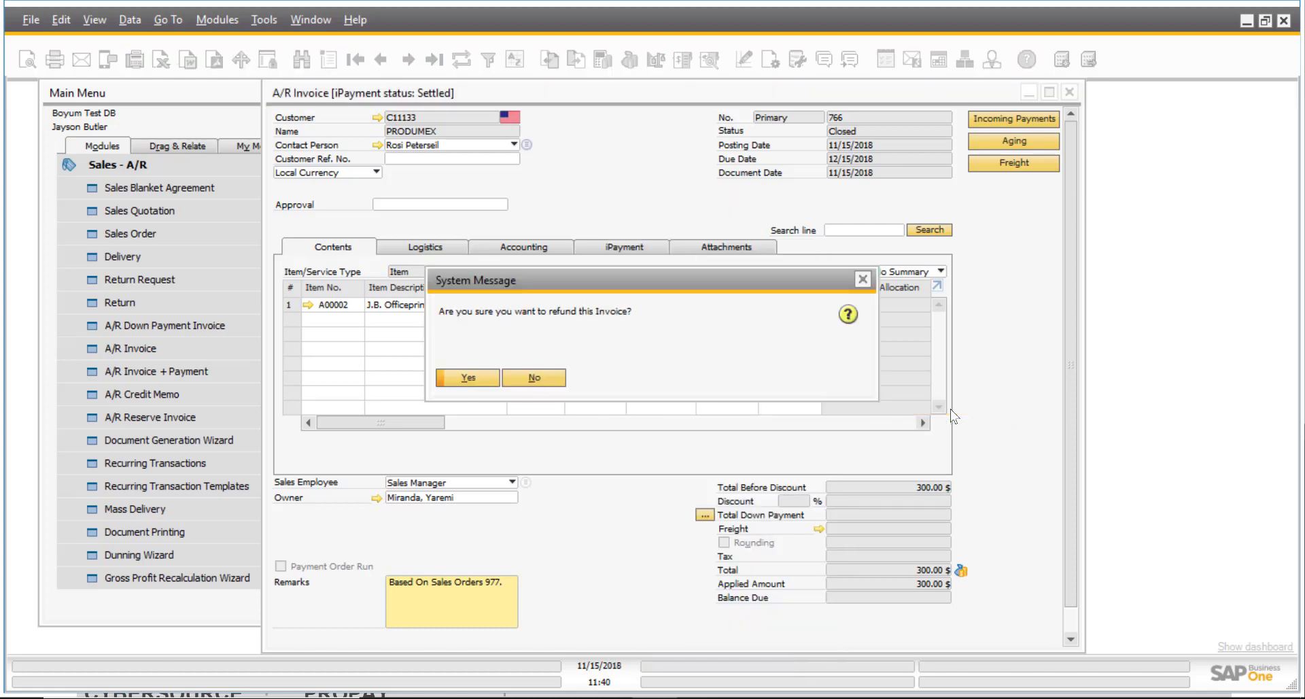
click(468, 377)
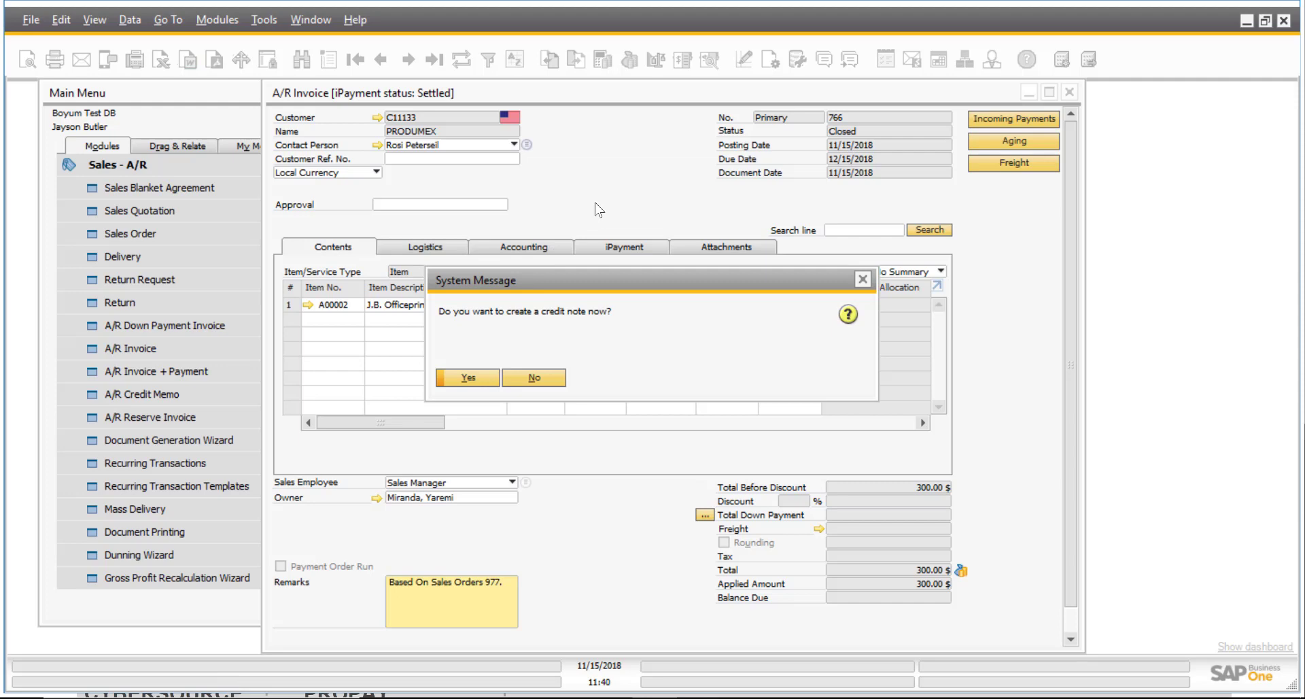
click(479, 378)
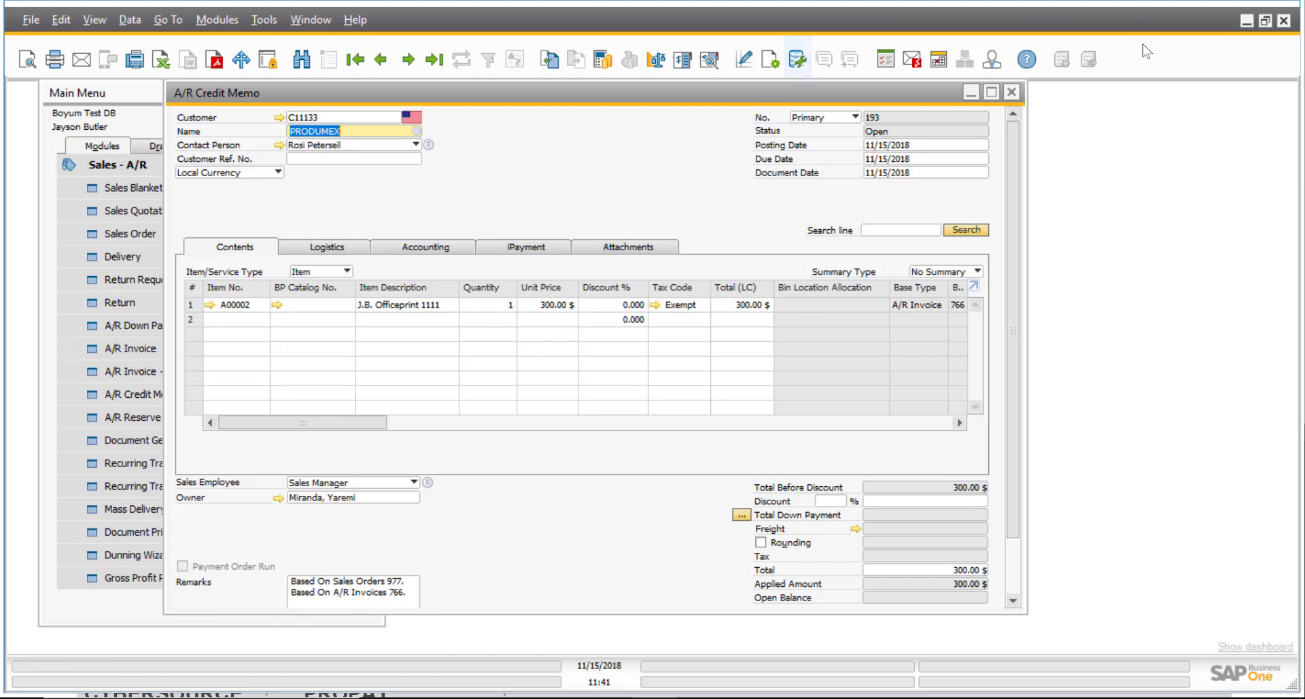
click(1012, 93)
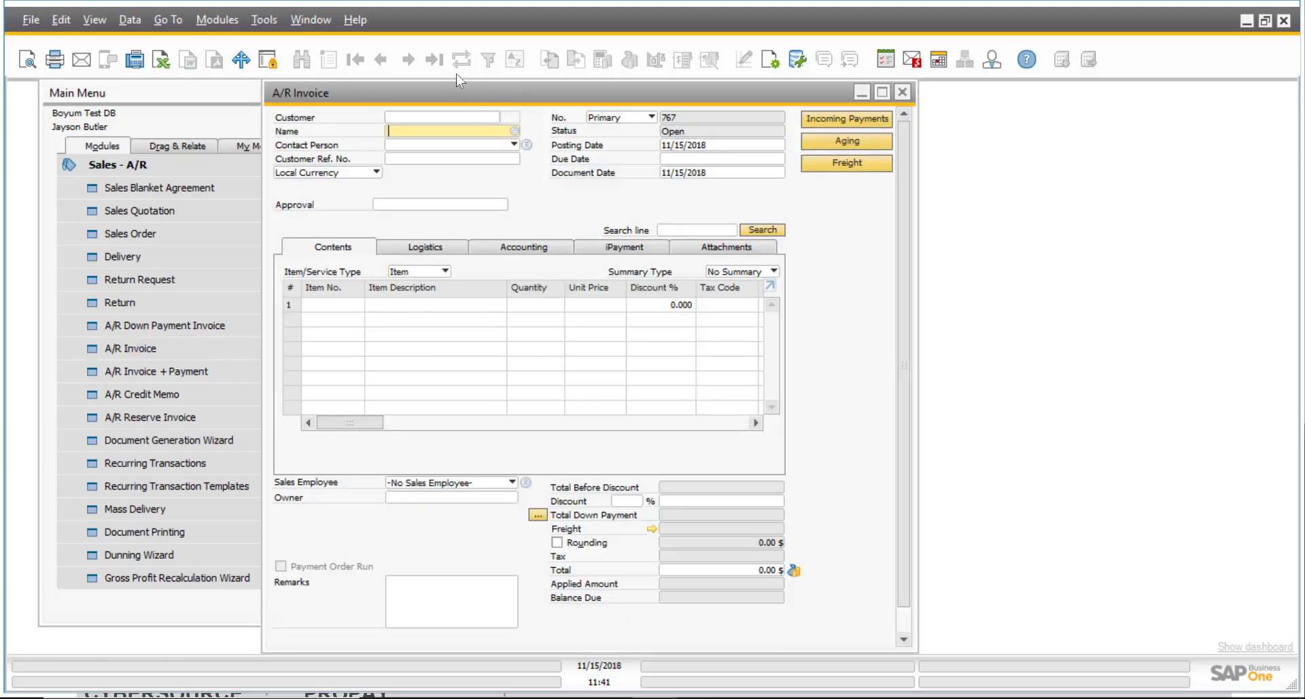
Reload the last A/R invoice, 766, and widen the window to show more columns.
key(ctrl+f)
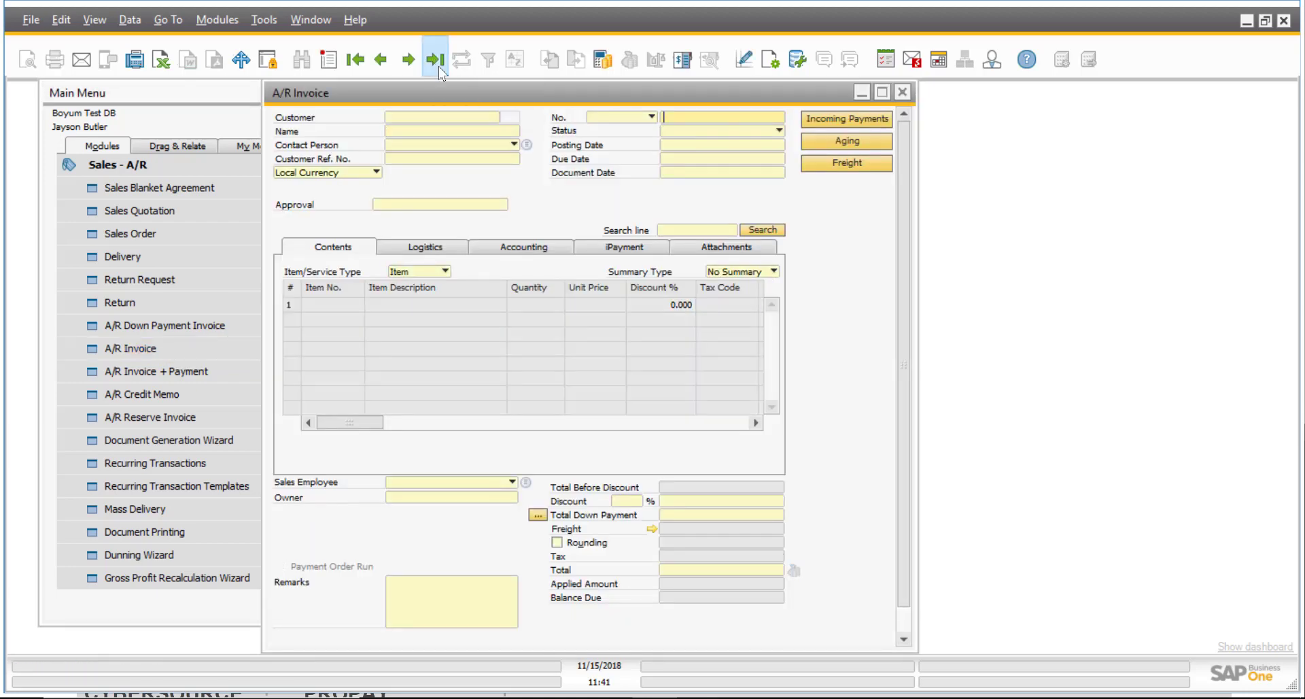
click(436, 61)
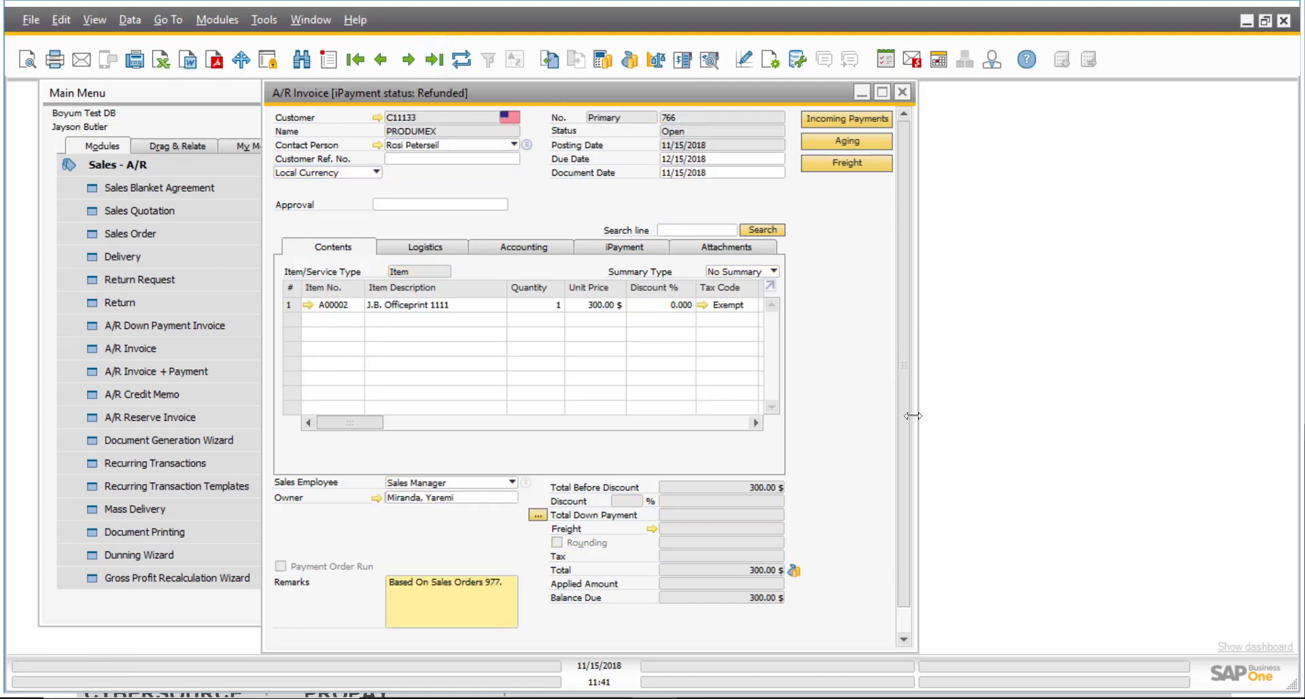
drag(912, 415, 1032, 415)
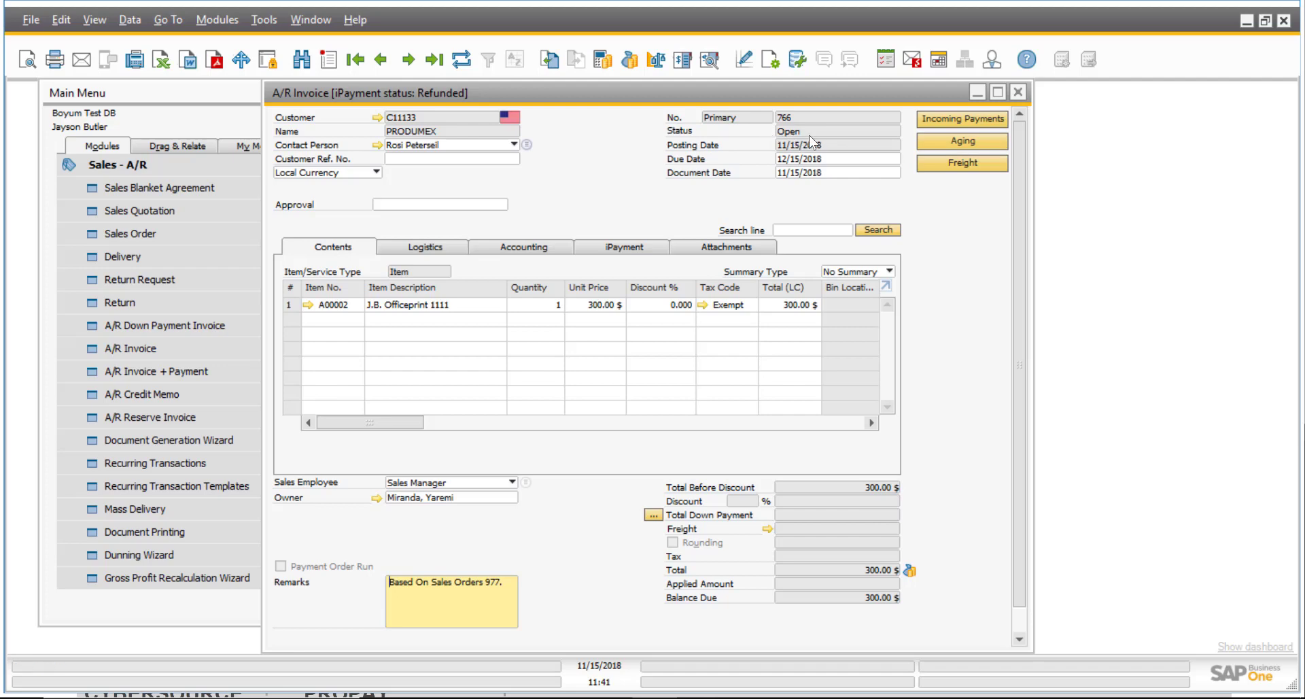
Create and copy a 'Pay now' link for invoice 766's 300.00 $ open balance.
right_click(587, 172)
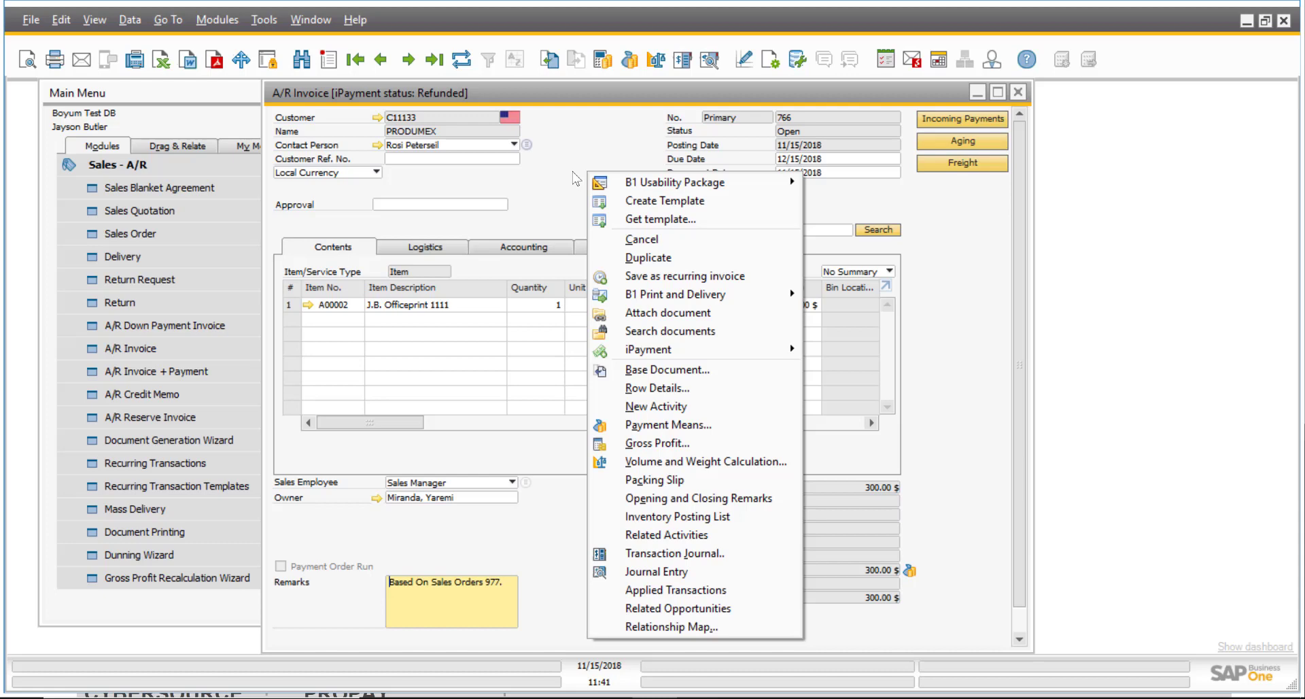
mouse_move(676, 350)
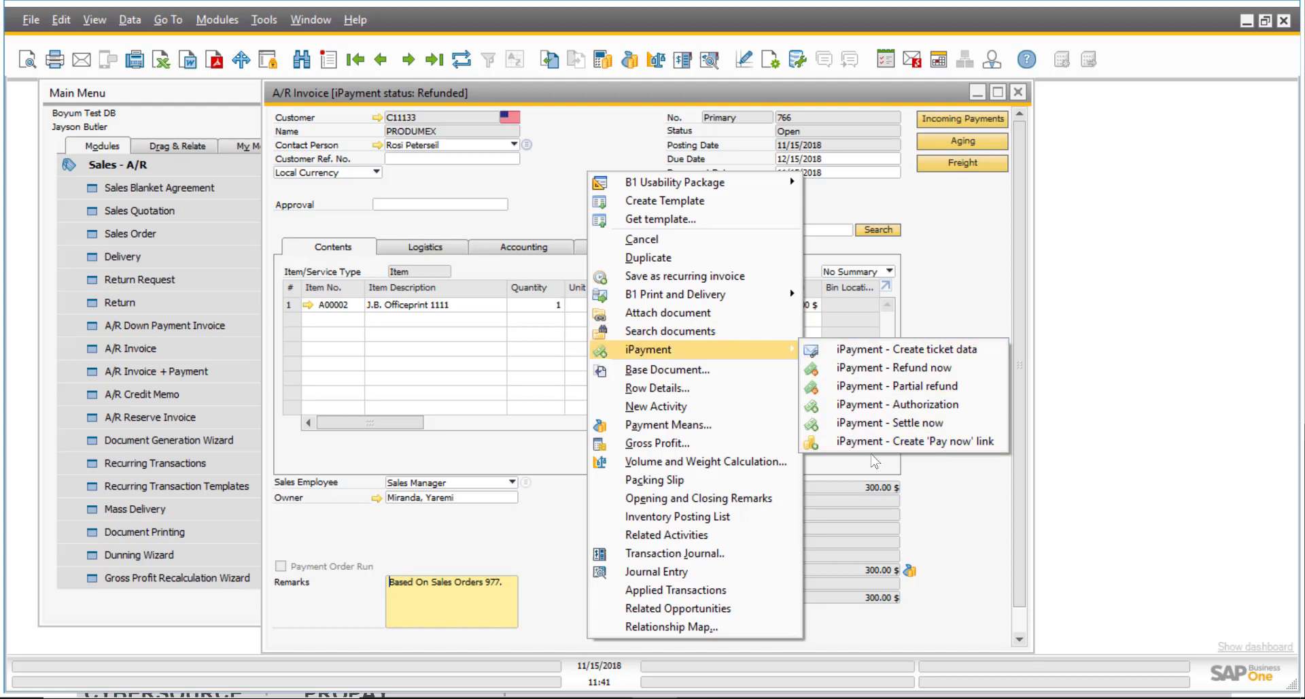
click(919, 443)
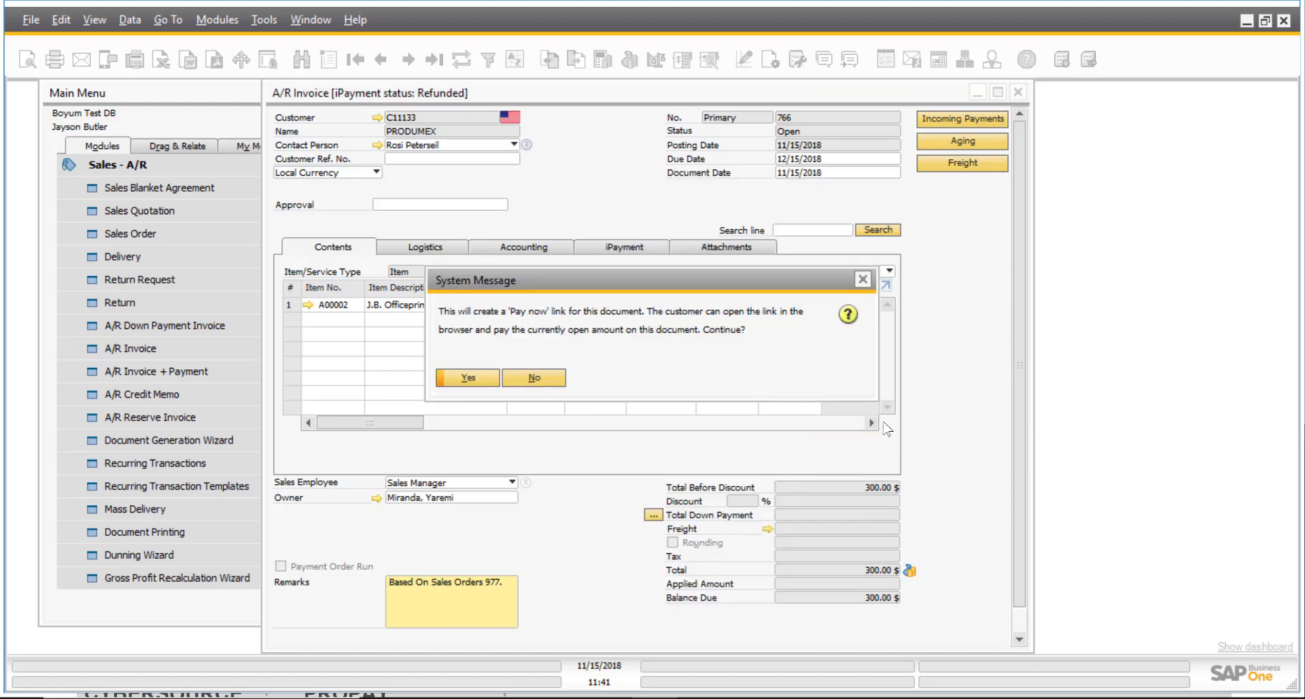
click(487, 380)
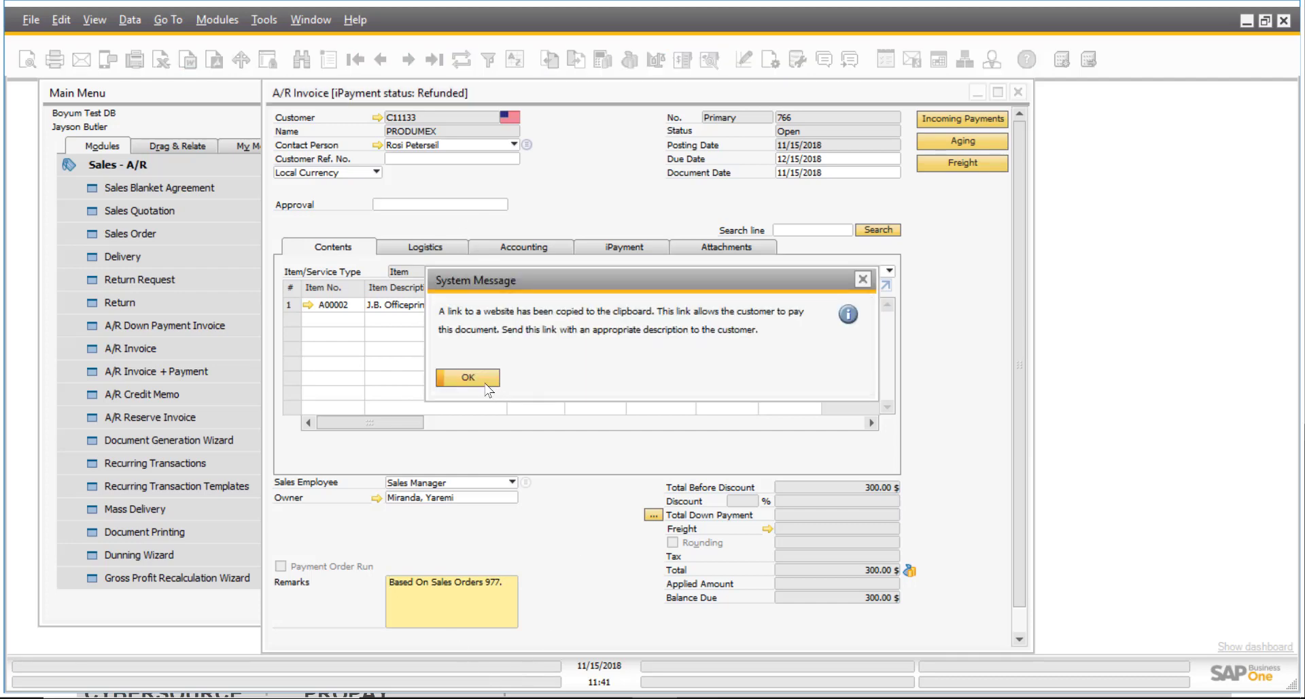
click(479, 379)
click(520, 698)
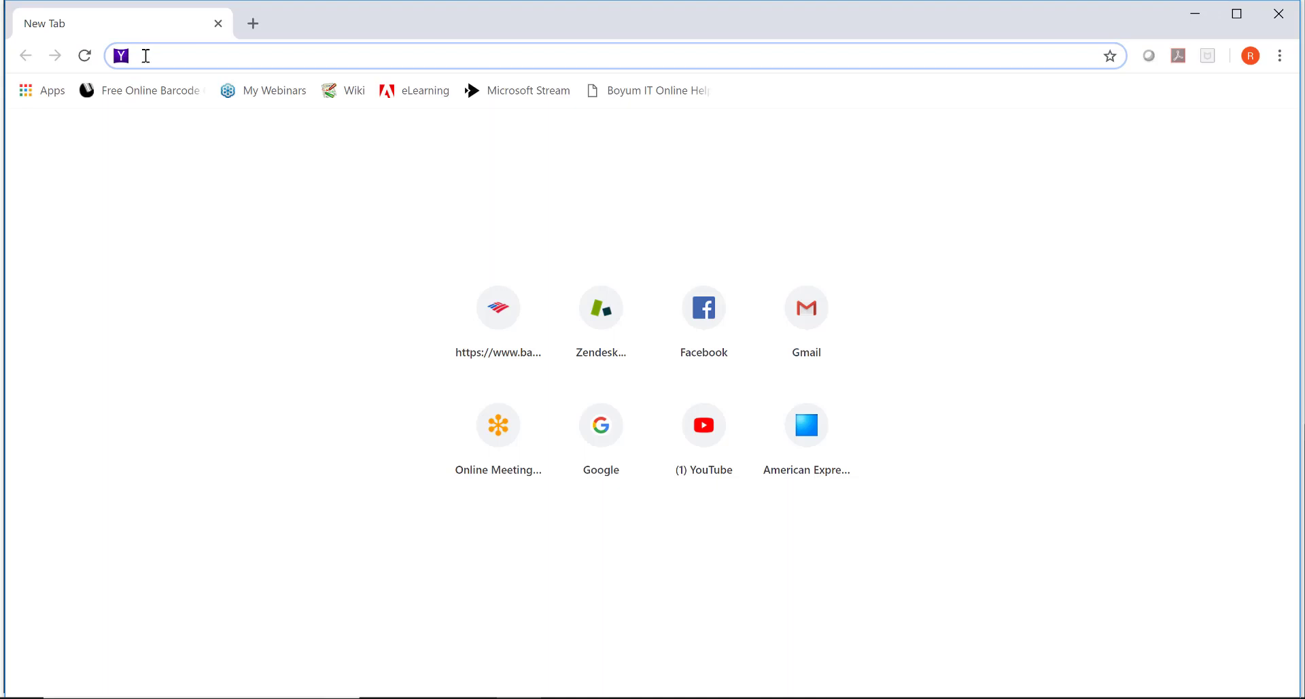
Paste the copied payment link into the browser address bar and open it.
right_click(148, 55)
click(201, 178)
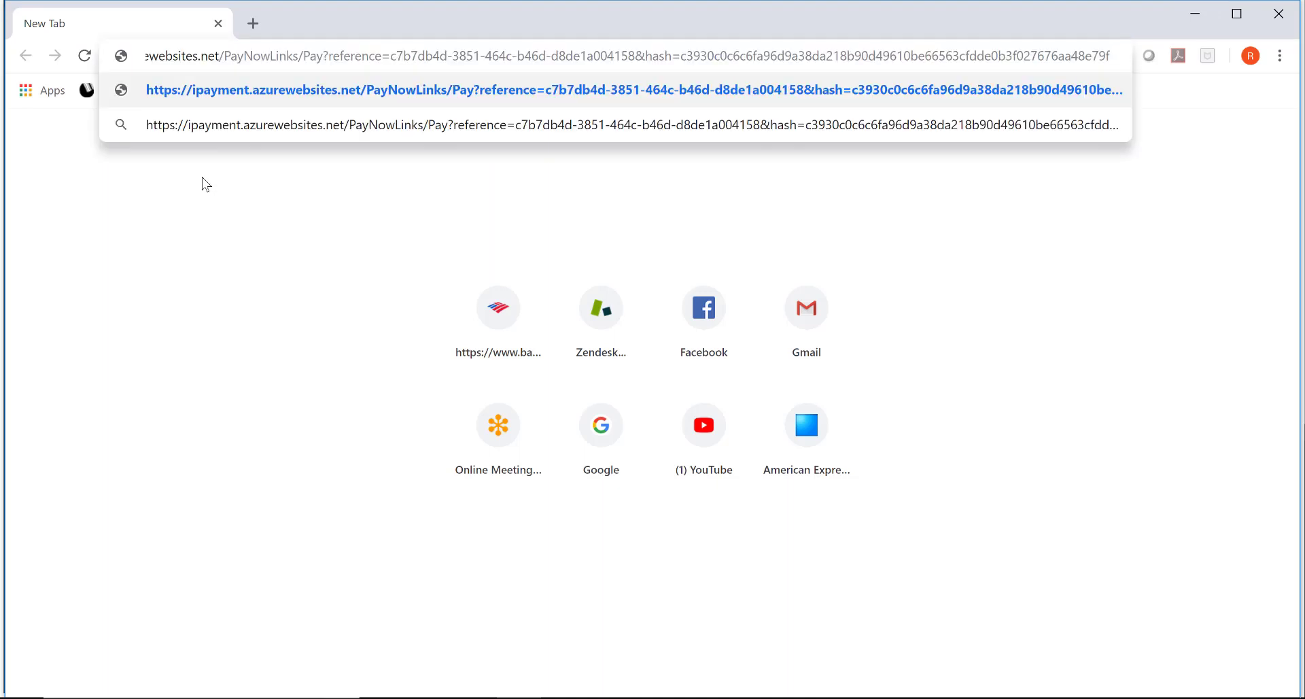
key(Return)
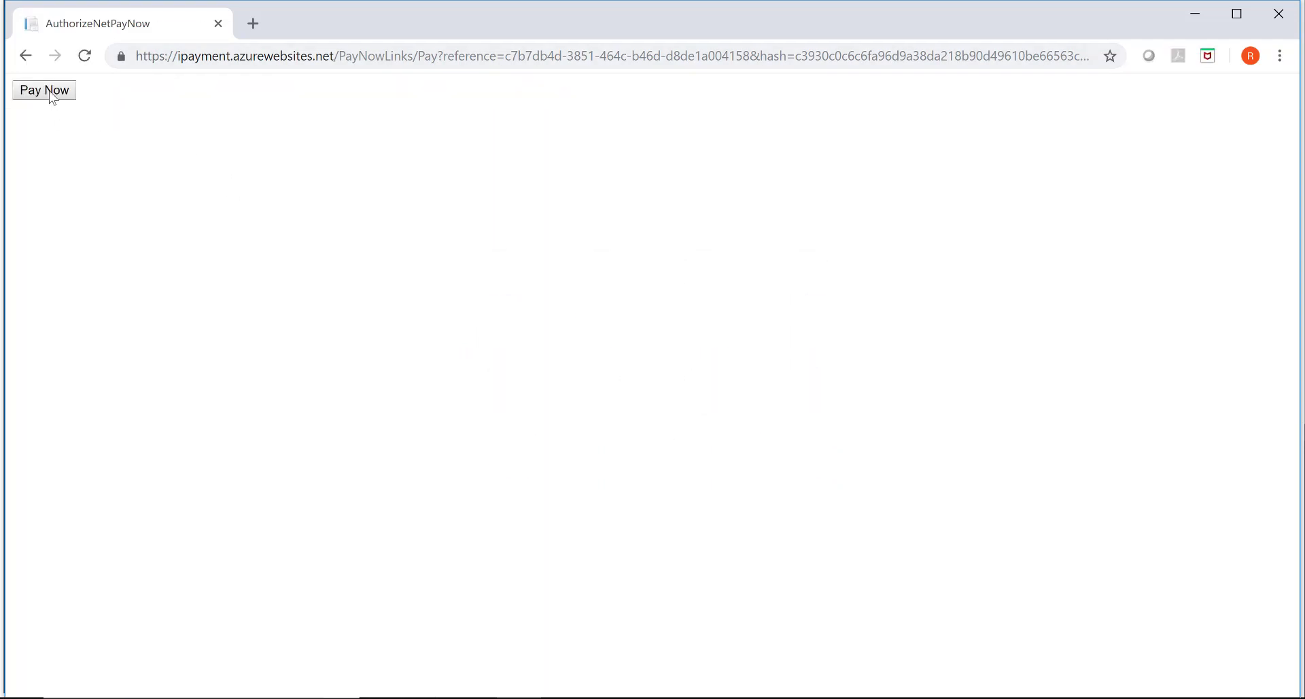
Start the $300.00 online payment, enter the test card number, then minimize the browser.
click(48, 92)
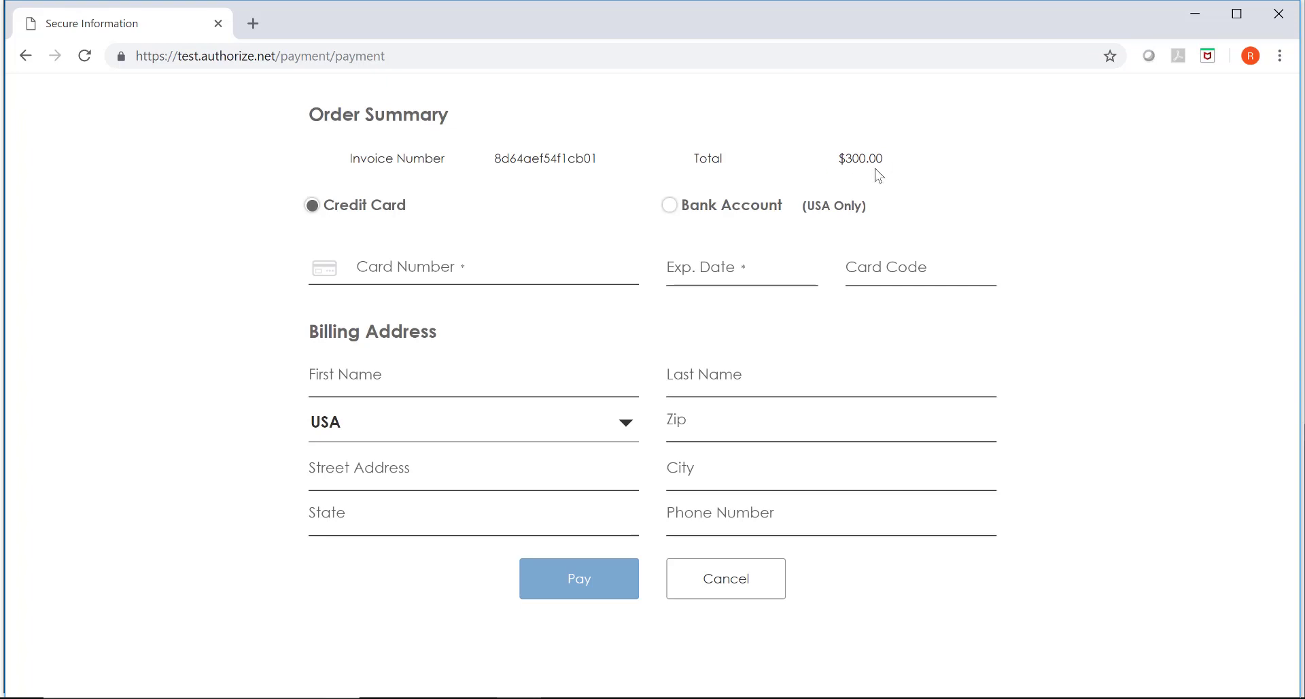
click(356, 268)
text(1234 5678 9012 3456)
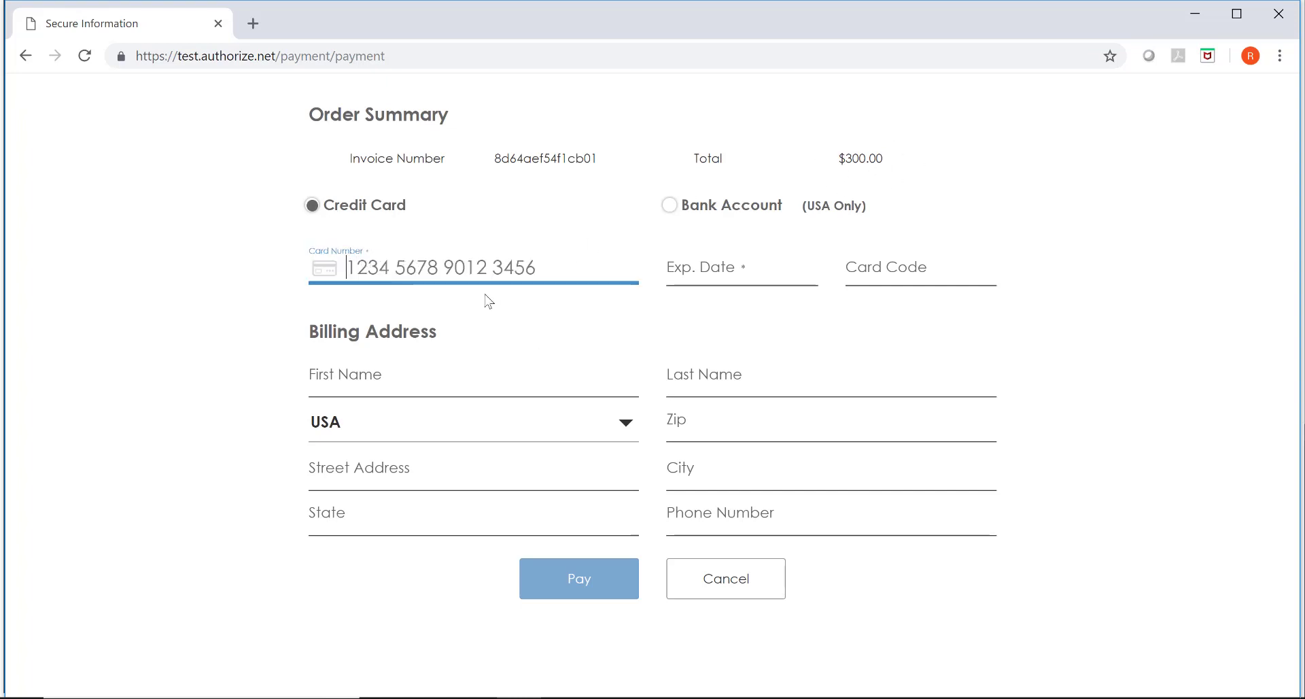
click(1197, 13)
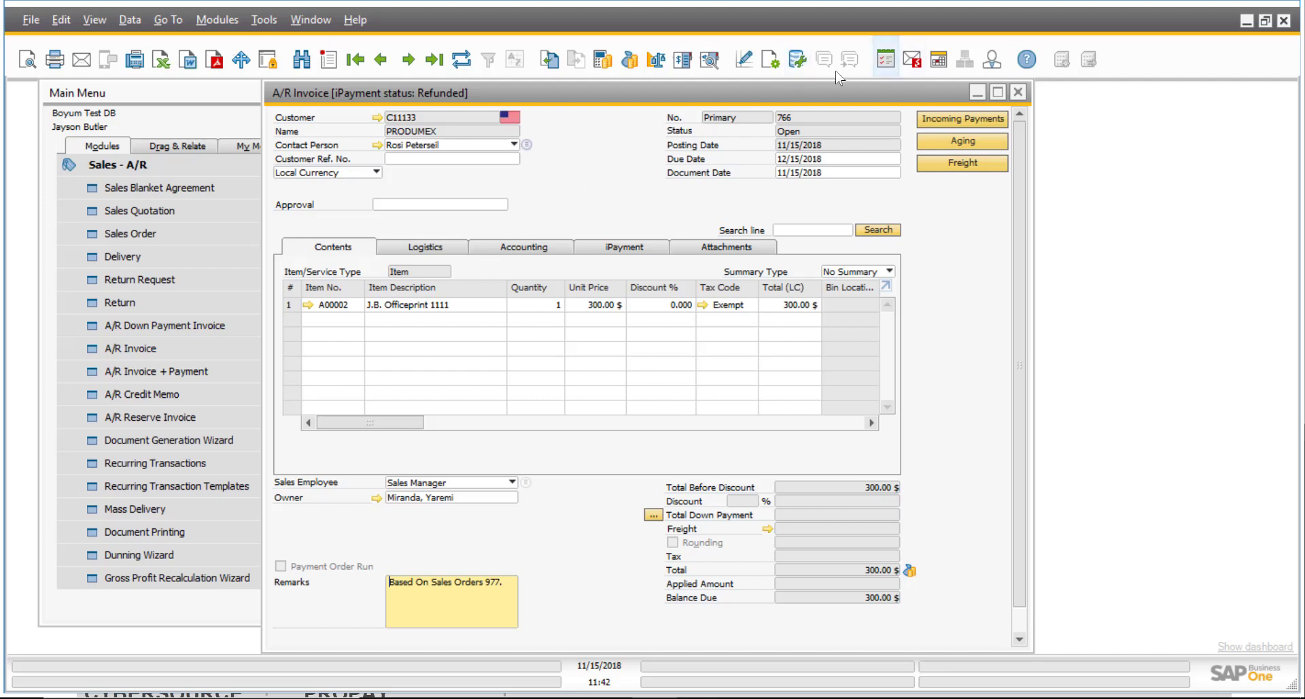
Open the Messages/Alerts inbox, view linked invoice 727, then close invoices 727 and 766.
click(915, 66)
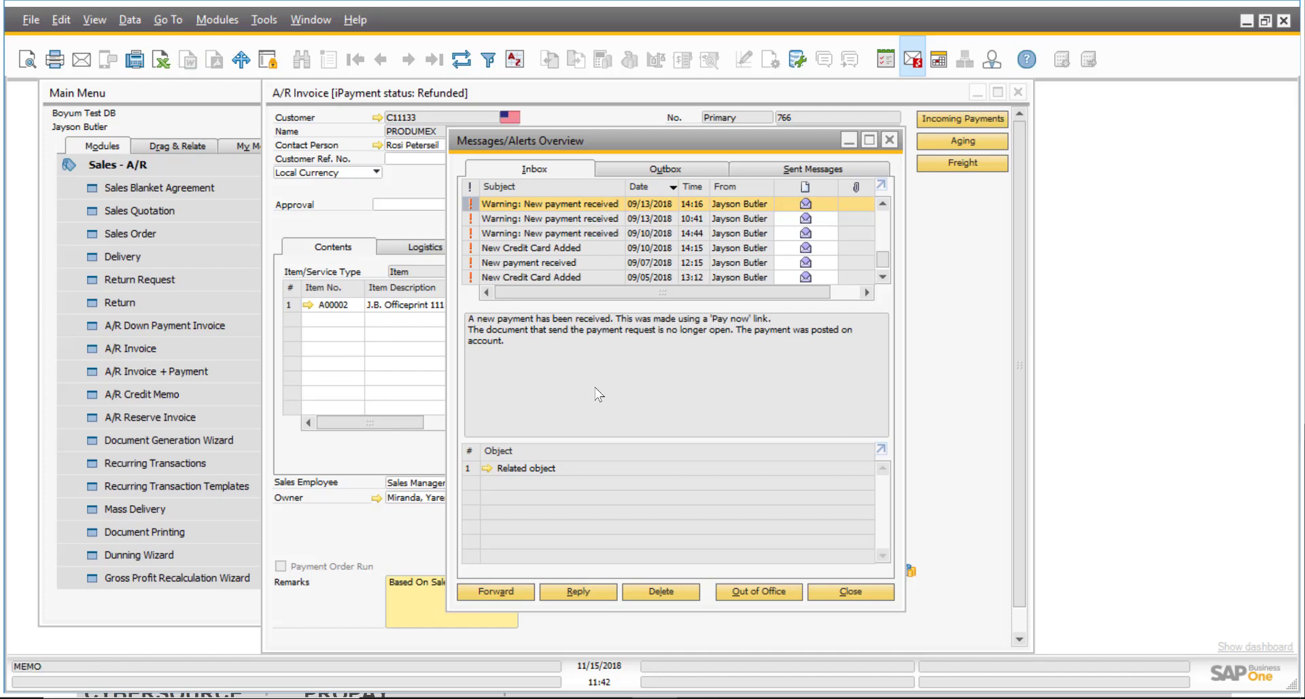
click(486, 468)
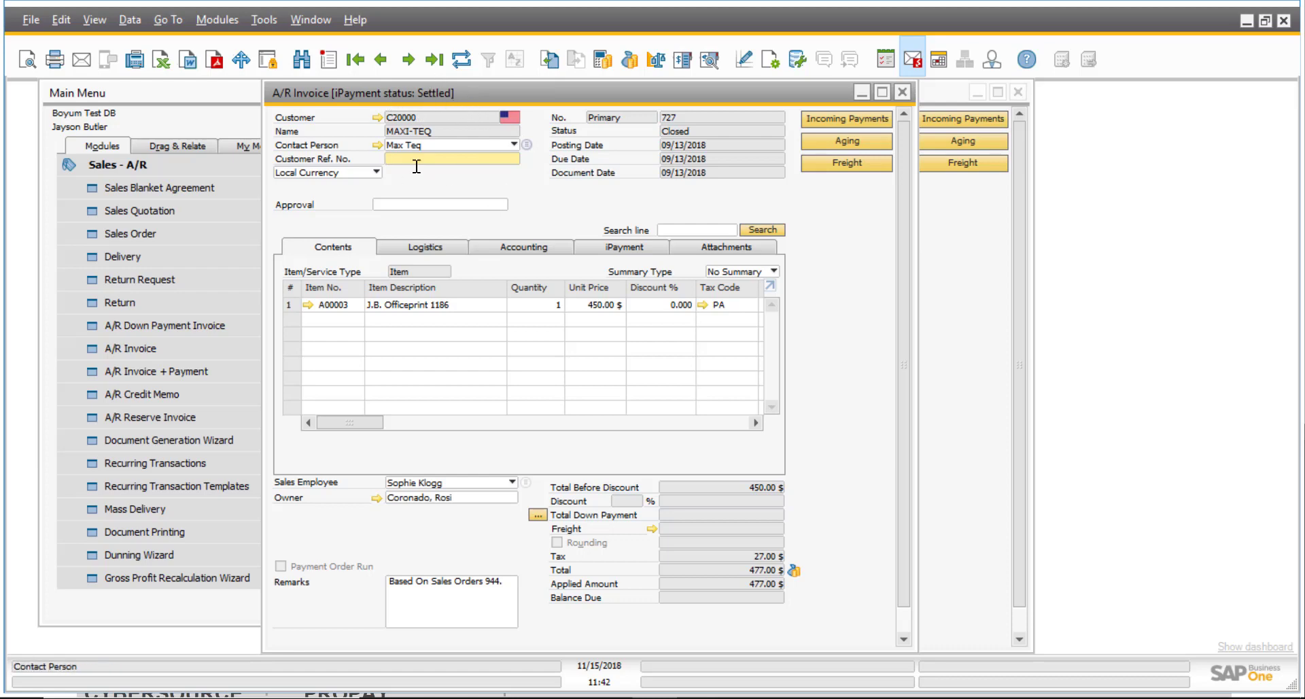
click(901, 93)
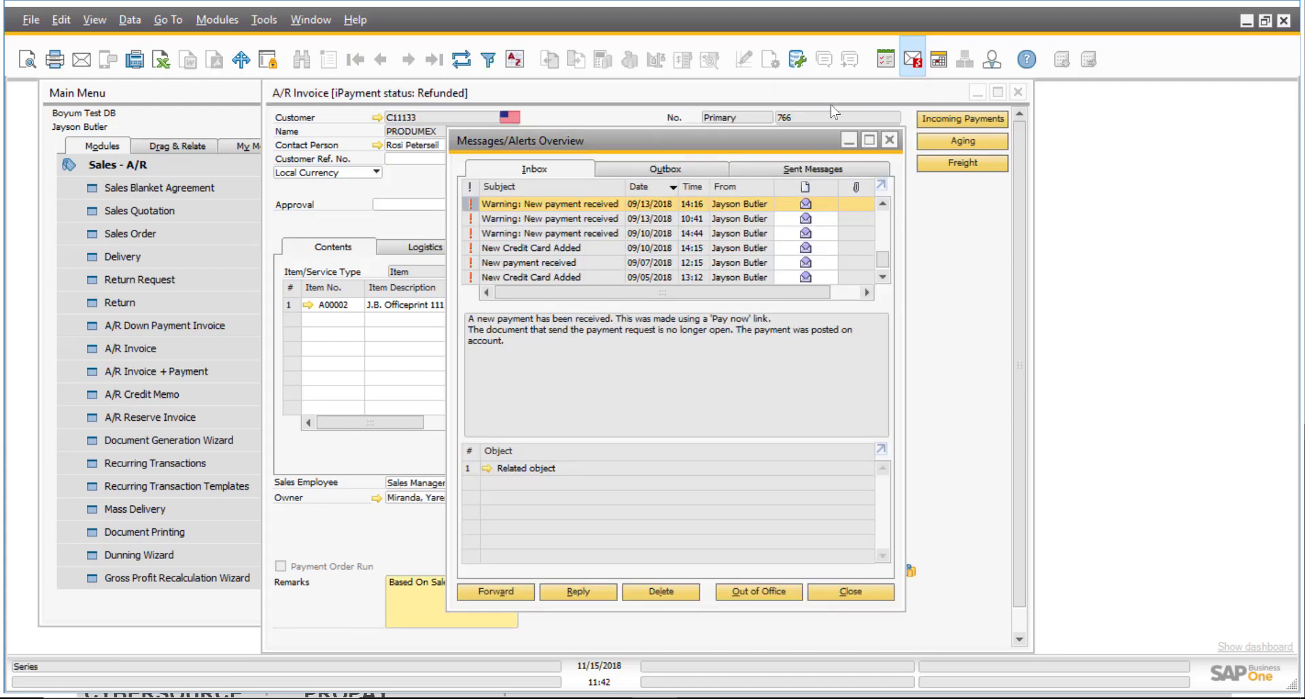
click(1017, 92)
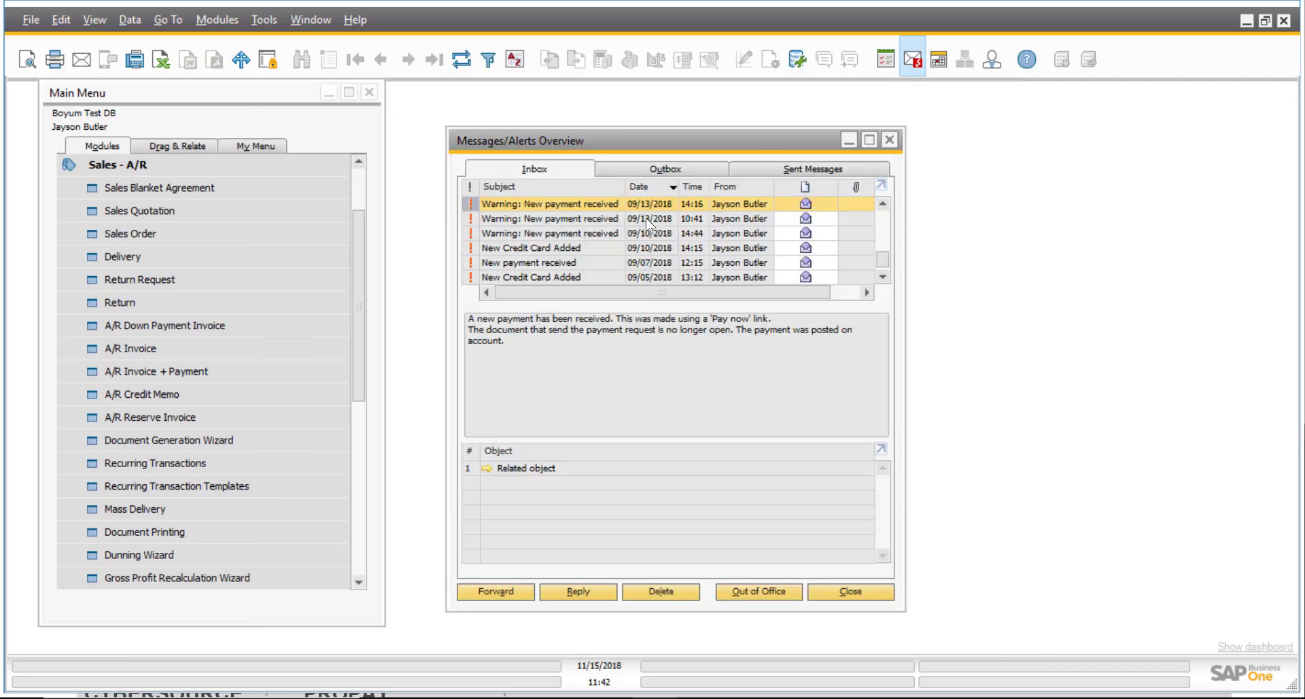
Read the New Credit Card Added message and close the alerts overview.
drag(659, 141, 659, 123)
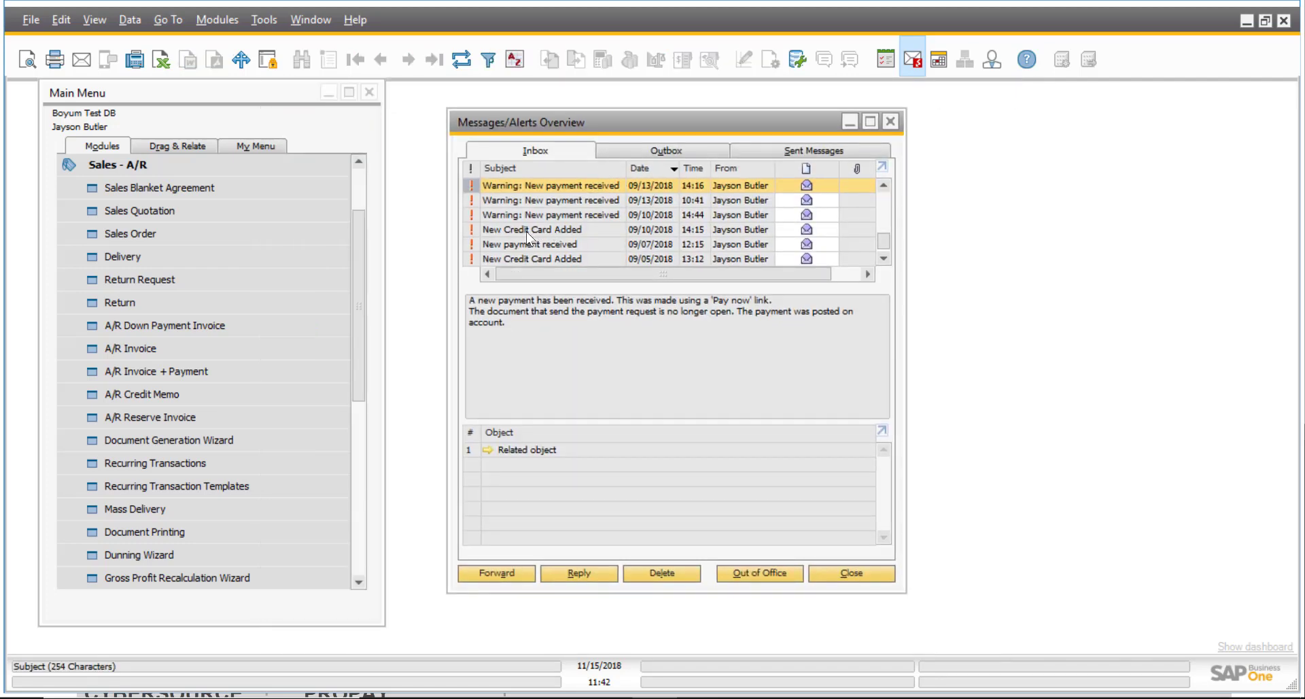
click(526, 231)
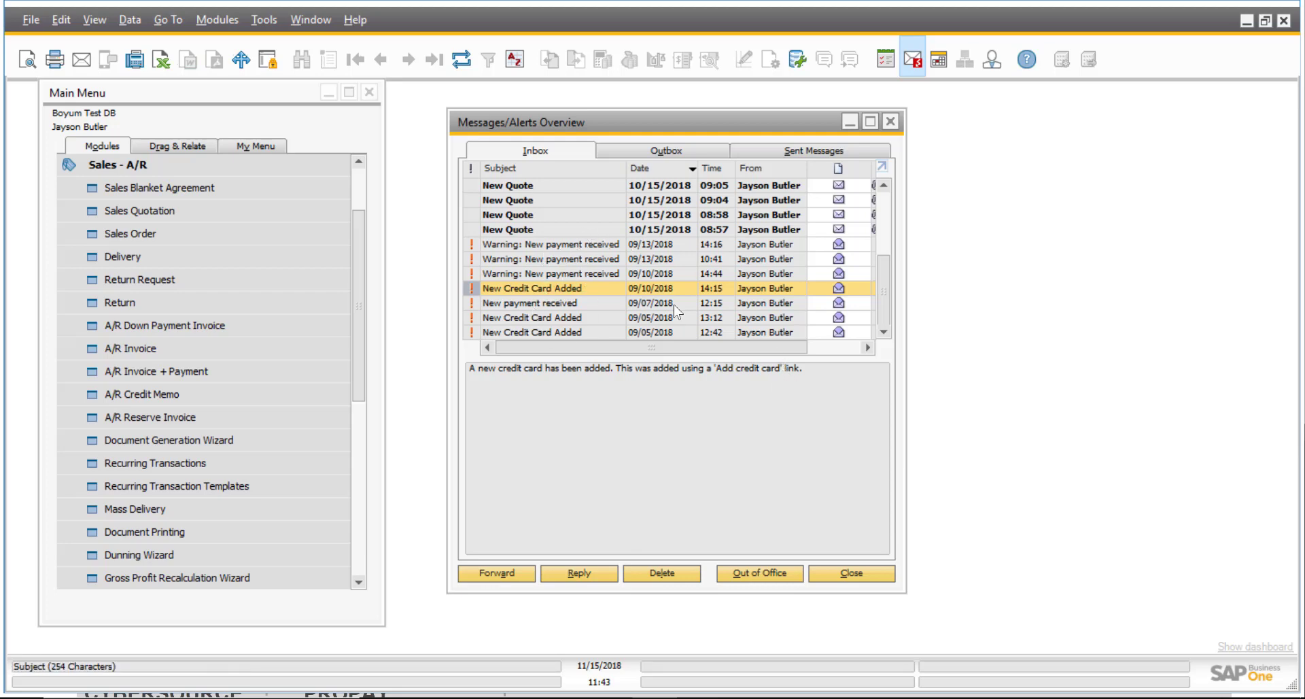
click(891, 122)
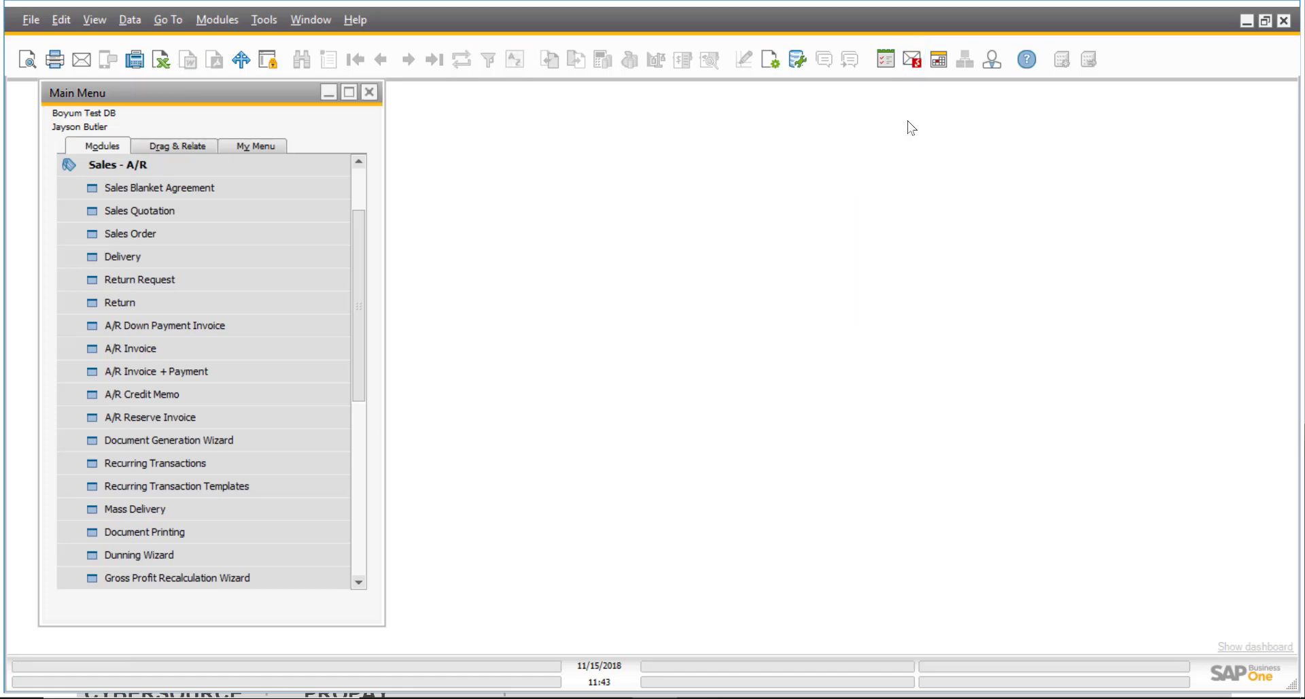
View the Settlement and refund tab of B1 iPayment Configuration, then cancel without changes.
click(124, 163)
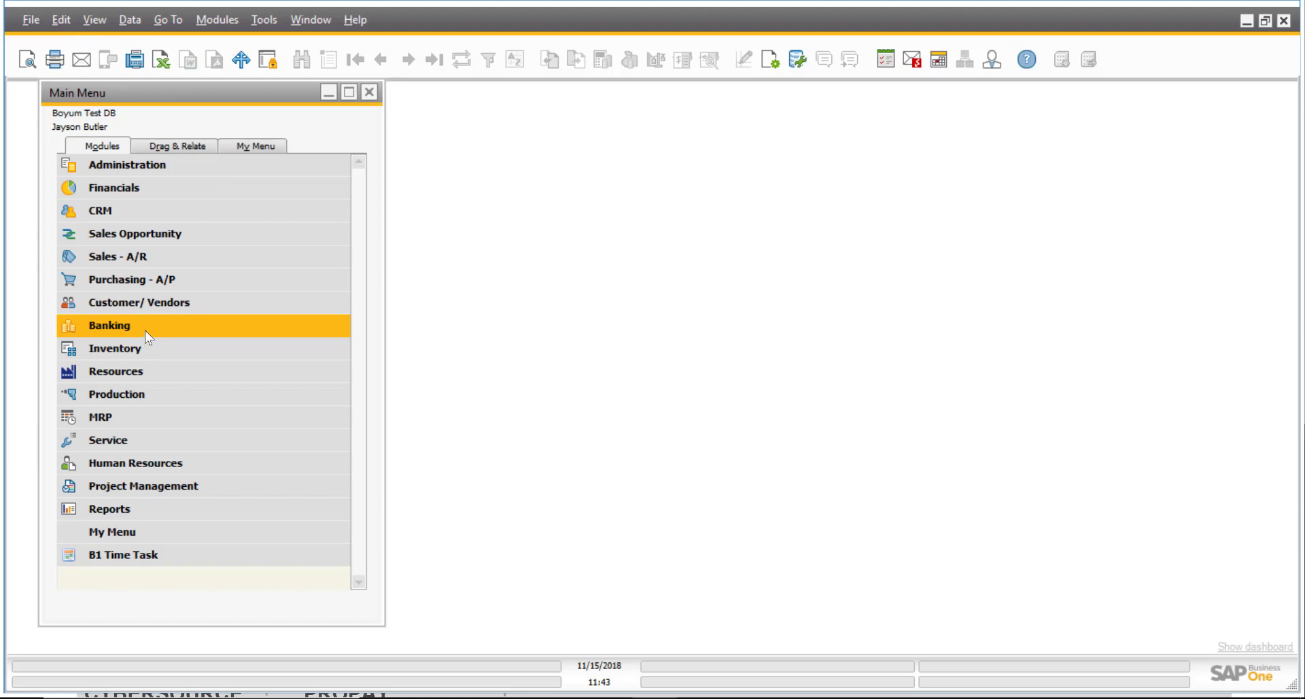
click(189, 164)
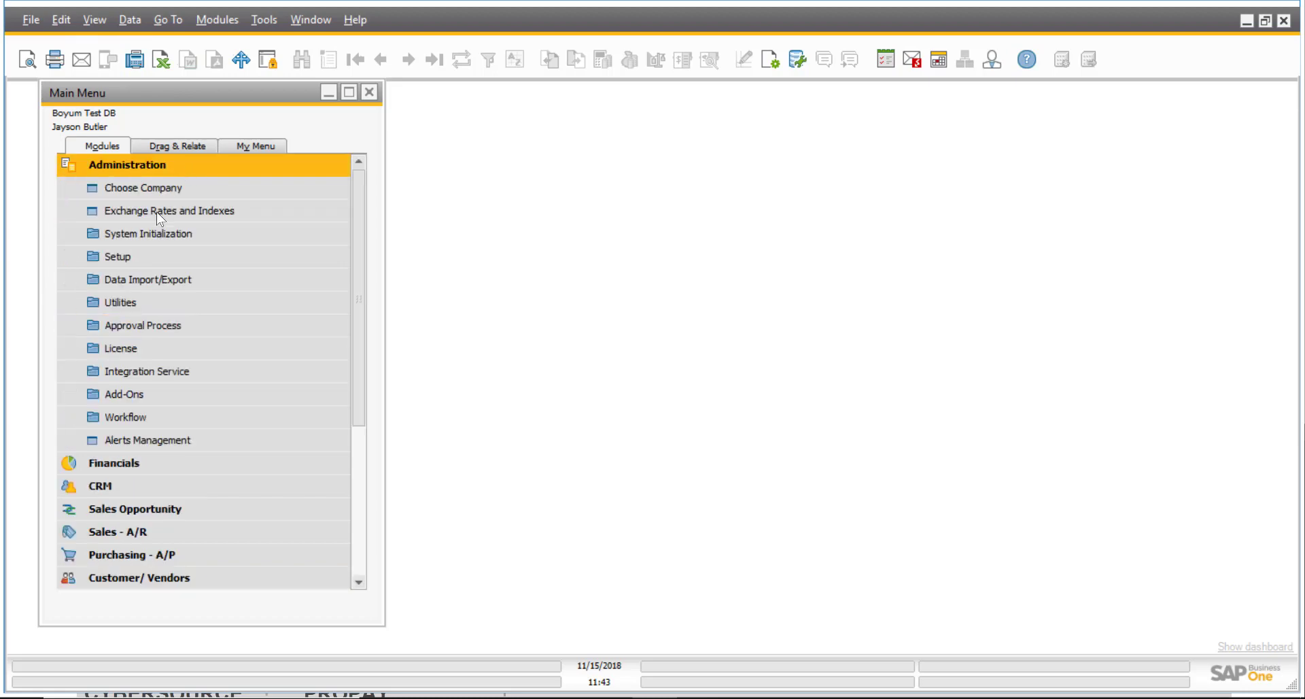
click(176, 393)
click(206, 509)
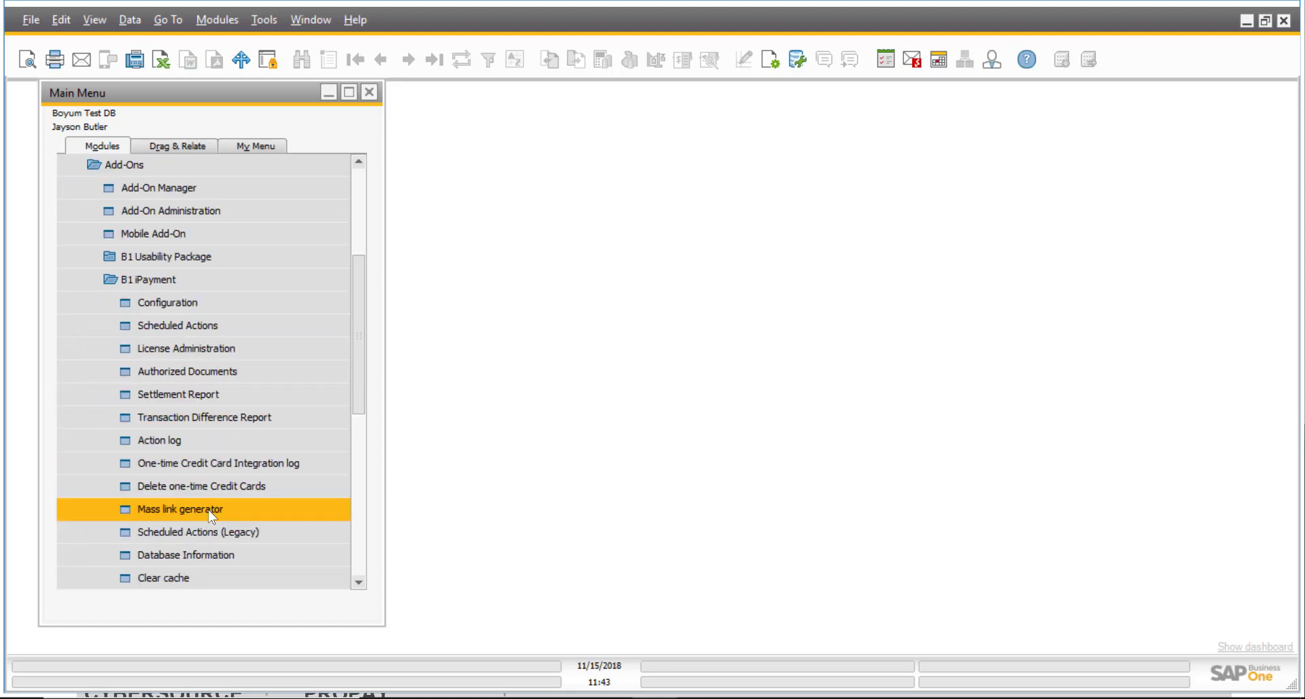
click(234, 299)
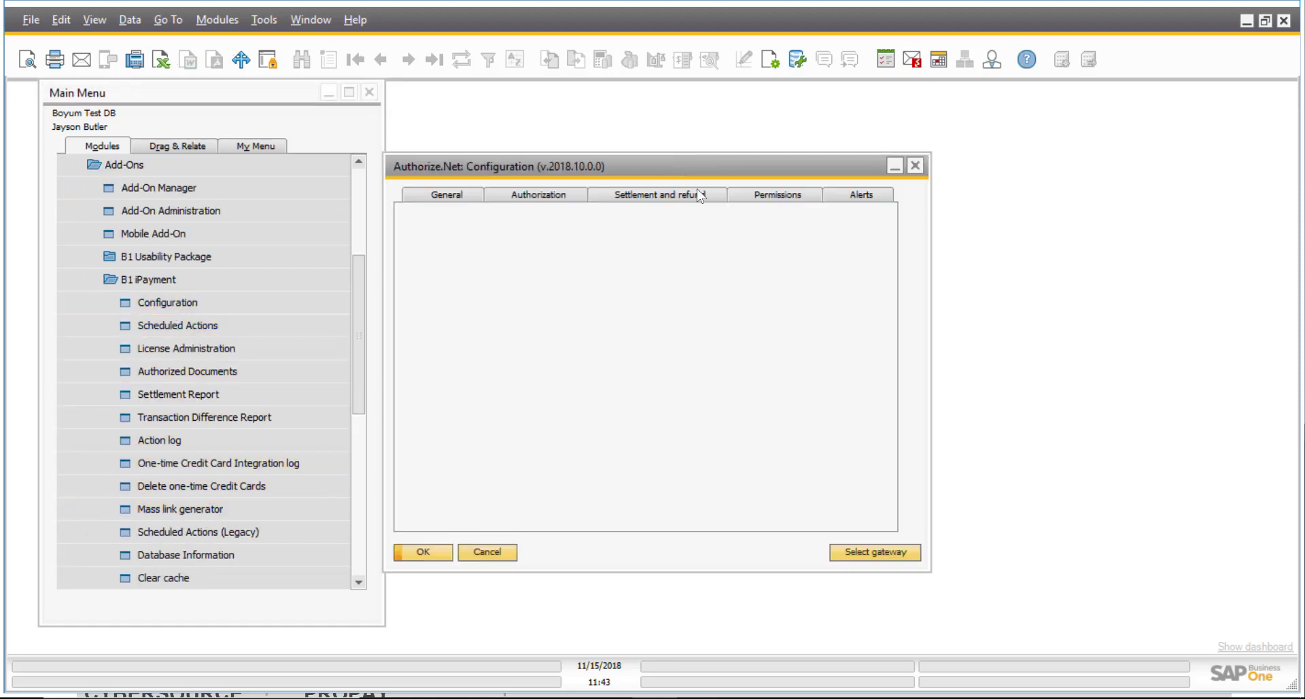
click(707, 199)
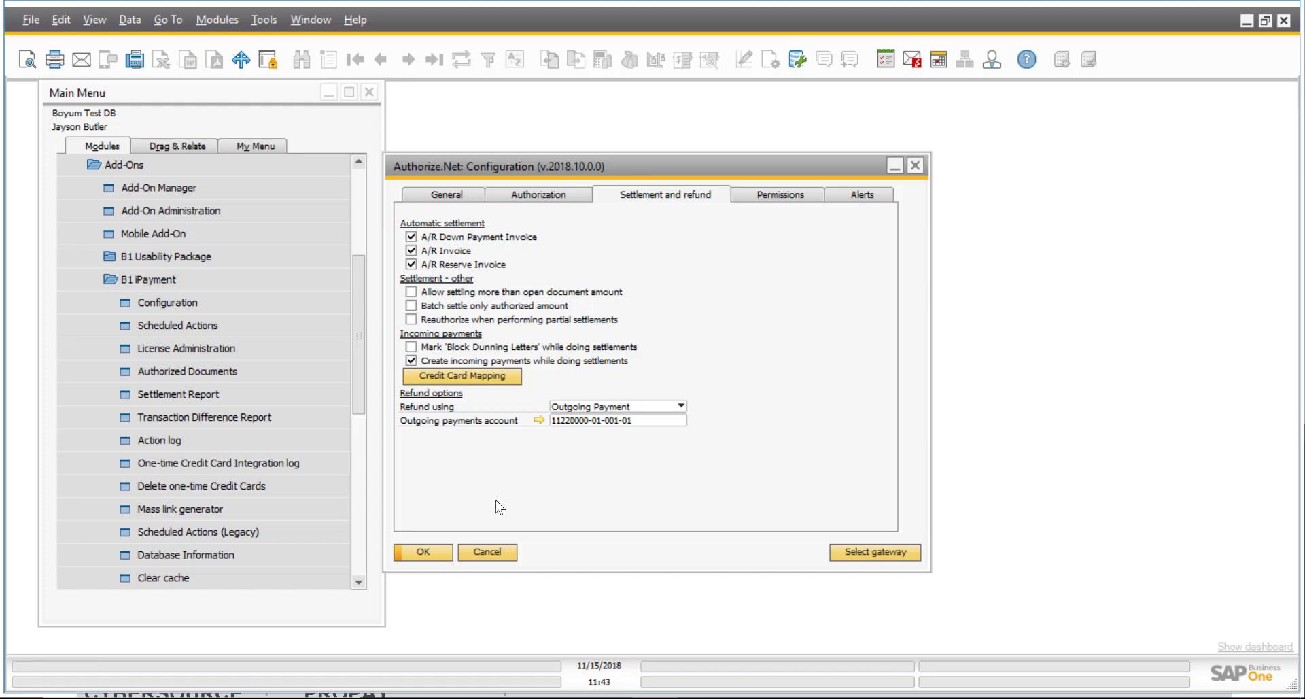
click(495, 552)
scroll(357, 272, up, 1)
scroll(358, 269, up, 5)
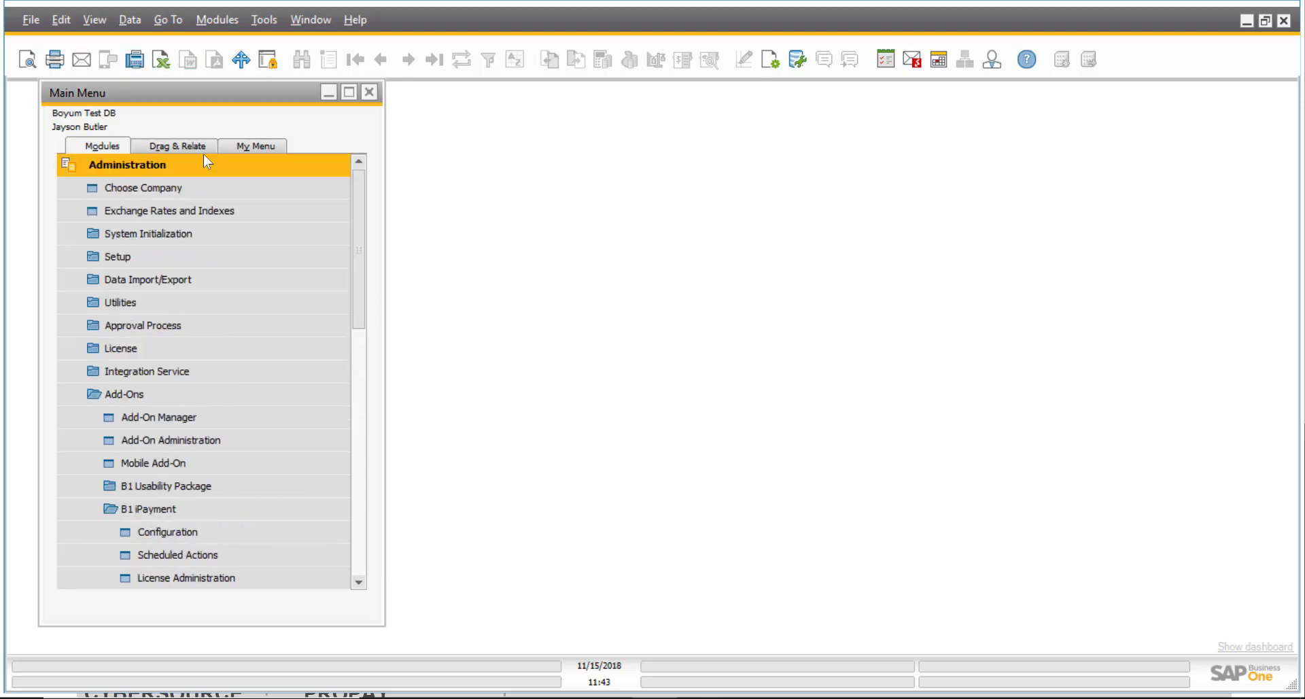
Run Batch Settlement for document type A/R Invoice, listing invoices 766, 656 and 762.
click(153, 164)
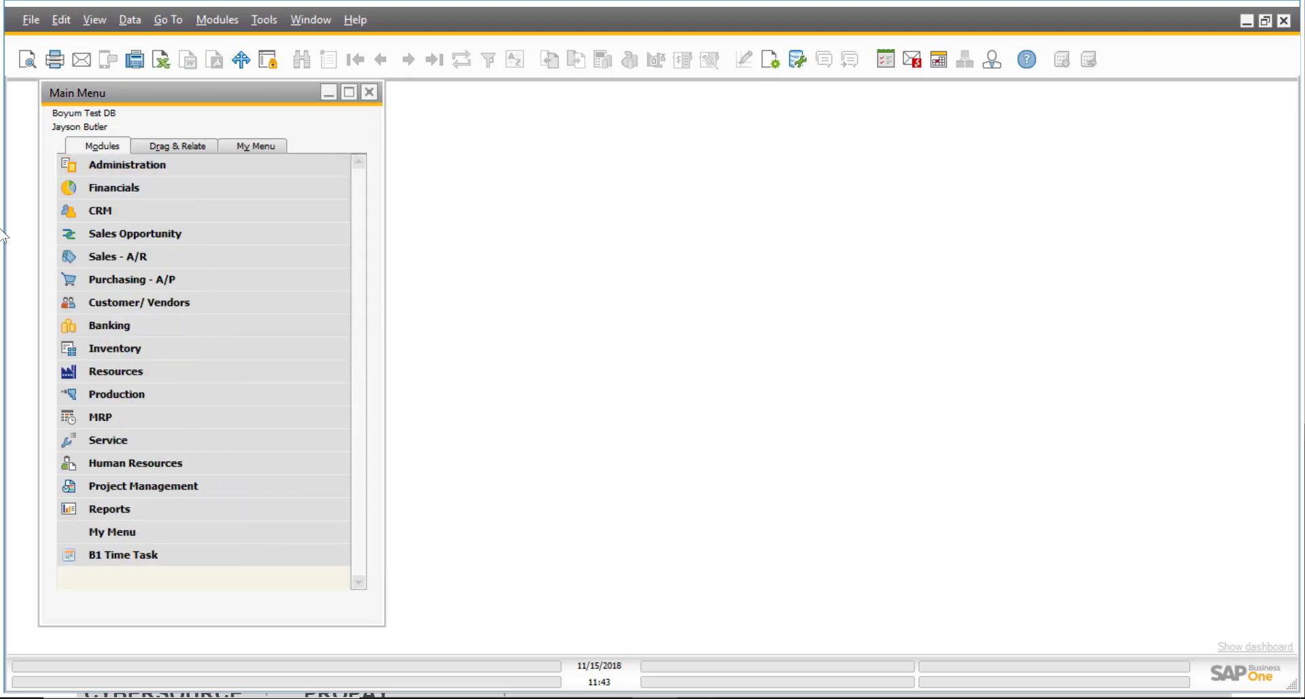
click(190, 320)
scroll(242, 471, down, 2)
click(186, 534)
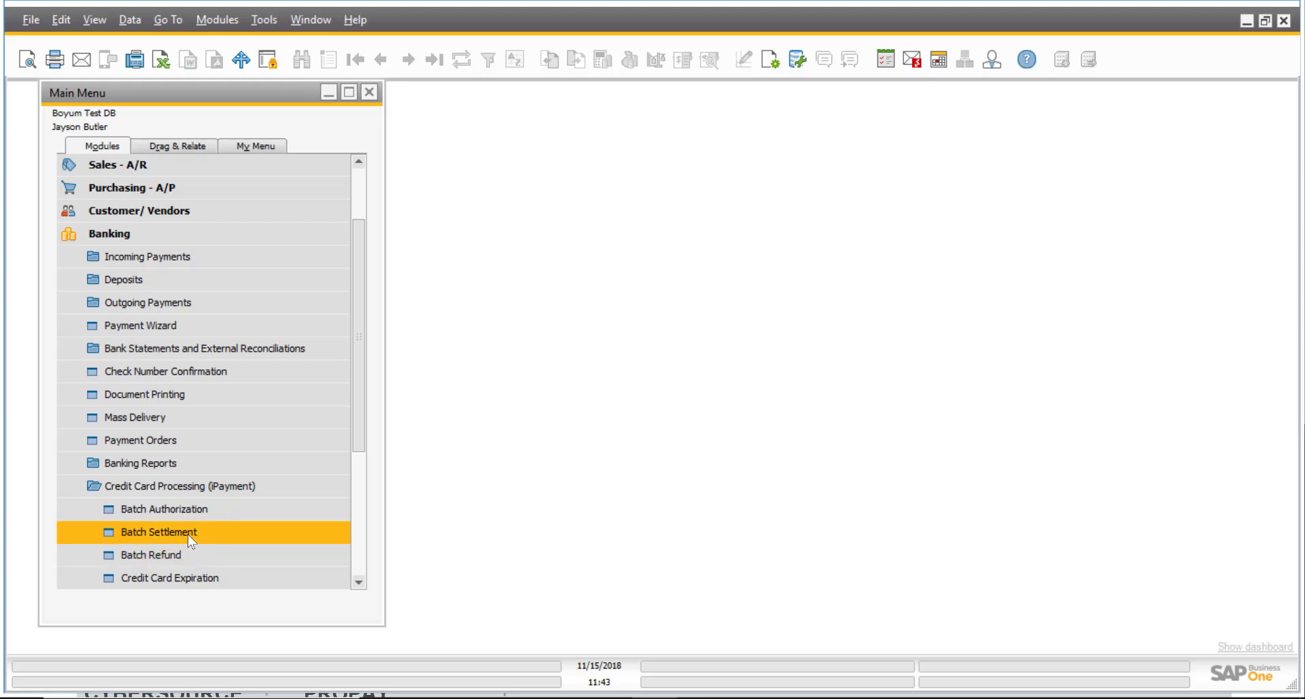
click(187, 537)
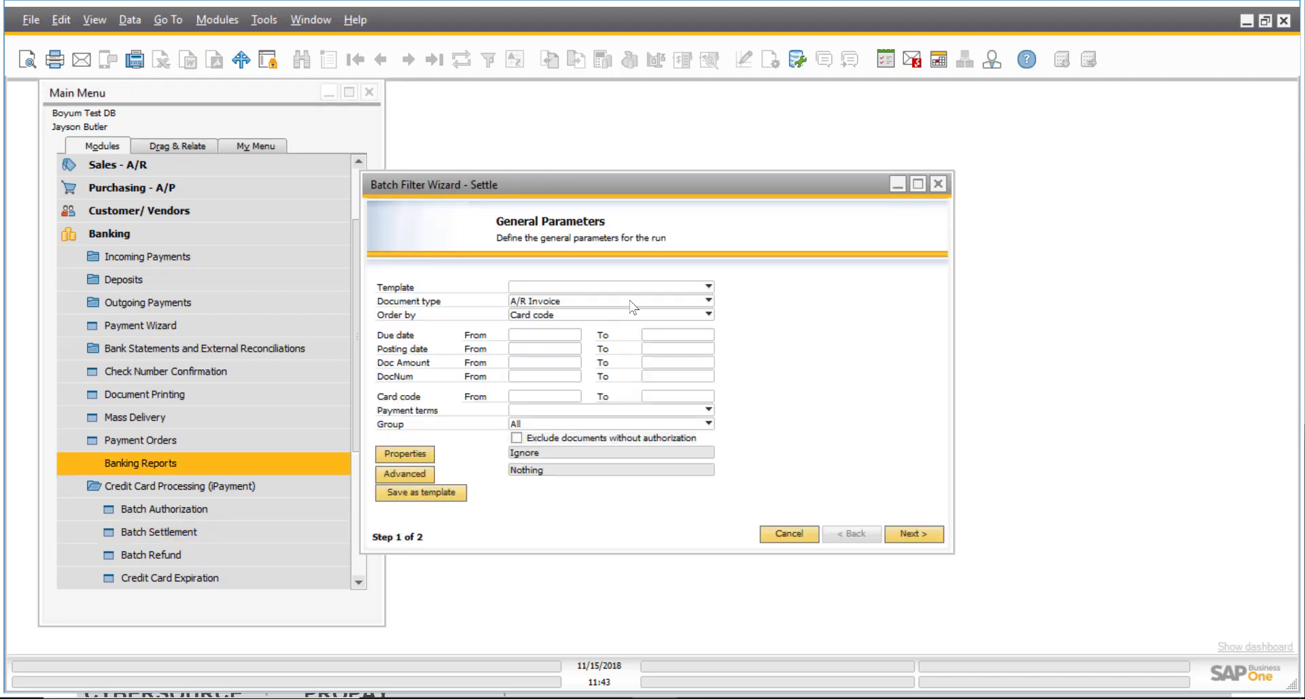
click(707, 302)
click(560, 330)
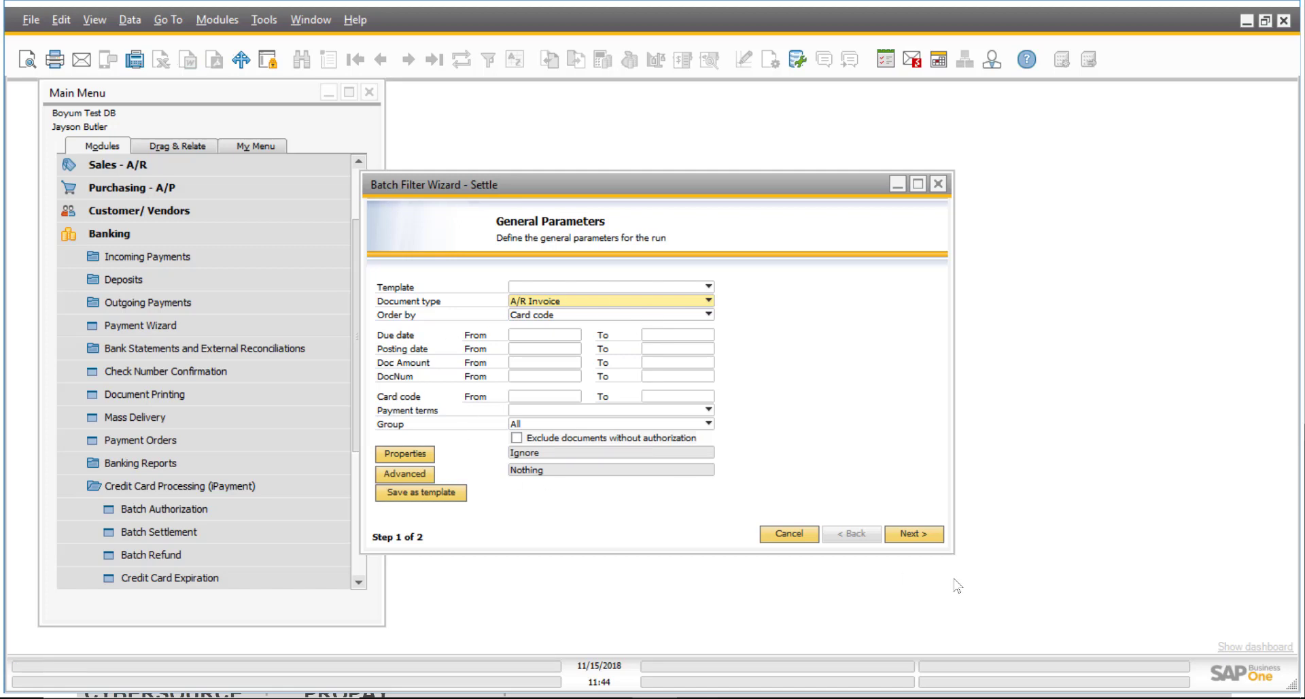
click(923, 531)
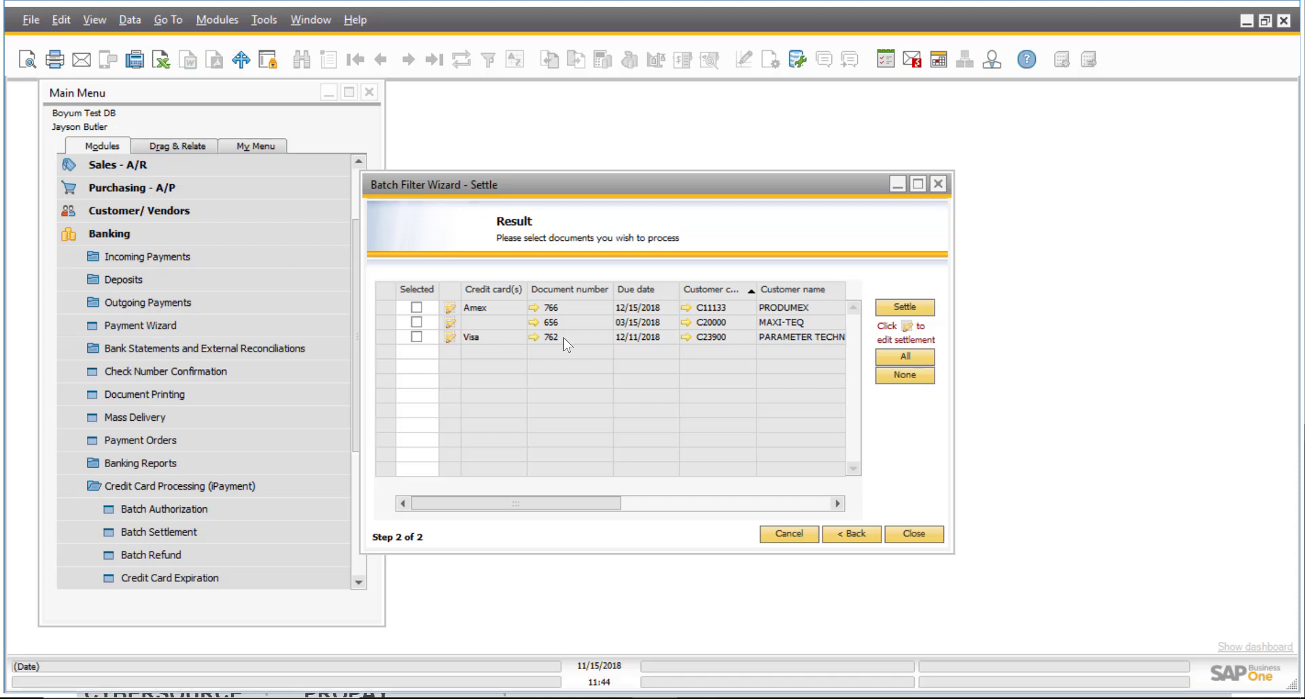
Inspect invoice 766's settlement details, Amex card and 300.00 amount, and cancel unchanged.
click(449, 309)
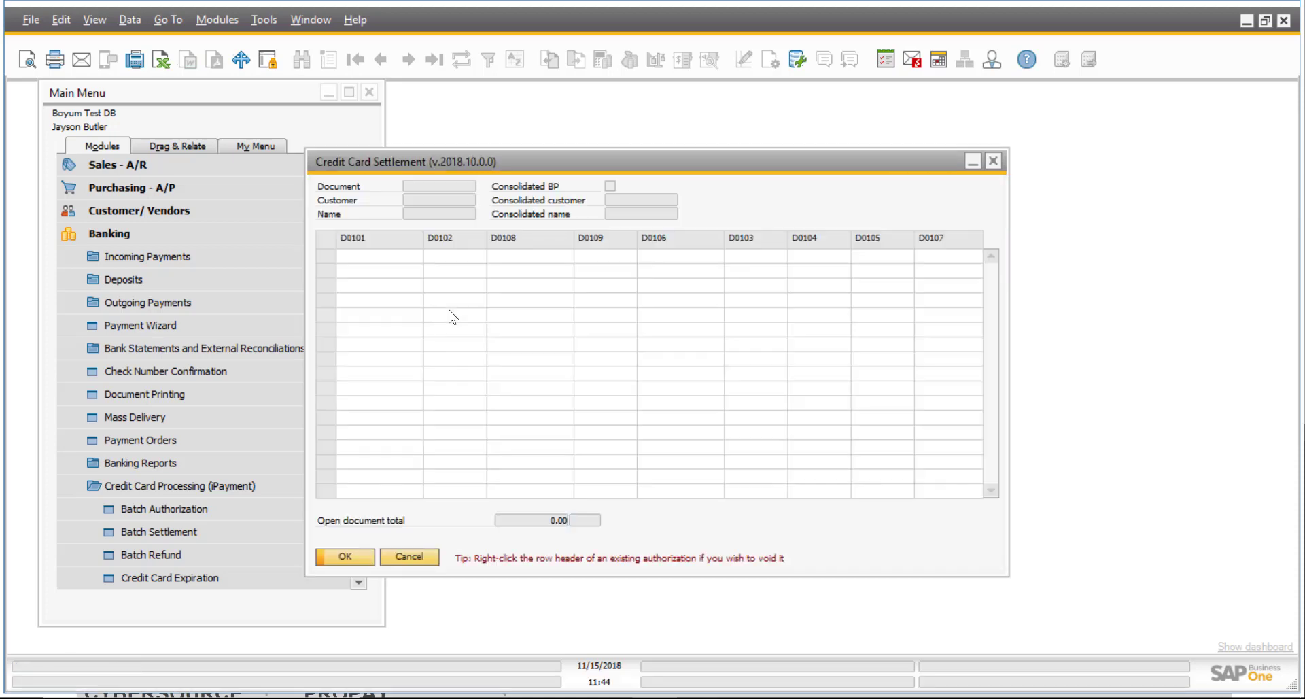
click(484, 255)
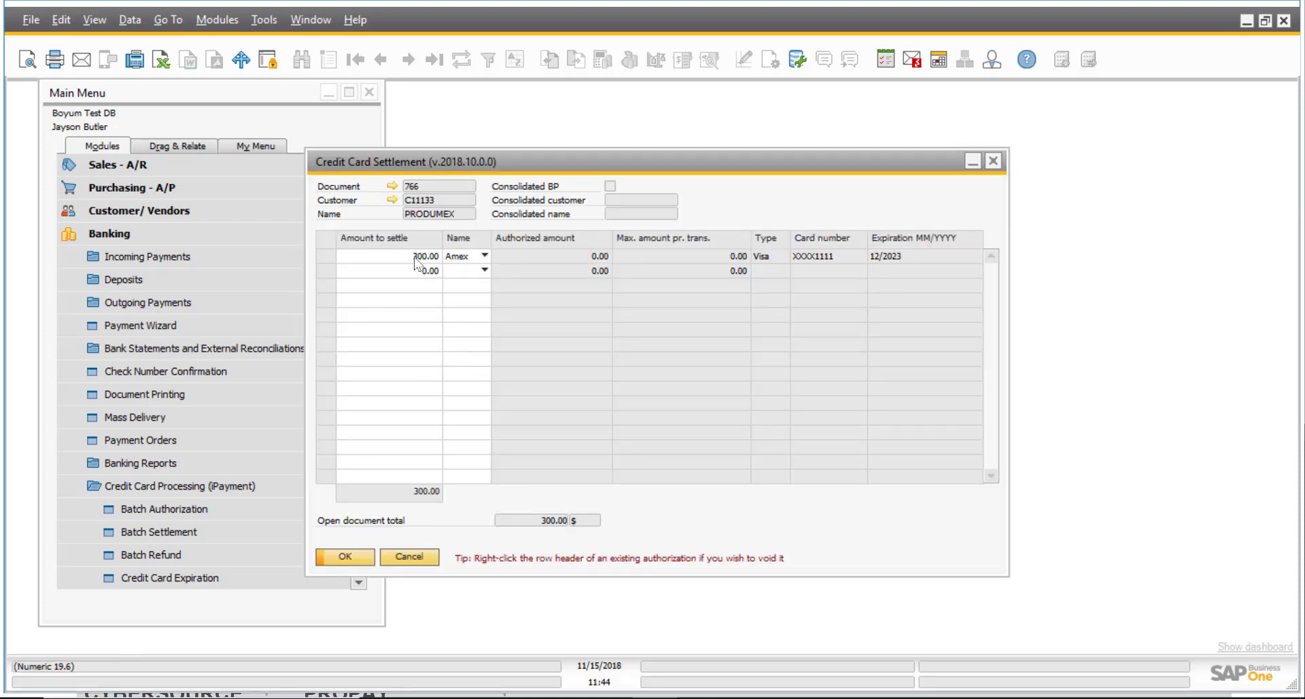
click(483, 262)
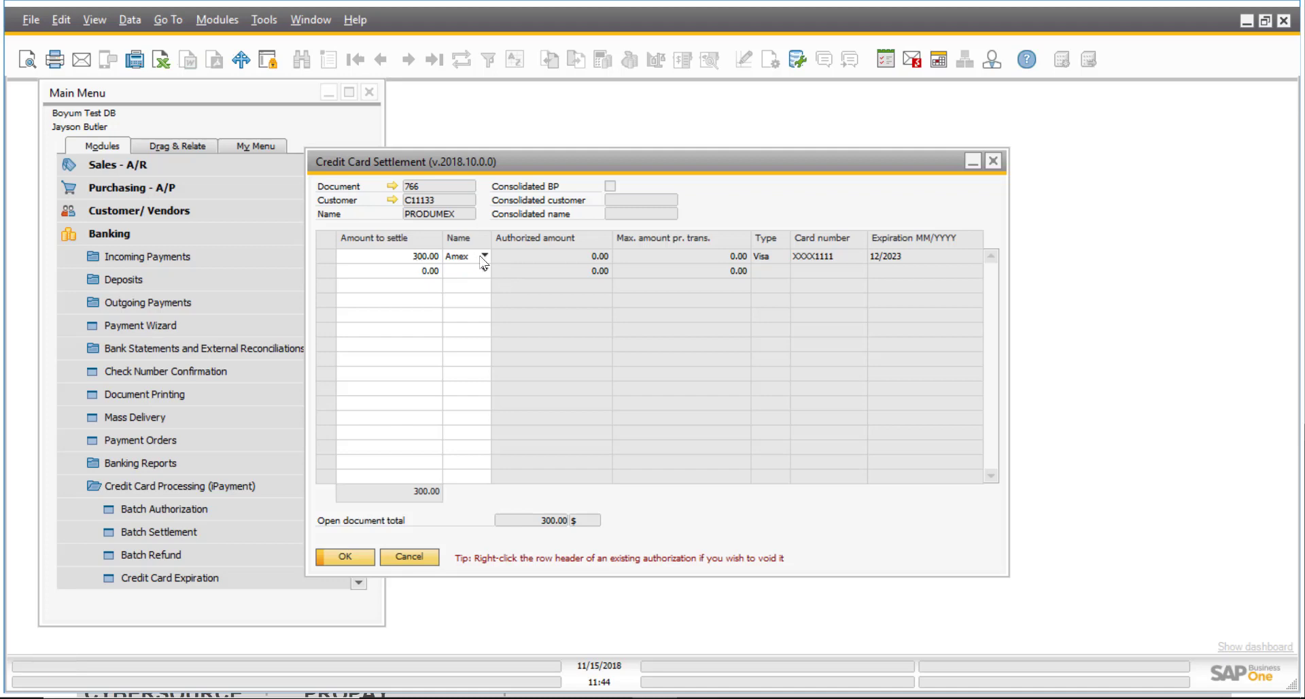
click(416, 257)
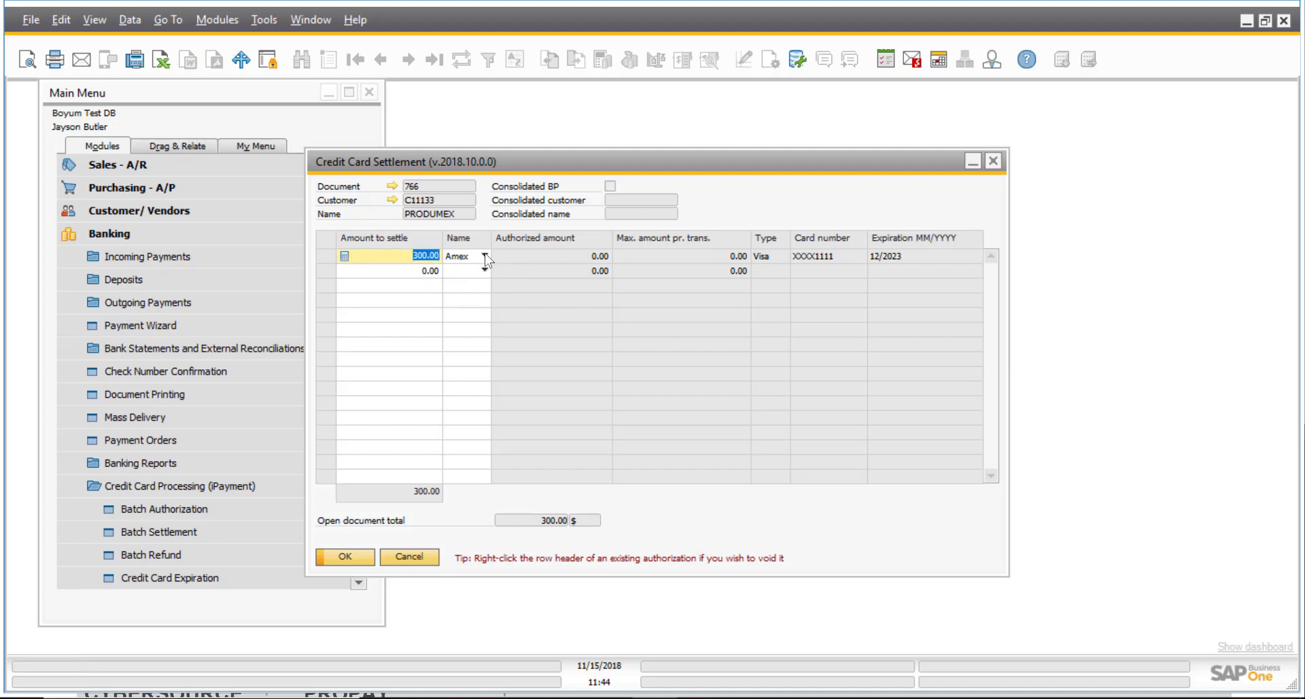
click(485, 270)
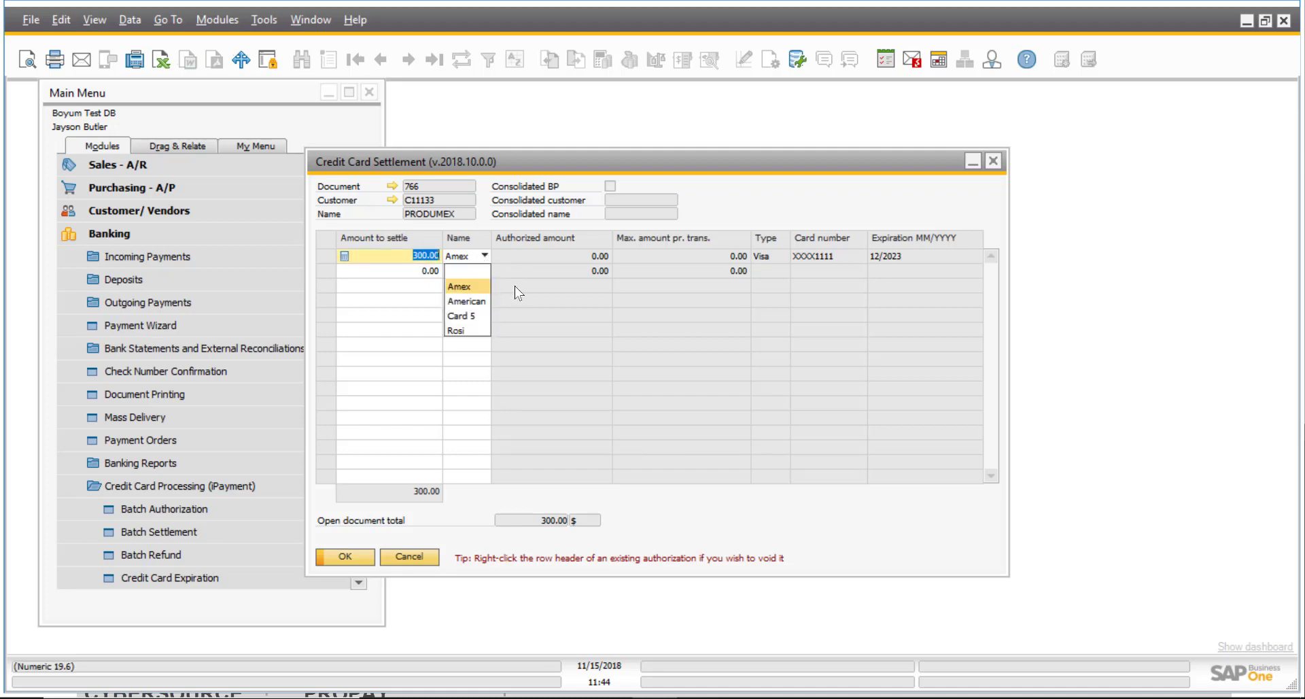
click(545, 317)
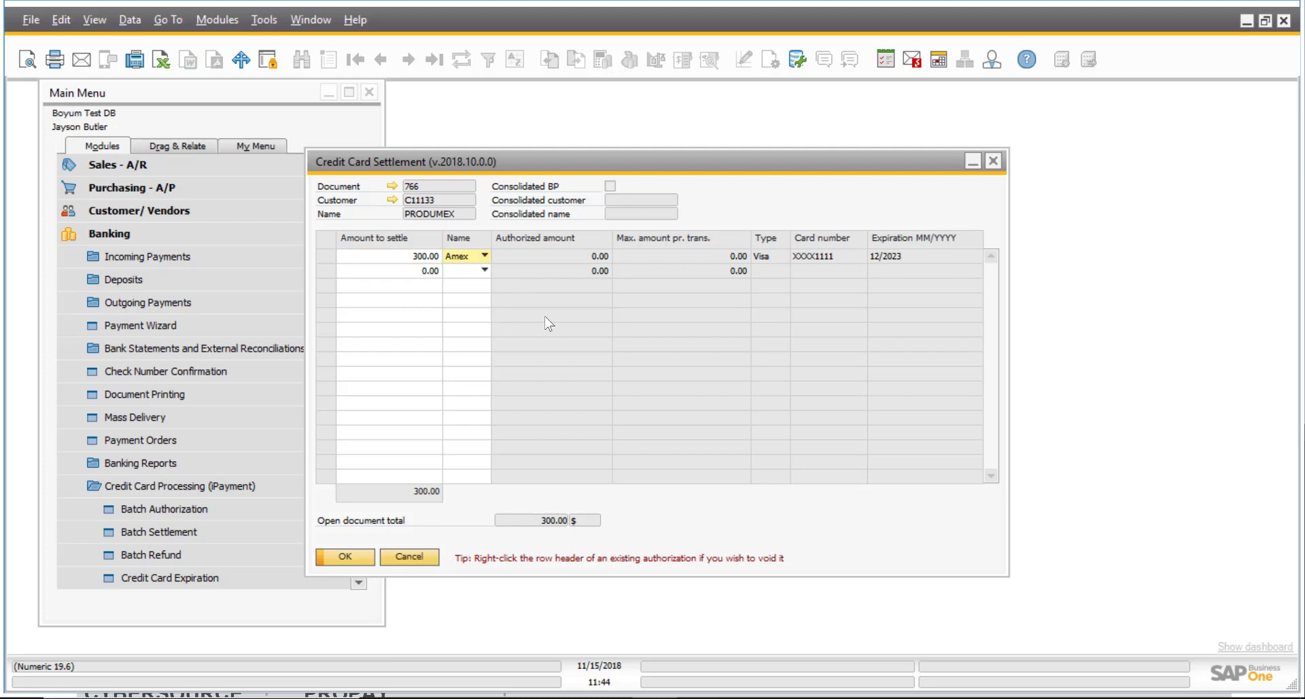
click(424, 555)
Settle invoice 766 for 300.00, confirm, dismiss the result and close the wizard.
click(415, 307)
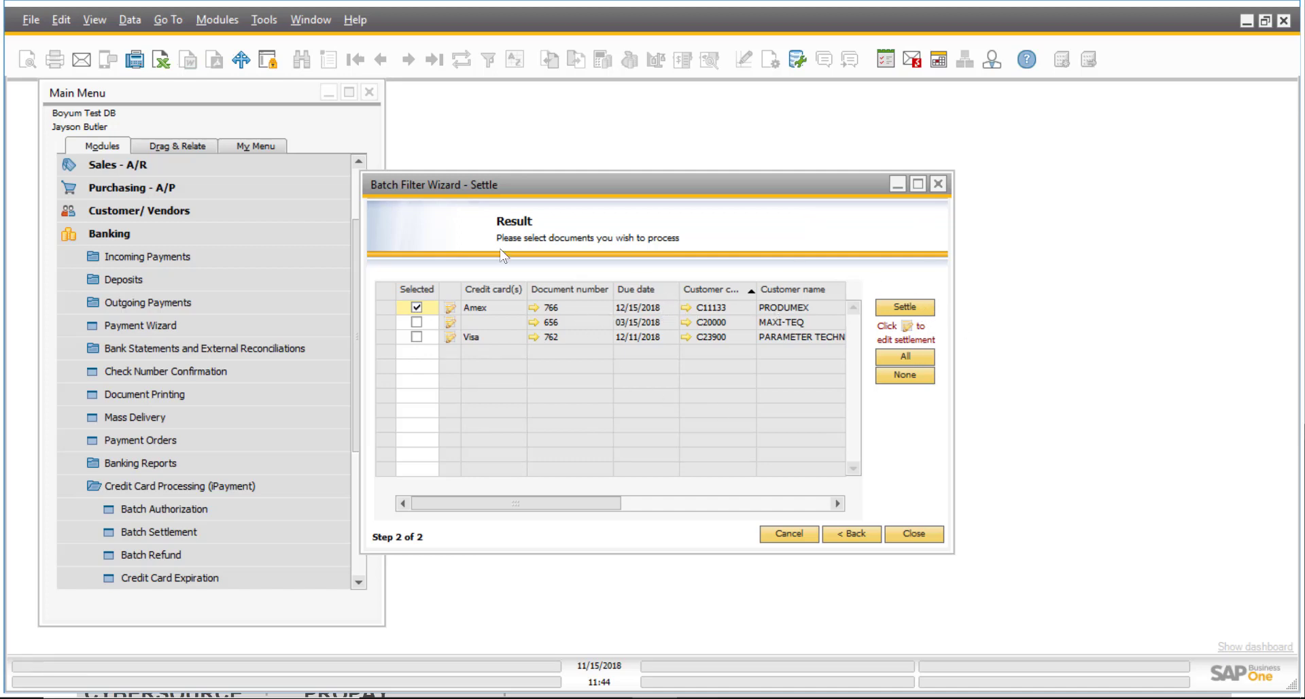
click(916, 308)
click(468, 378)
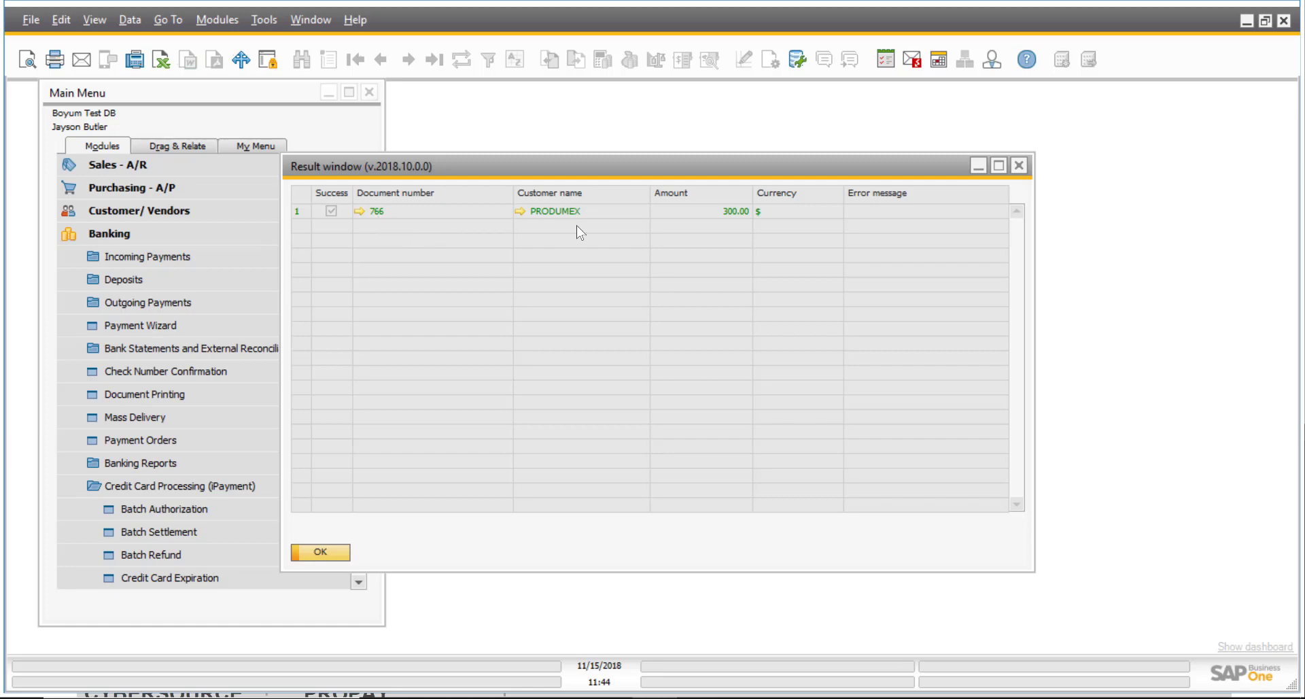
click(321, 551)
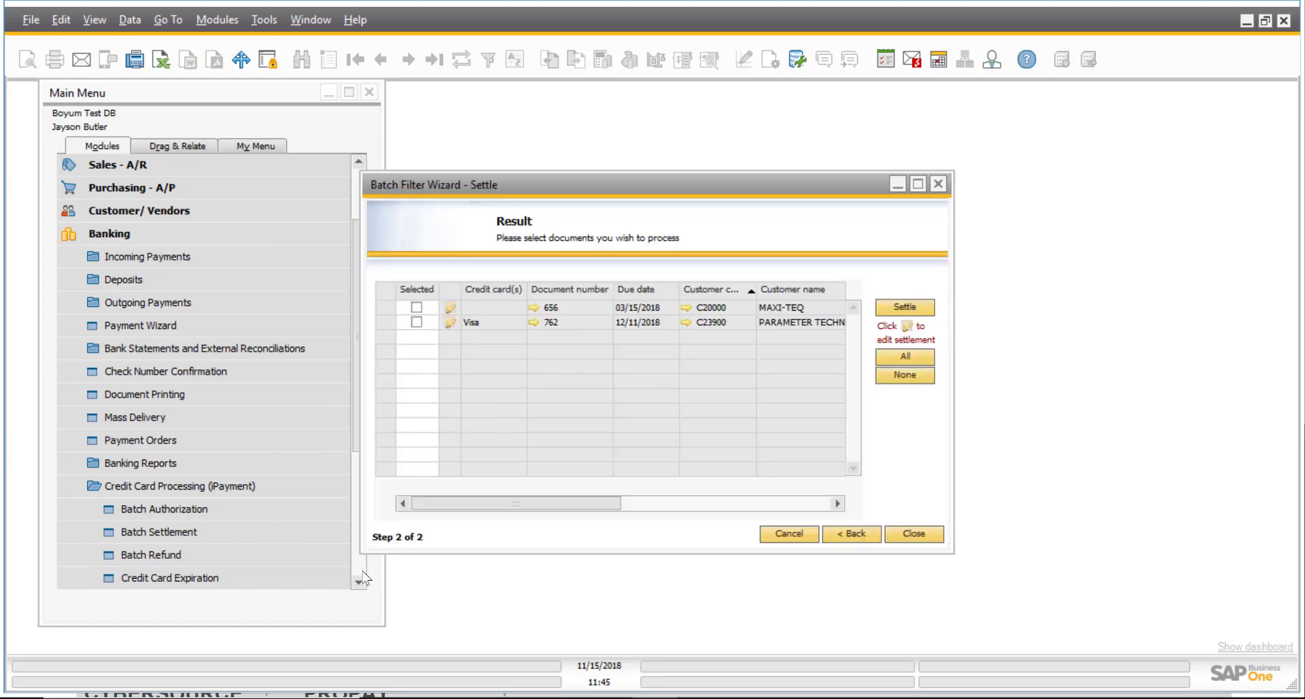
click(938, 183)
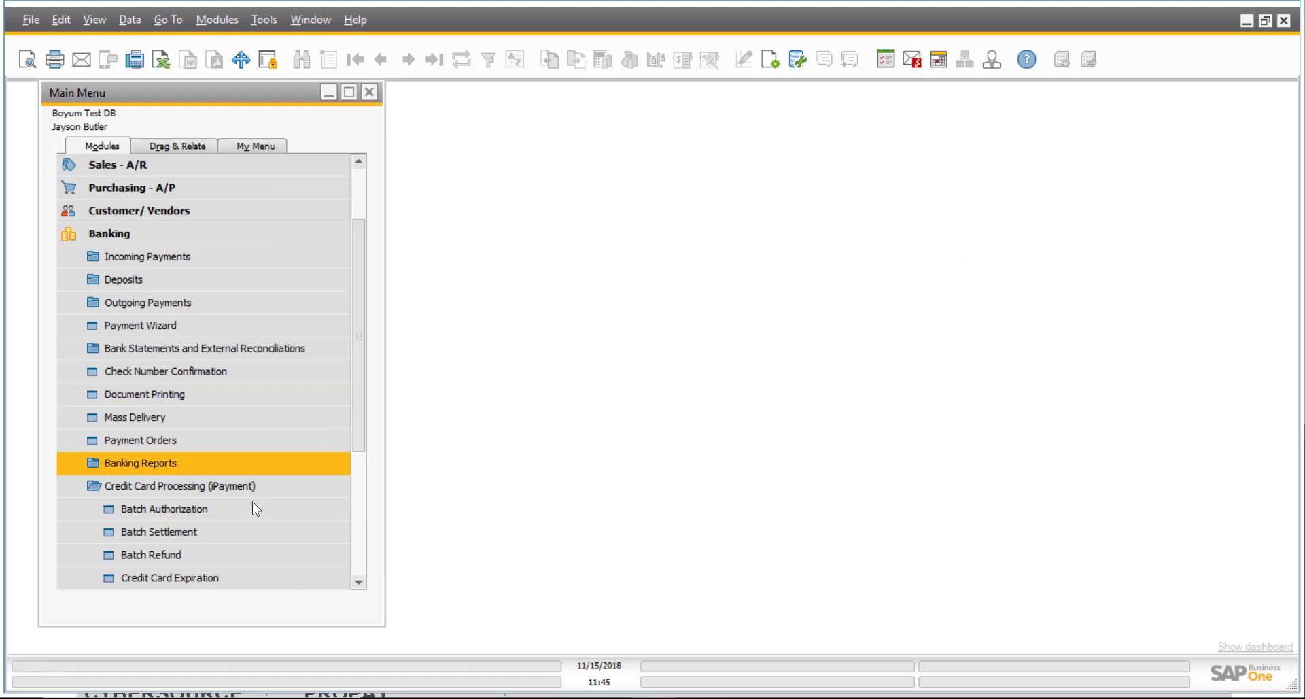
Open batch authorization and list documents of type Sales Order.
click(255, 509)
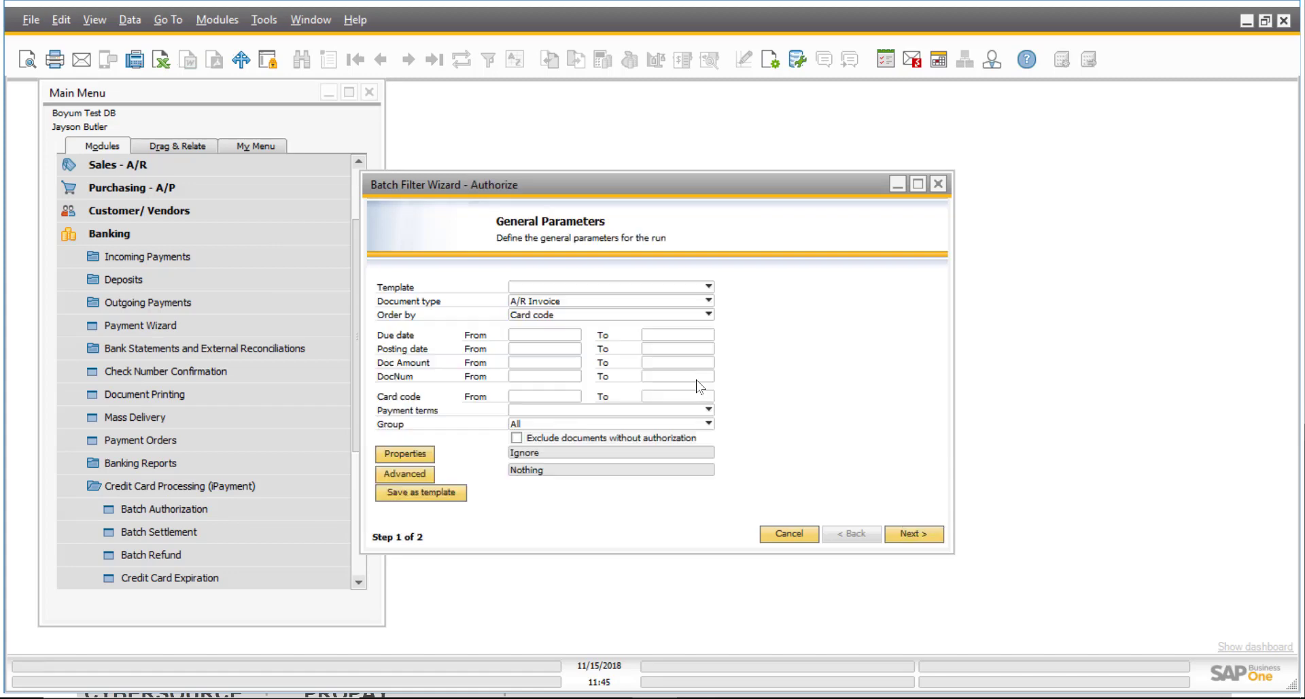
click(707, 300)
click(597, 318)
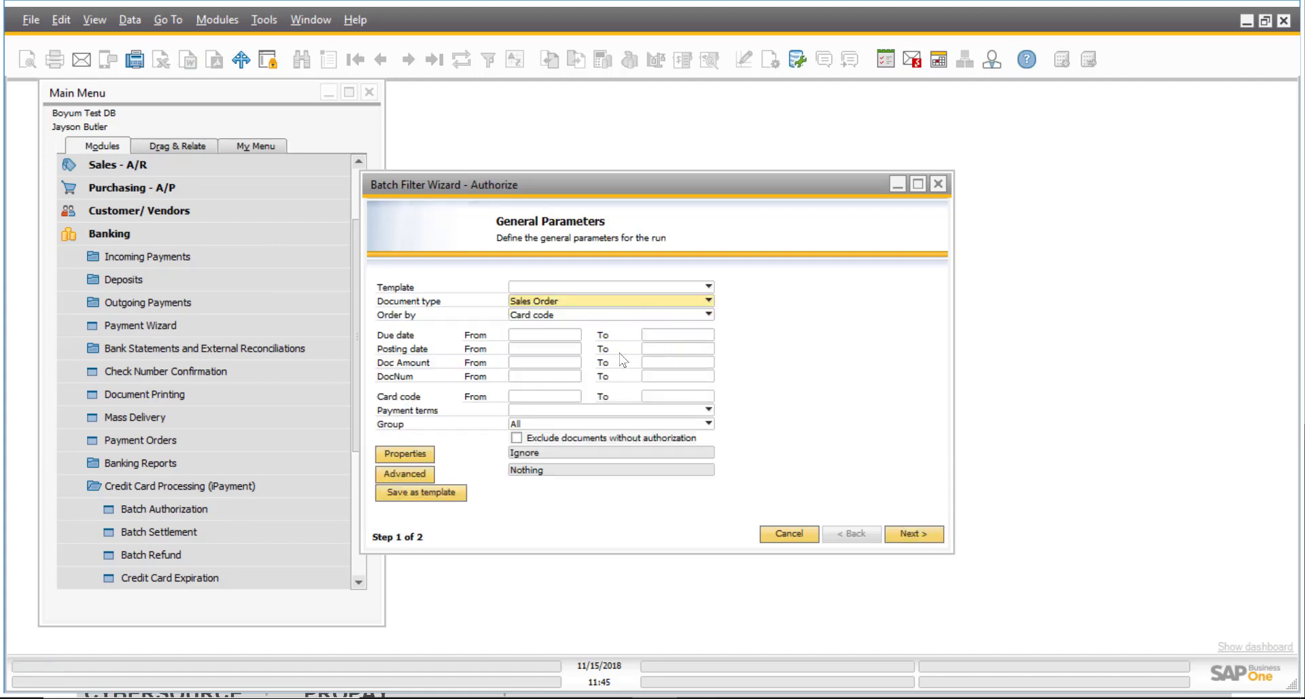
click(926, 536)
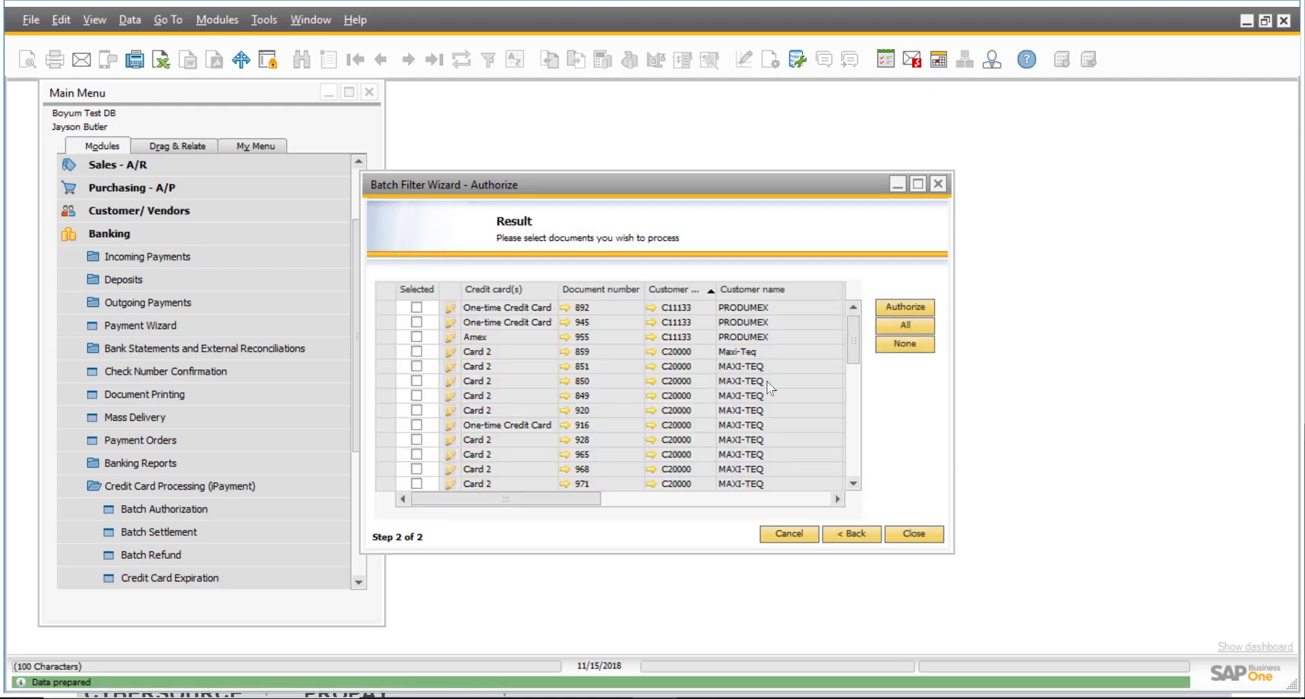
Authorize documents 892, 945 and 955, then dismiss the results and close the wizard.
click(416, 306)
click(416, 322)
click(416, 335)
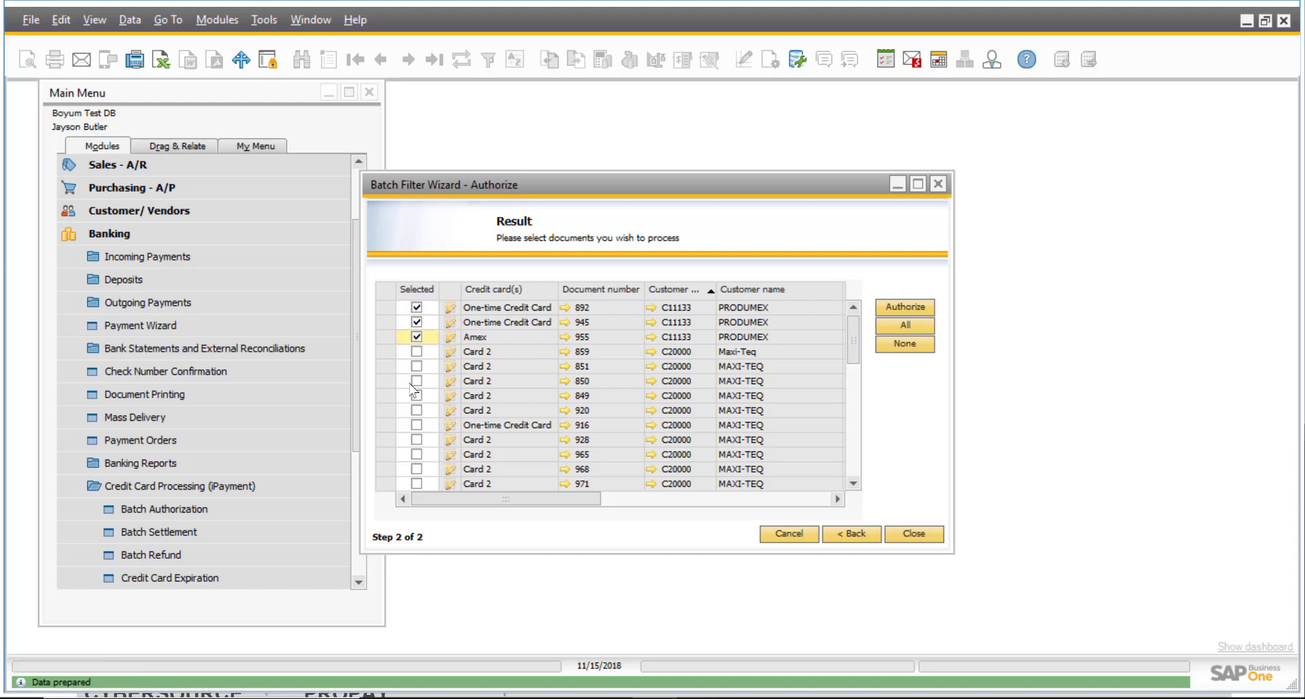
click(924, 307)
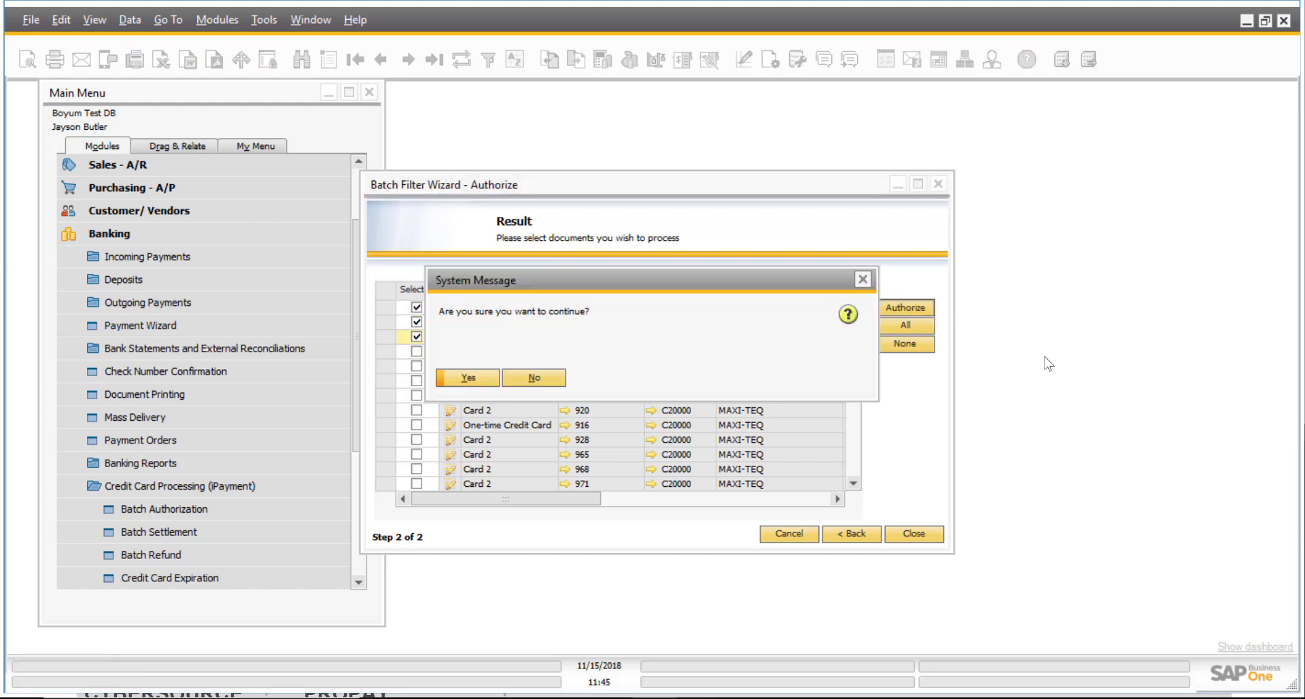
key(Return)
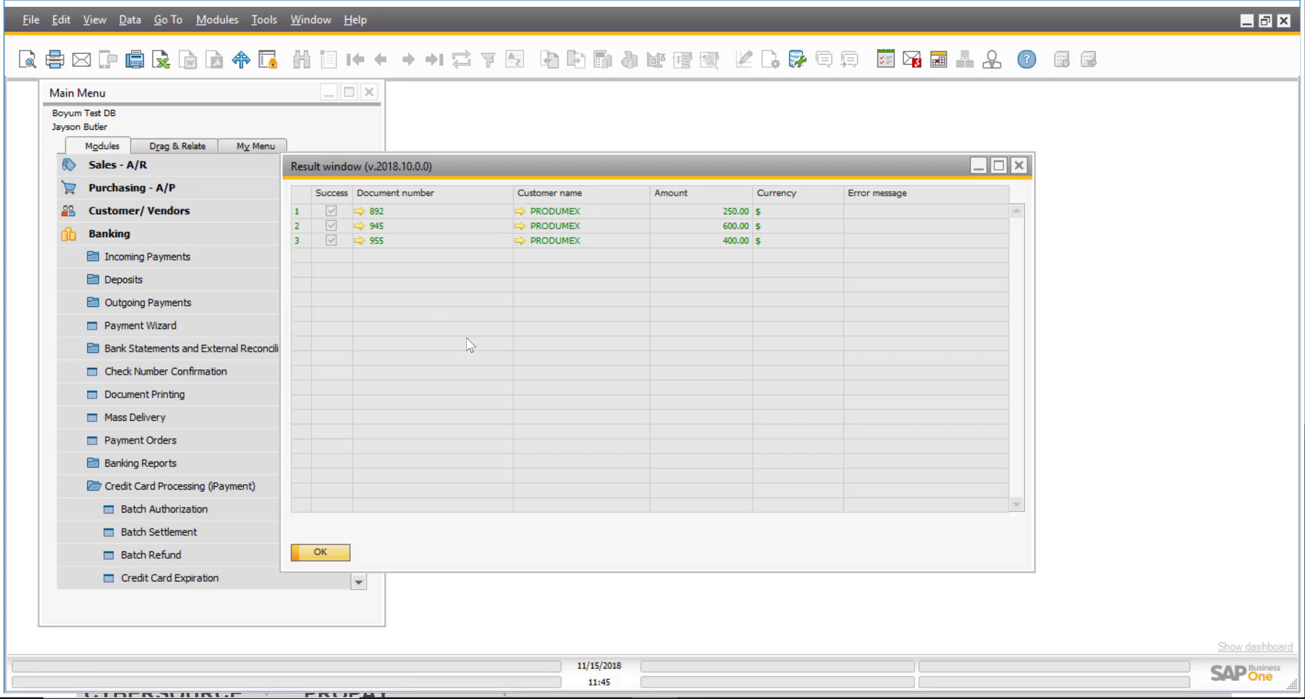
click(1018, 165)
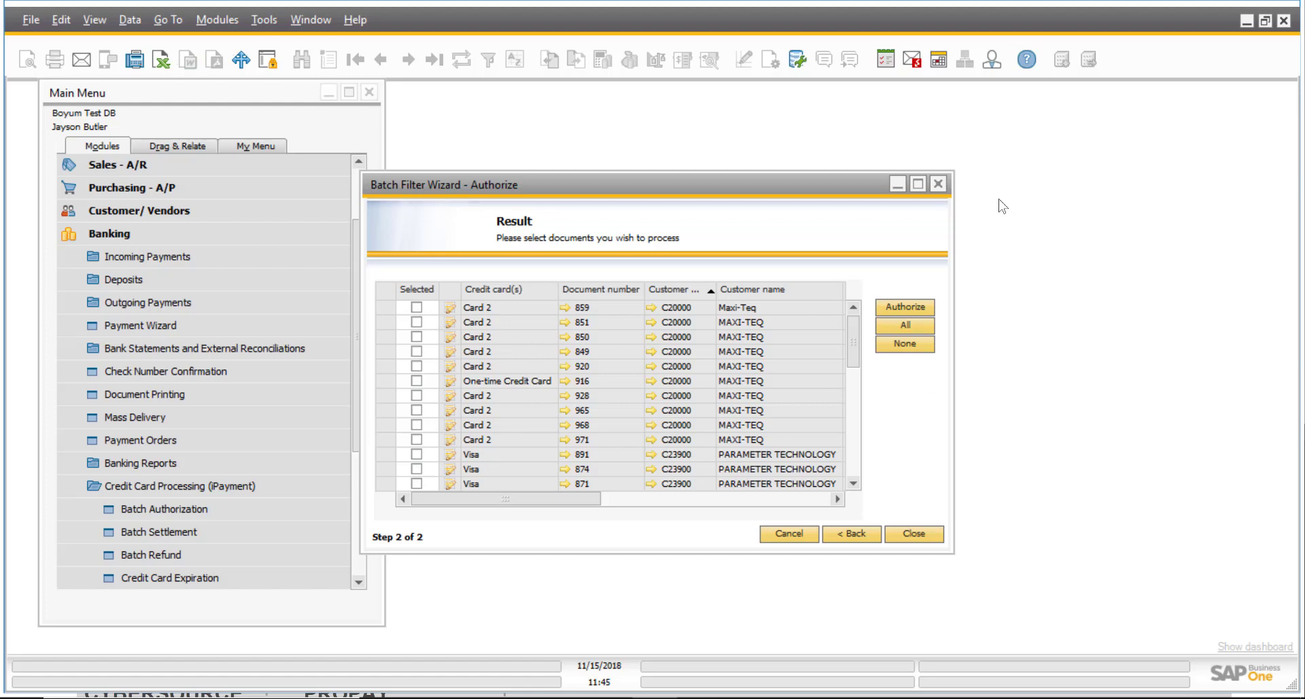
click(938, 184)
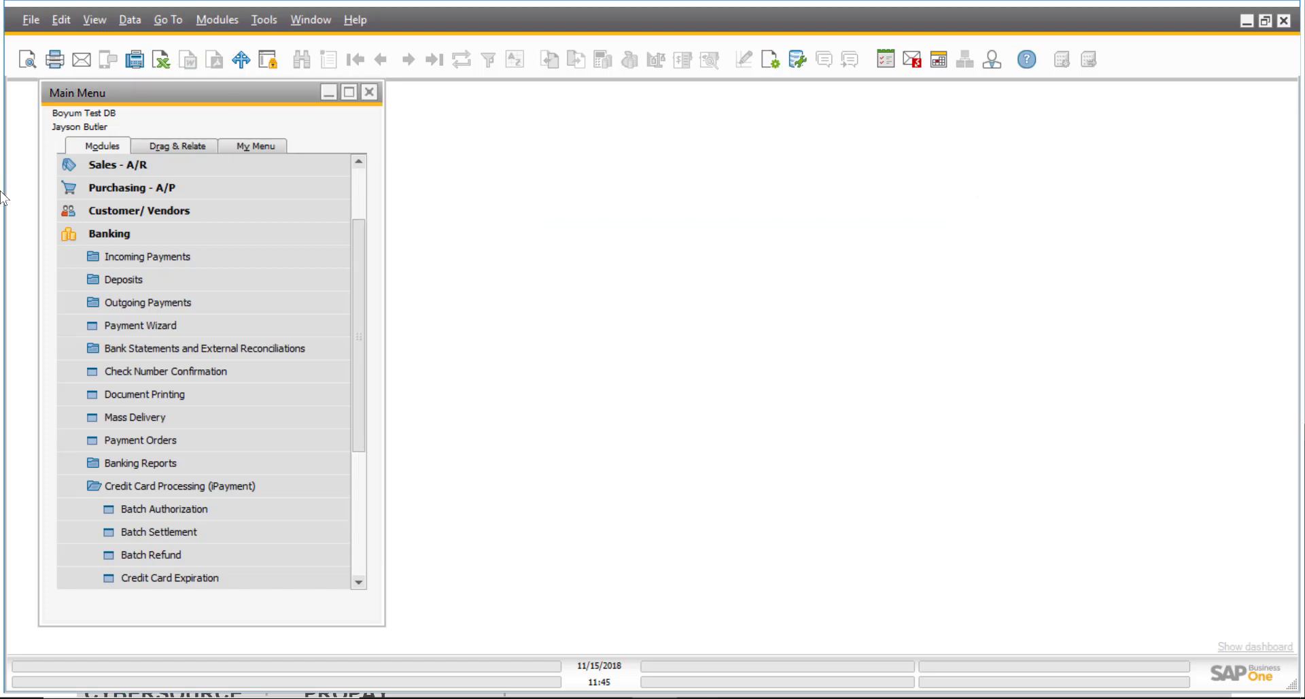
Open Administration > Add-Ons > B1 iPayment > Scheduled Actions and reposition the form.
click(150, 233)
click(170, 168)
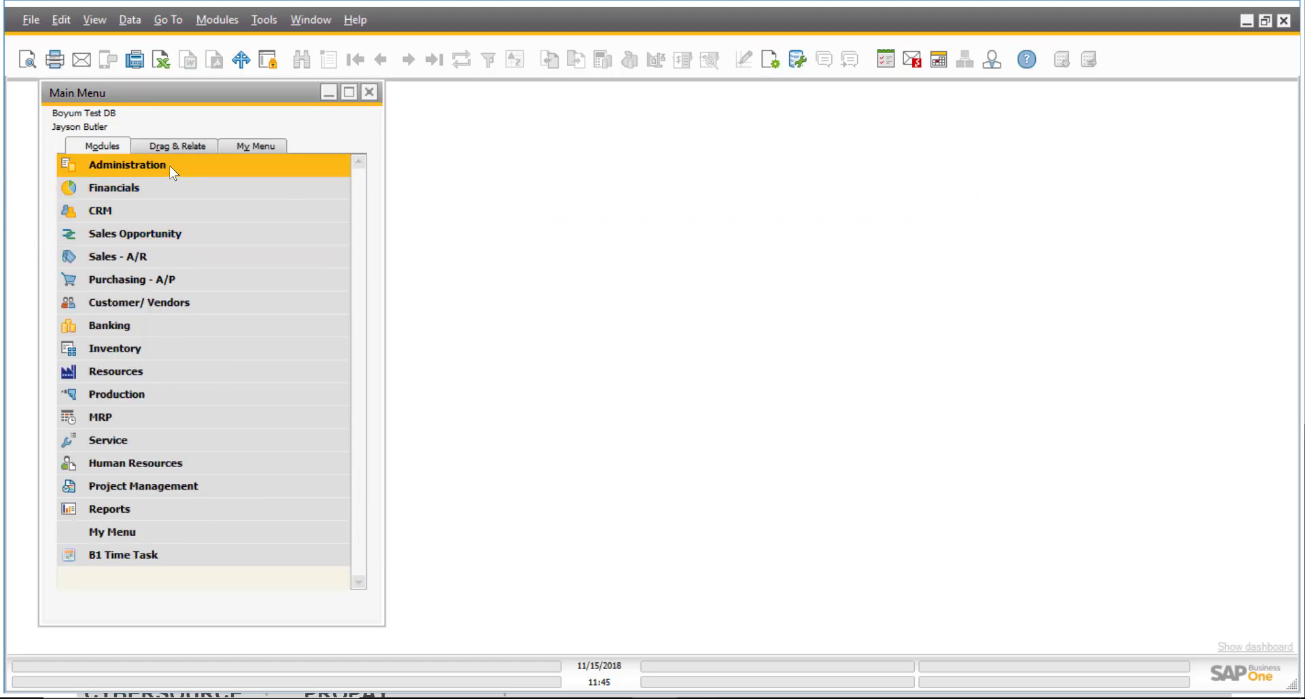
click(190, 398)
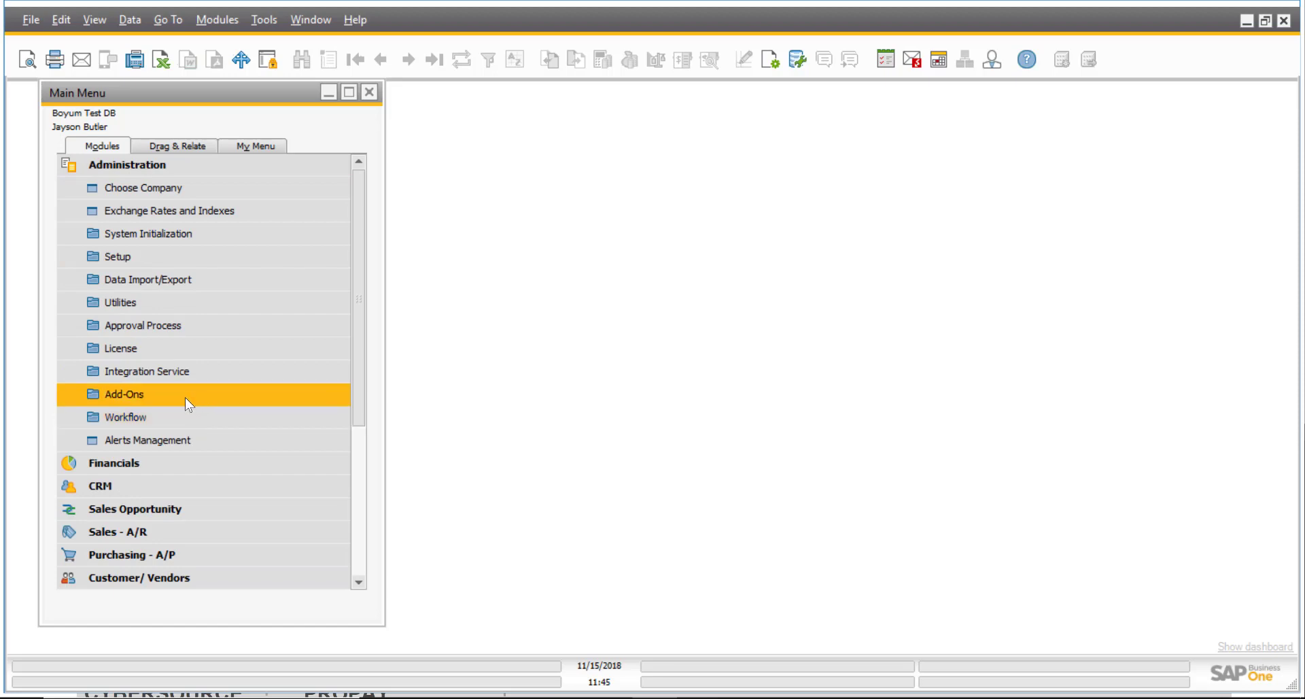
click(176, 508)
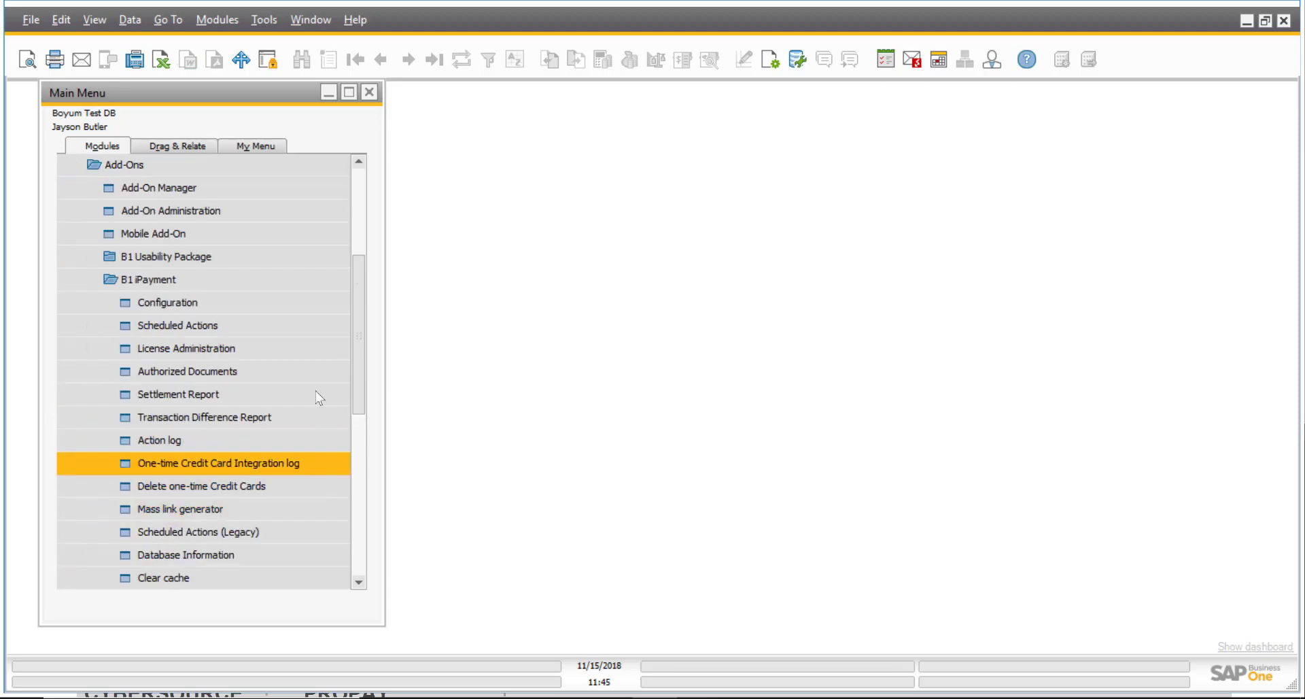
click(195, 326)
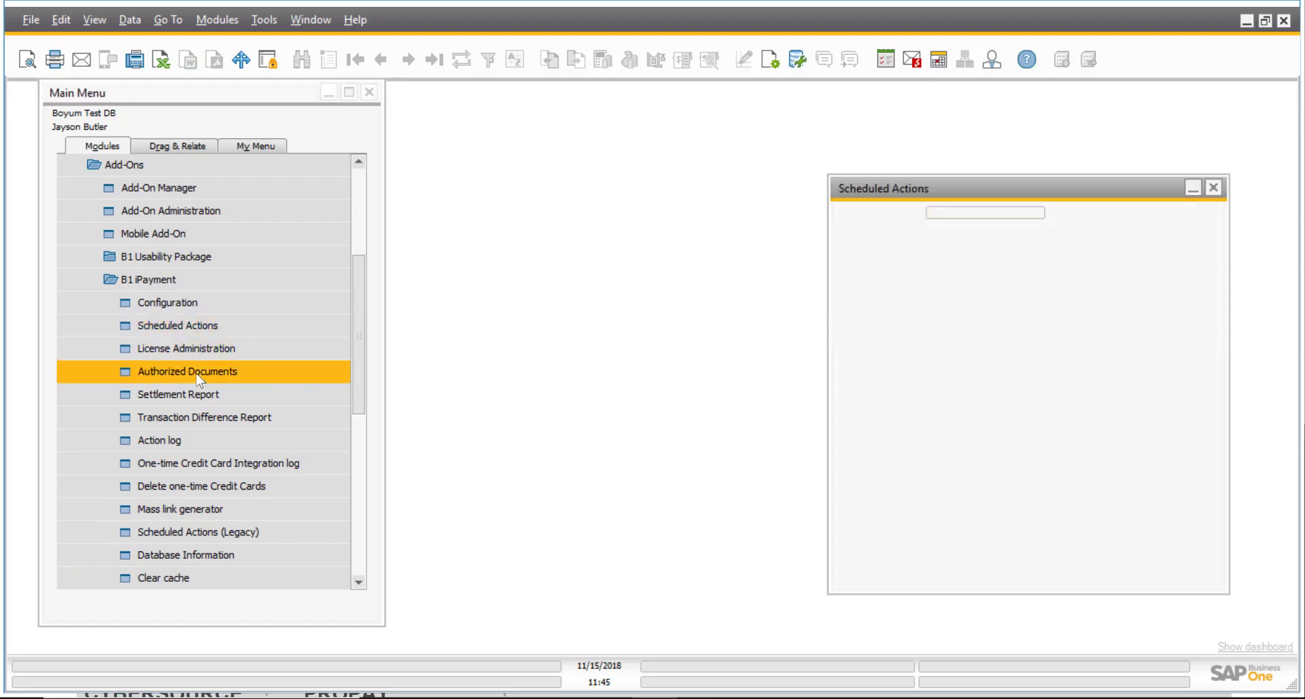
drag(634, 129, 649, 124)
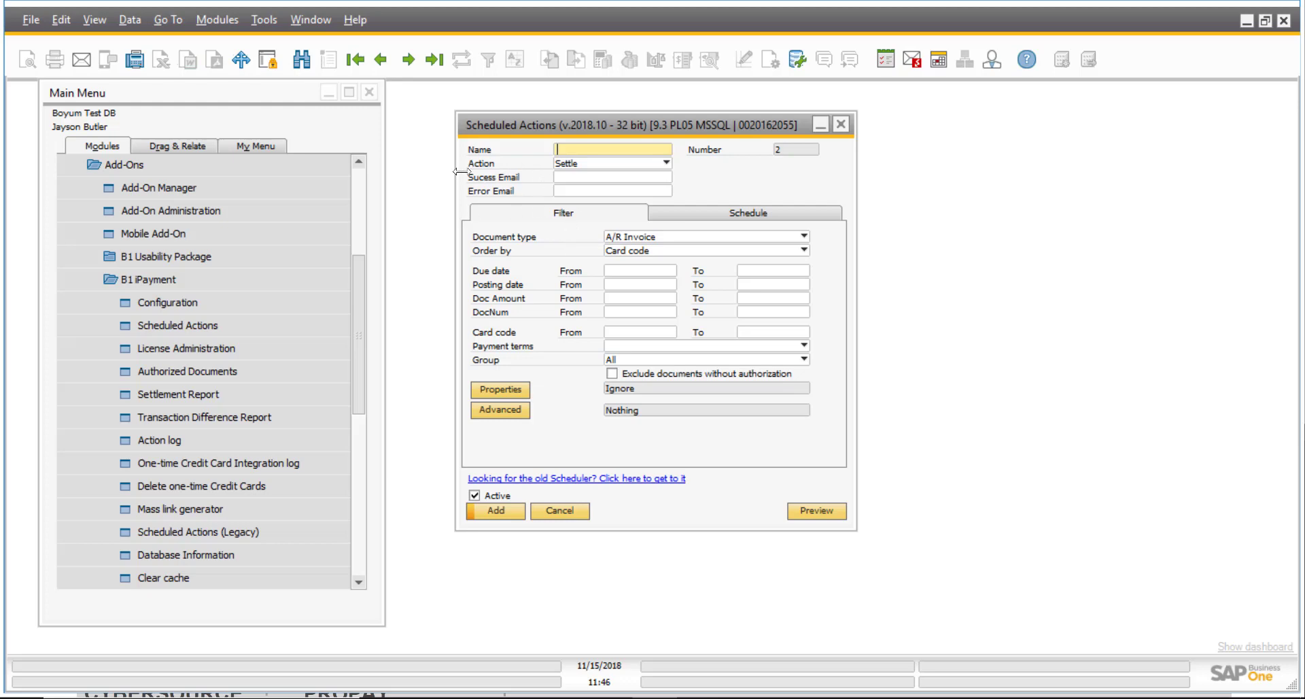
Keep Settle as the scheduled action and enter 18 as the start hour.
click(667, 165)
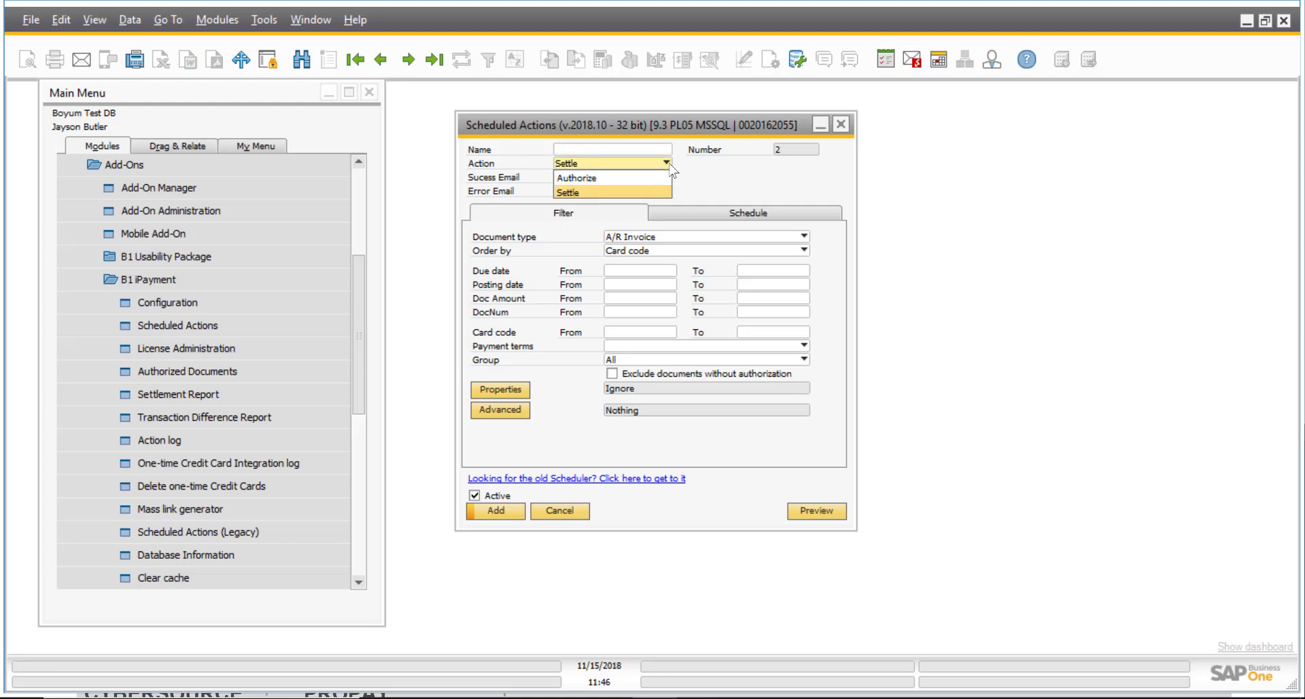
click(581, 193)
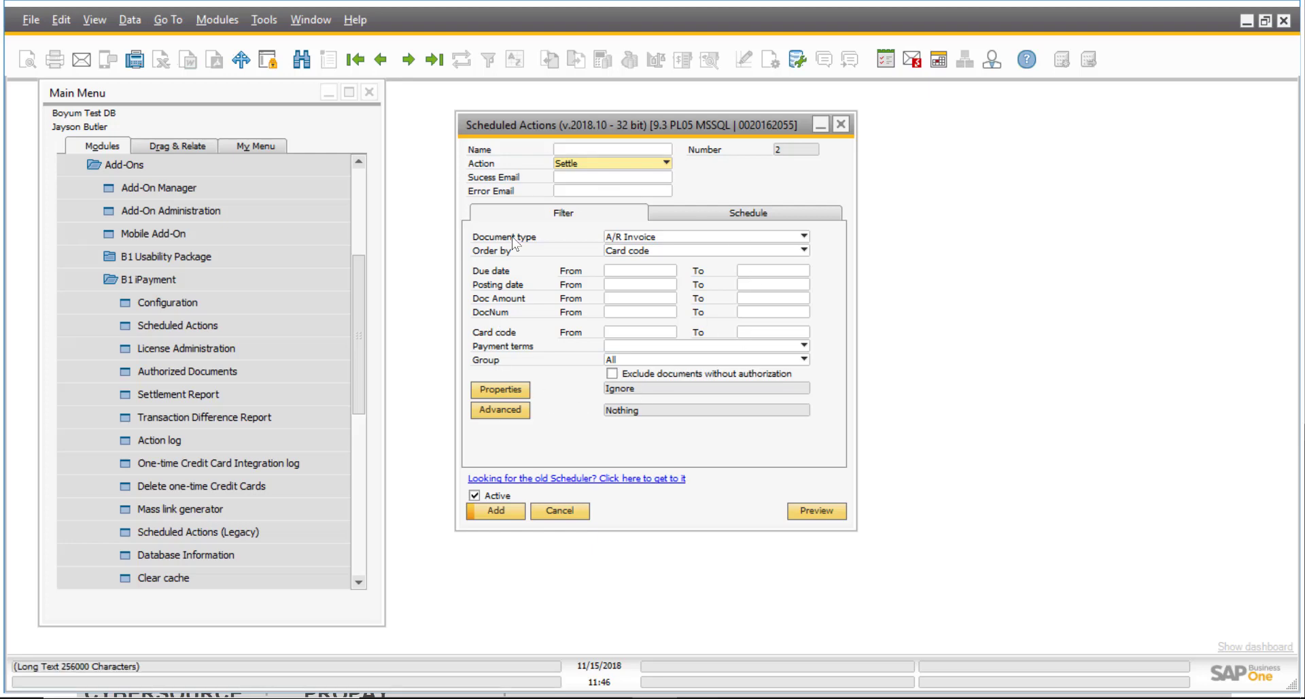
click(740, 216)
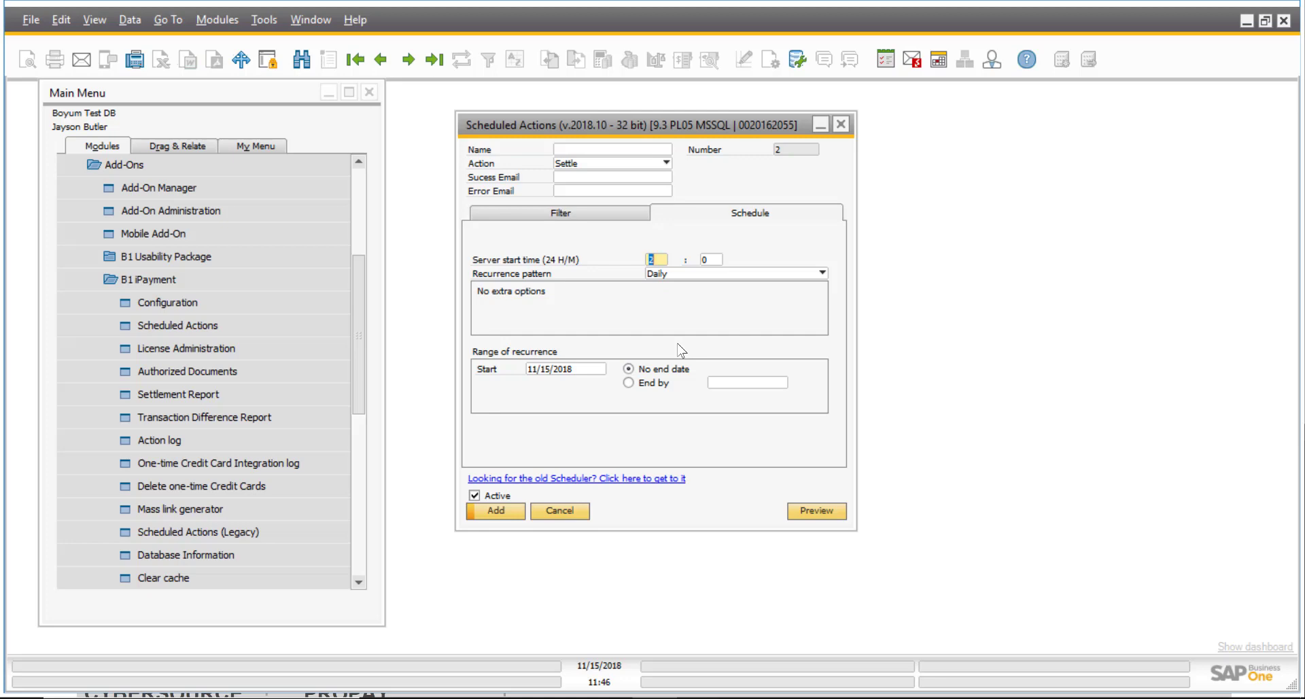
text(18)
key(Tab)
Change the recurrence to Weekly, then Daily, and set the start hour to 16.
click(822, 272)
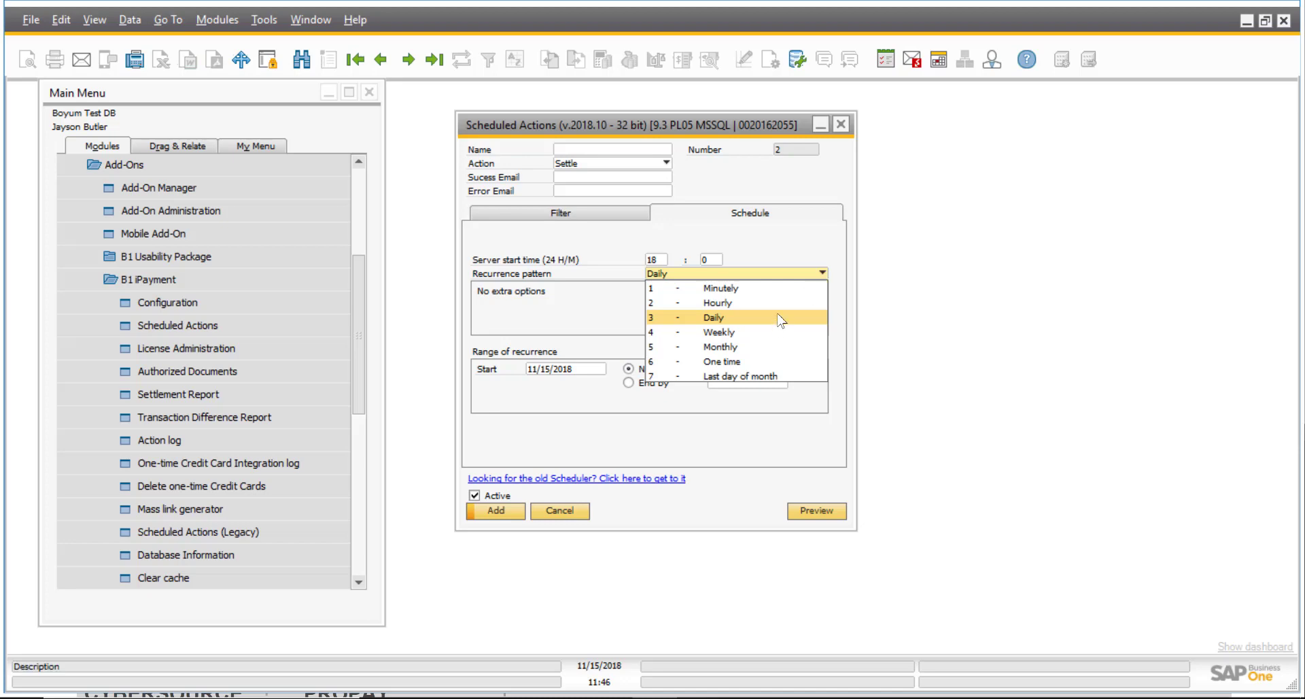
click(748, 332)
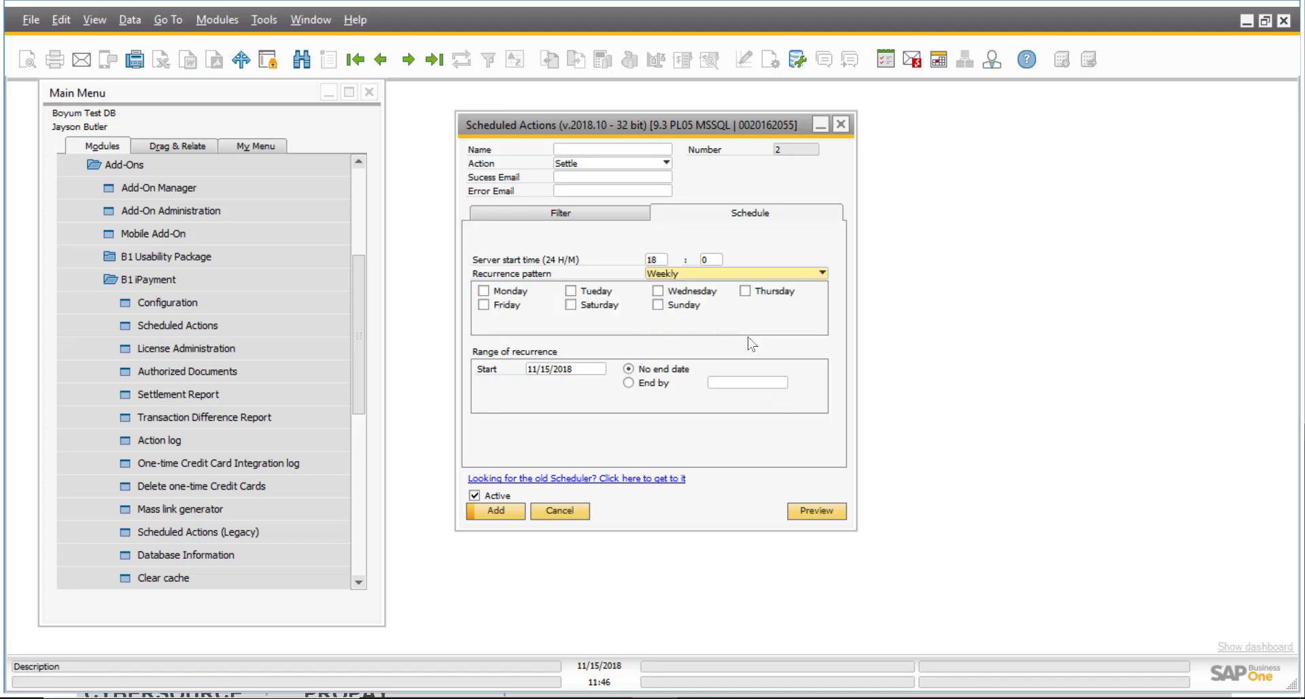
click(822, 273)
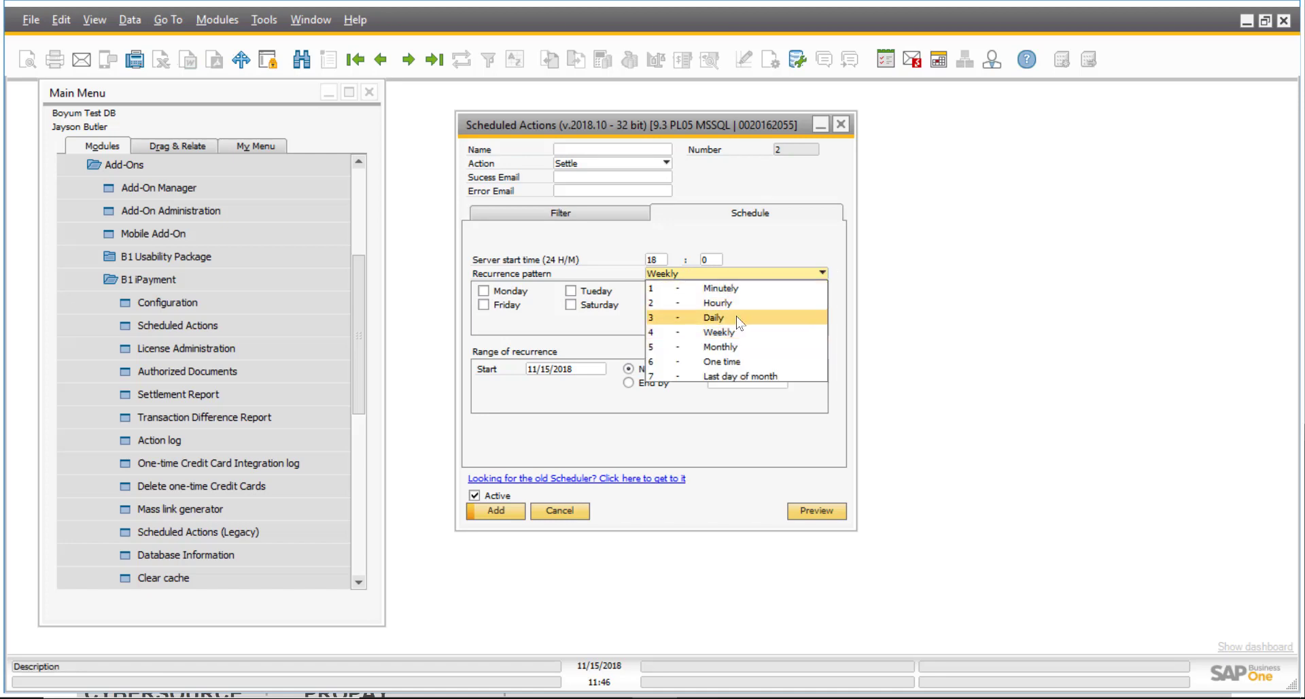
click(739, 323)
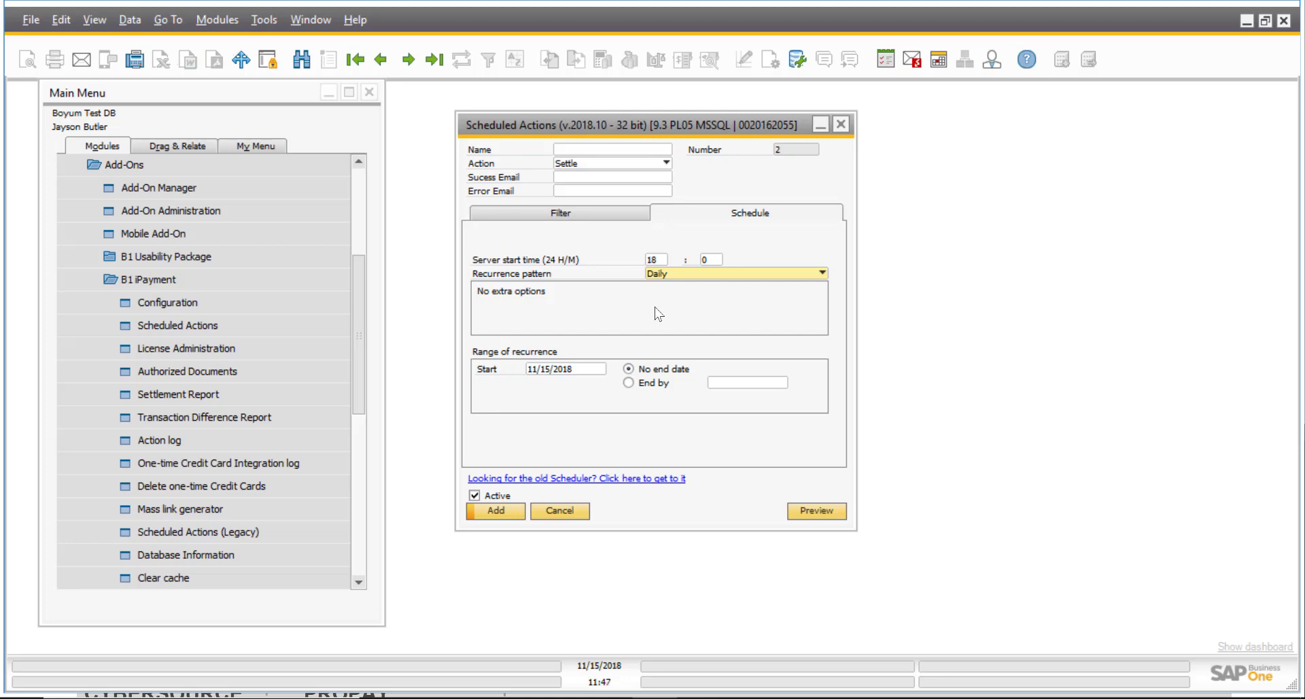
click(656, 261)
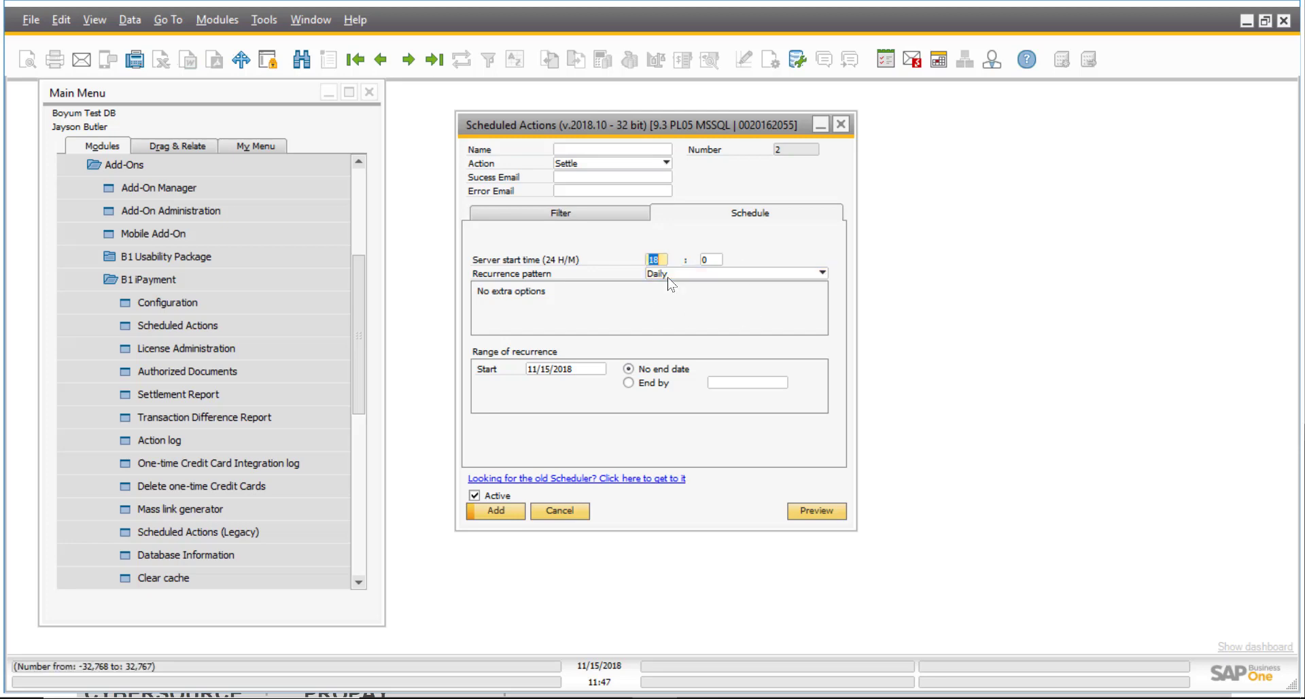
text(1)
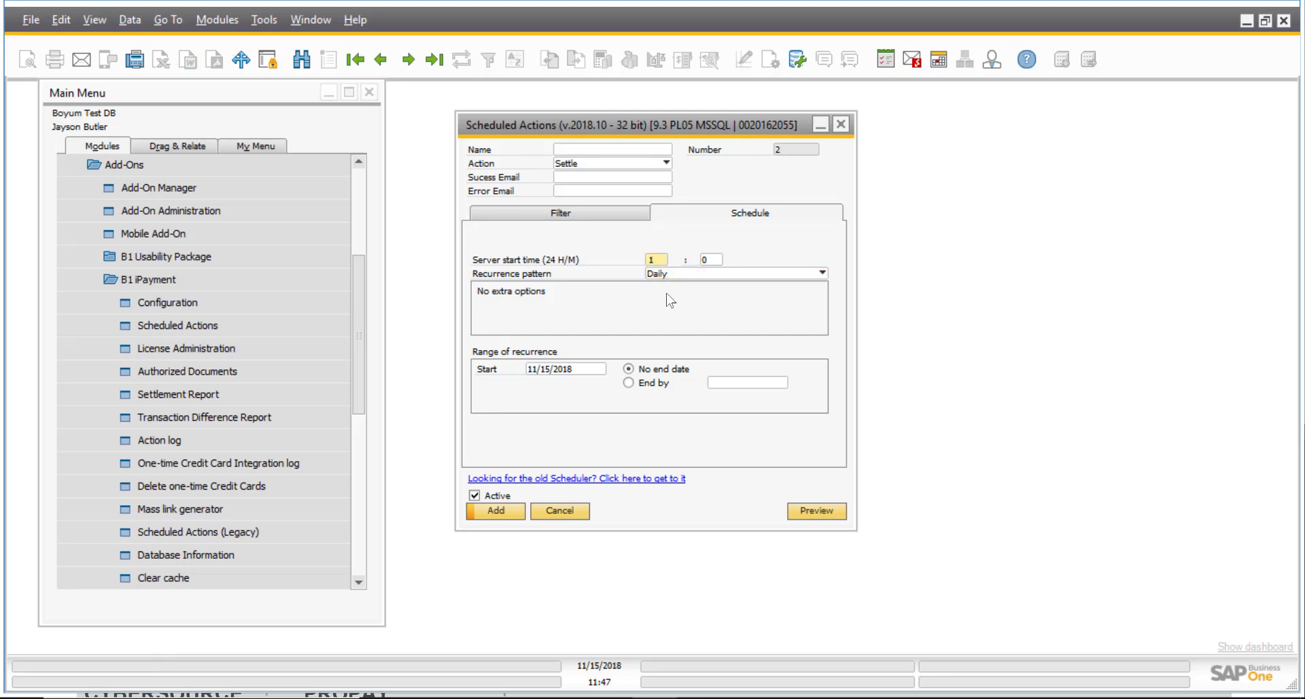
text(6)
key(Tab)
Check the recurrence start date, return to Filter, and close without saving.
click(548, 371)
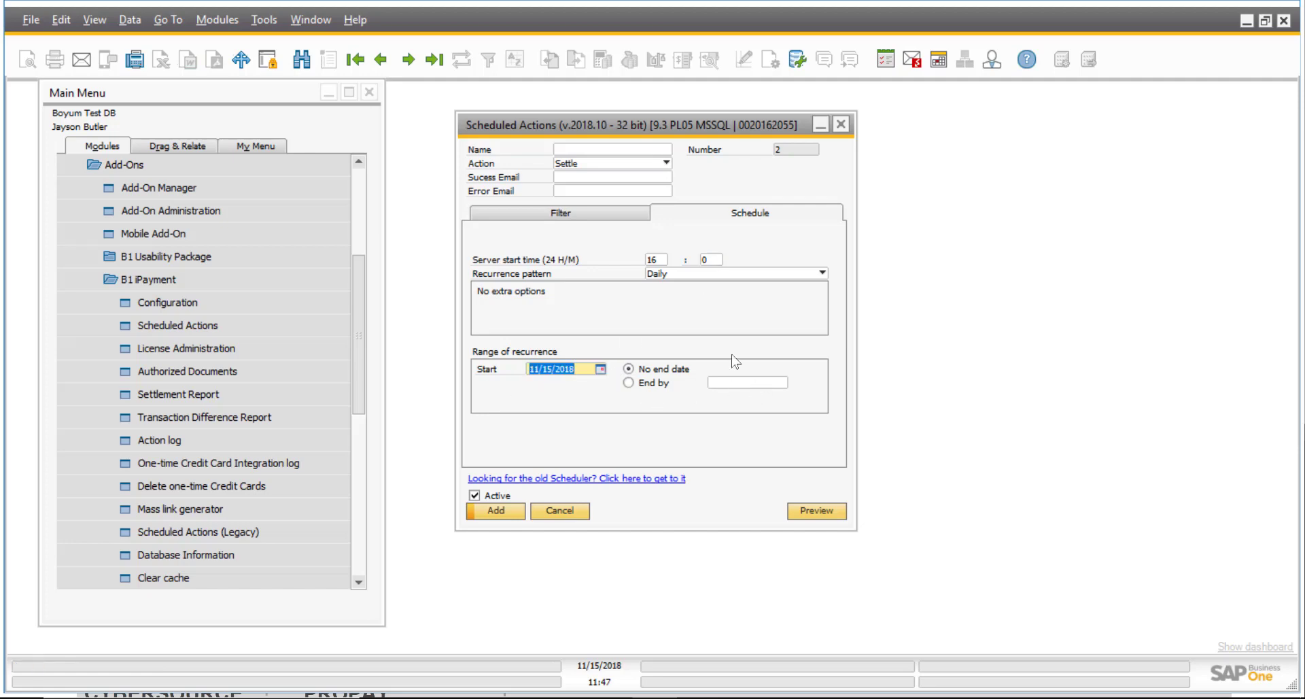
click(602, 214)
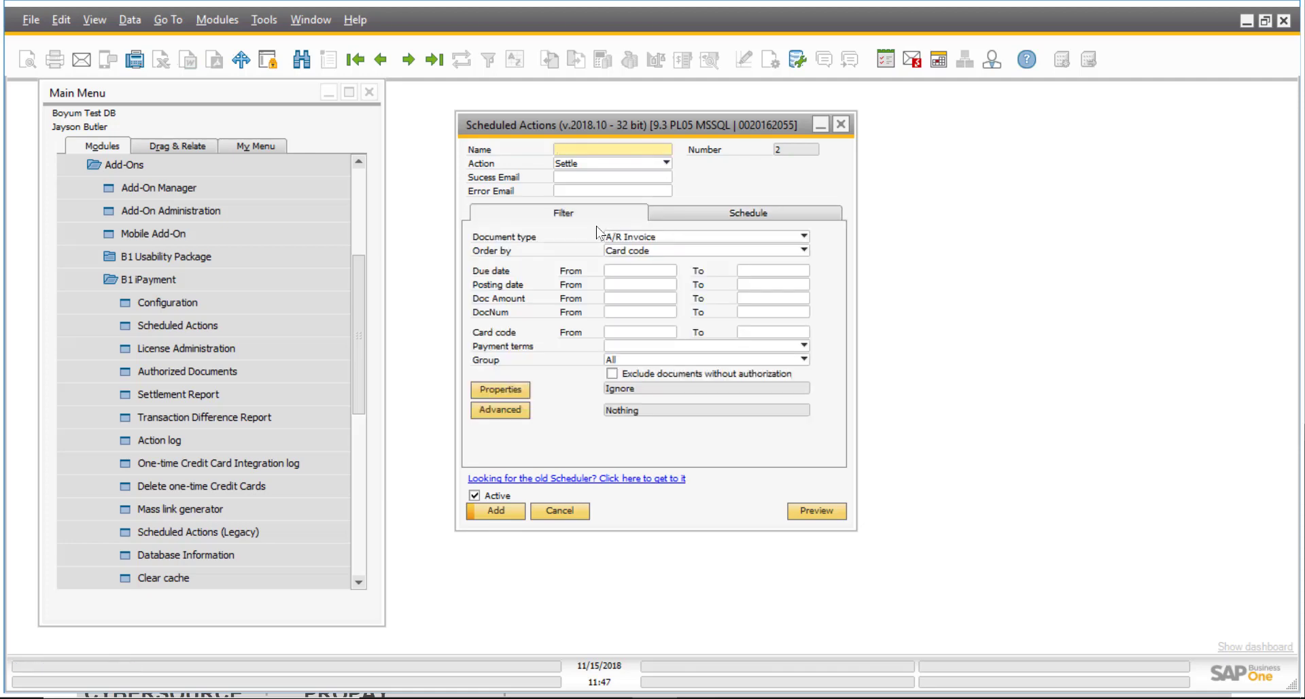
click(841, 123)
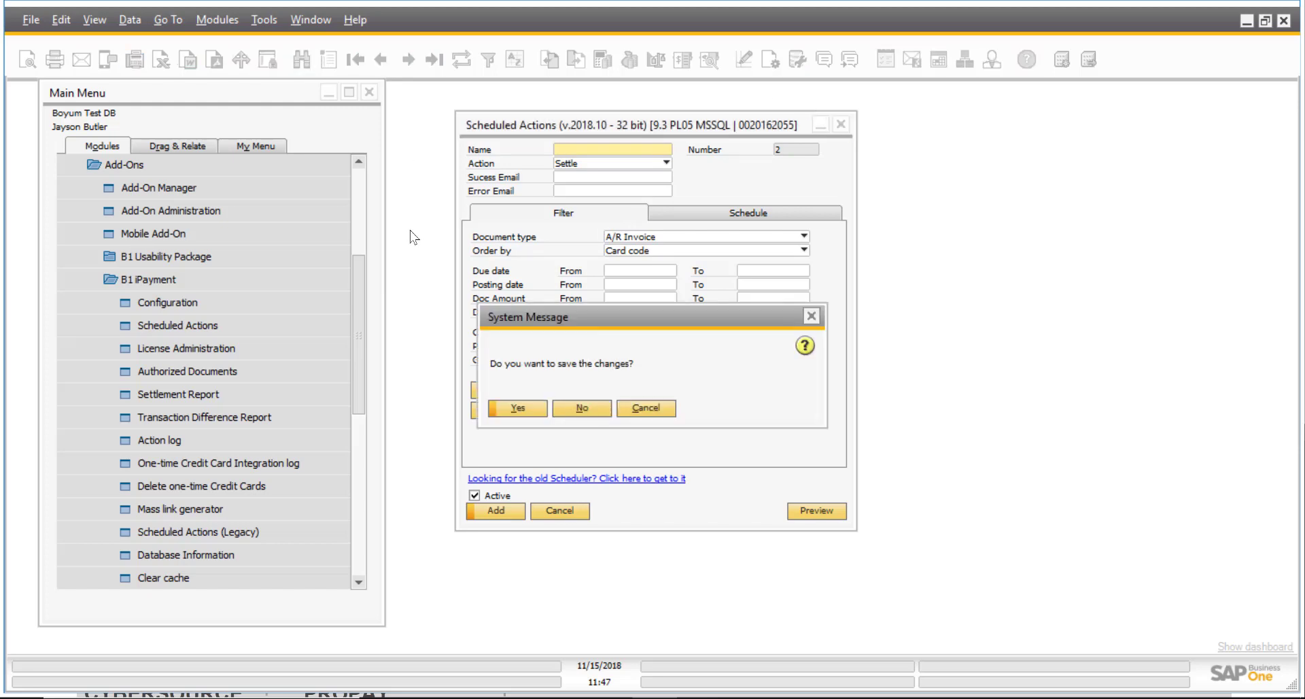
click(582, 408)
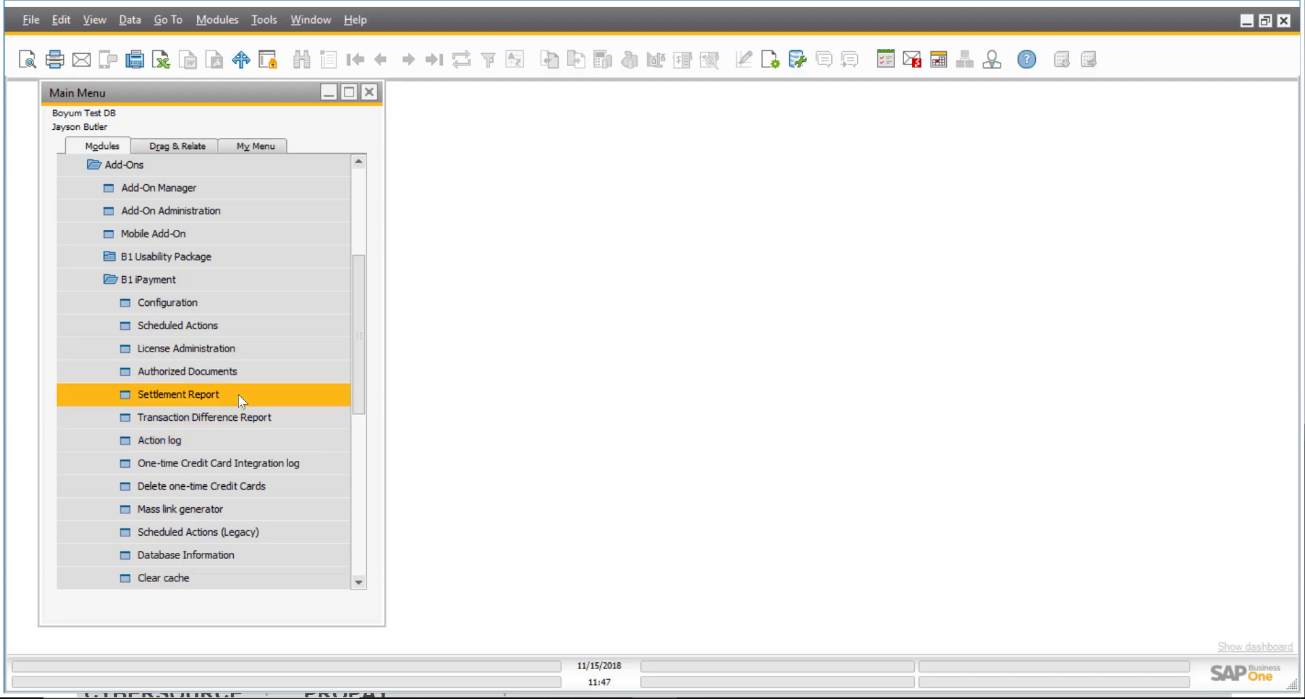
Run the PRODUMEX settlement report for 11/01/2018–11/15/2018, review six documents, and close it.
click(238, 393)
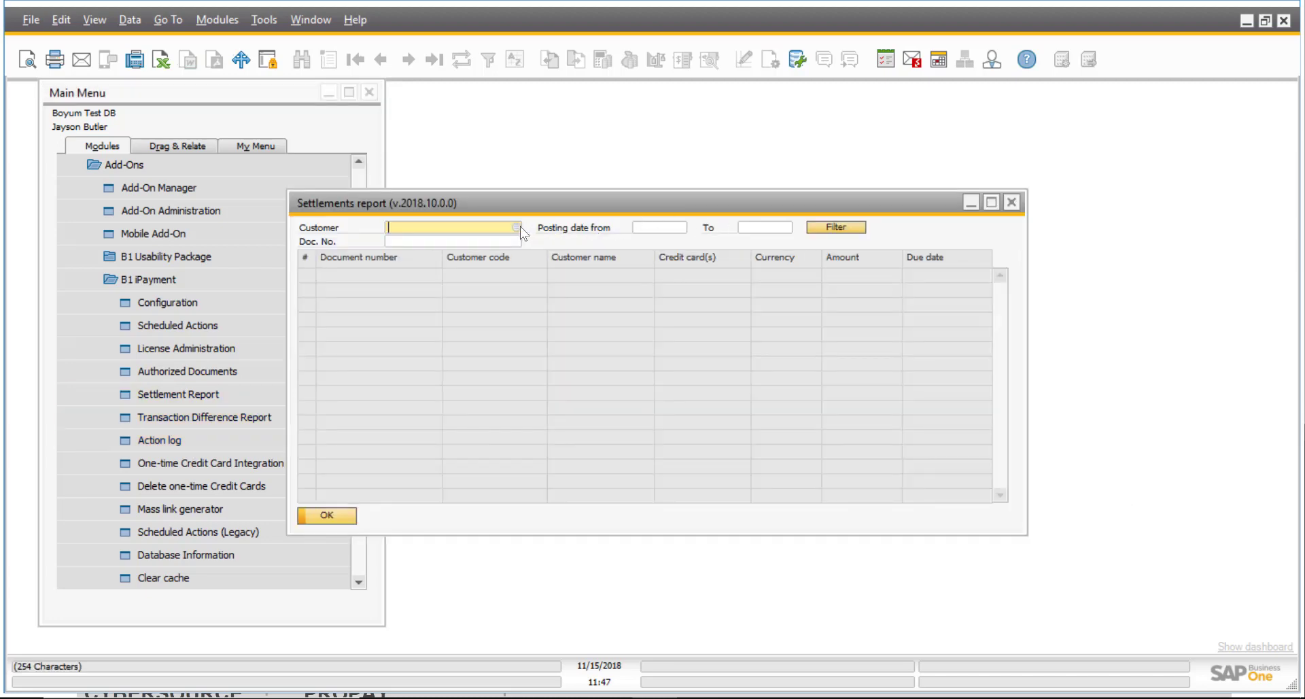
click(516, 226)
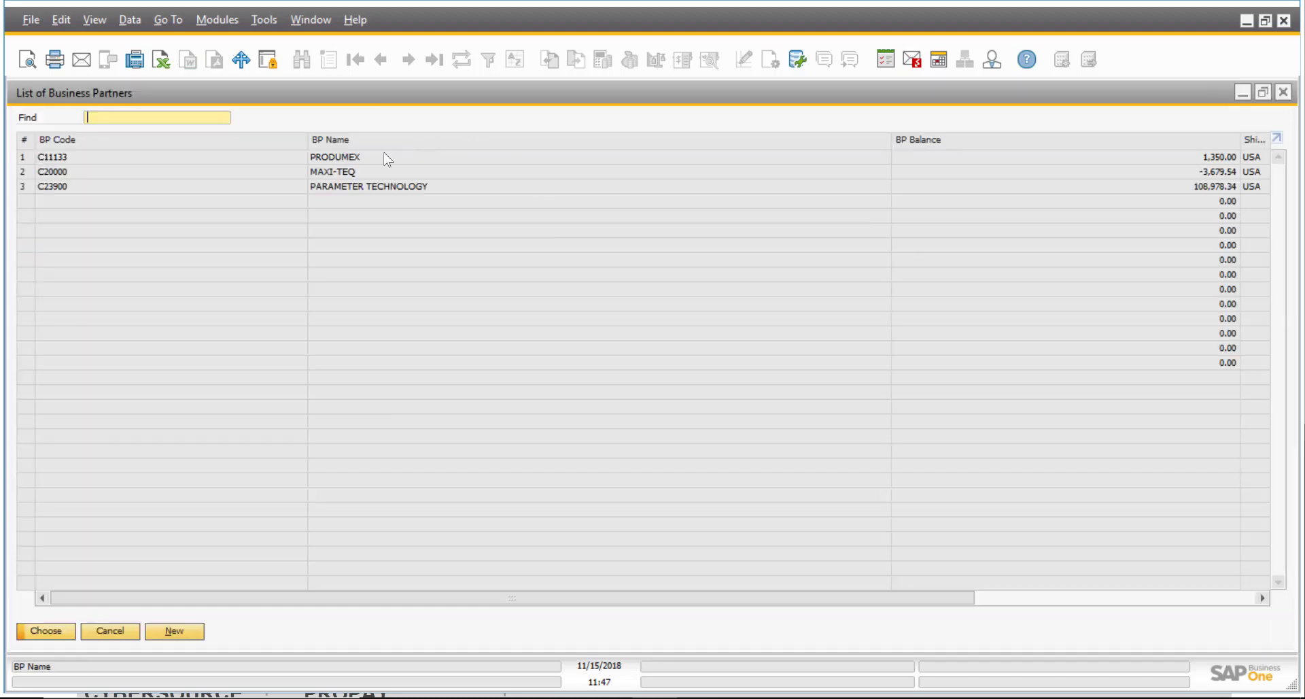
double_click(354, 159)
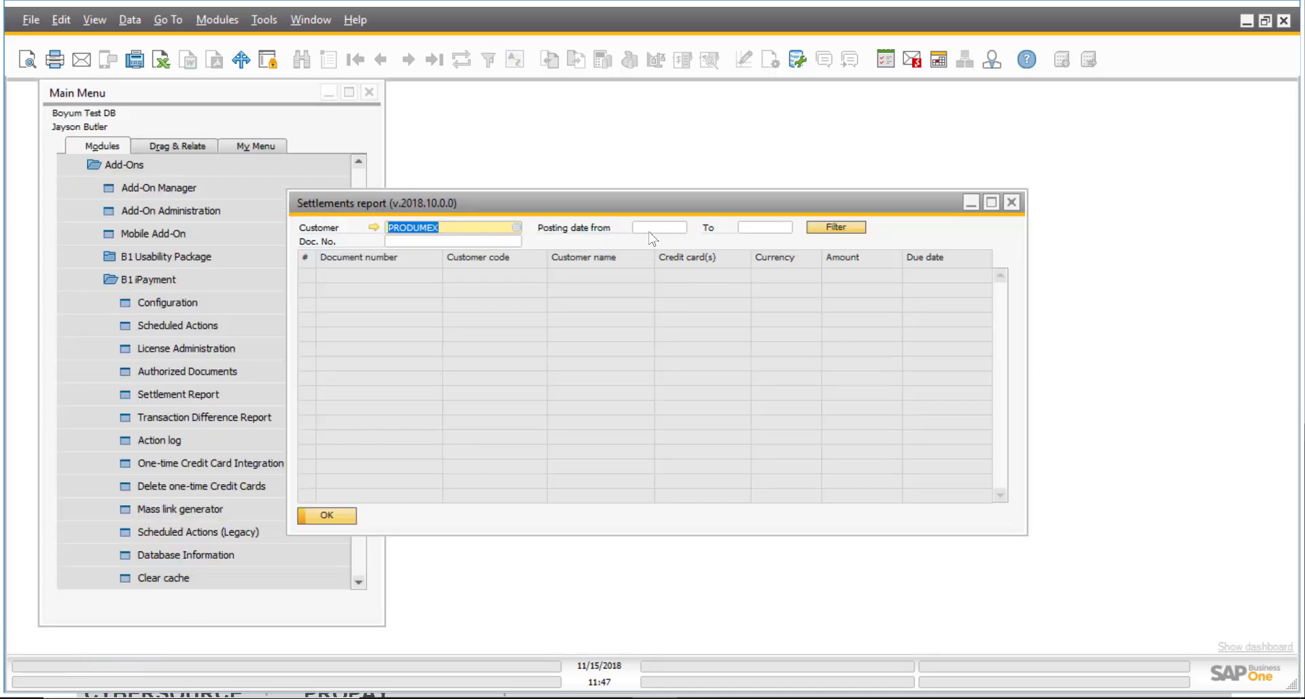
click(650, 230)
text(1)
click(765, 229)
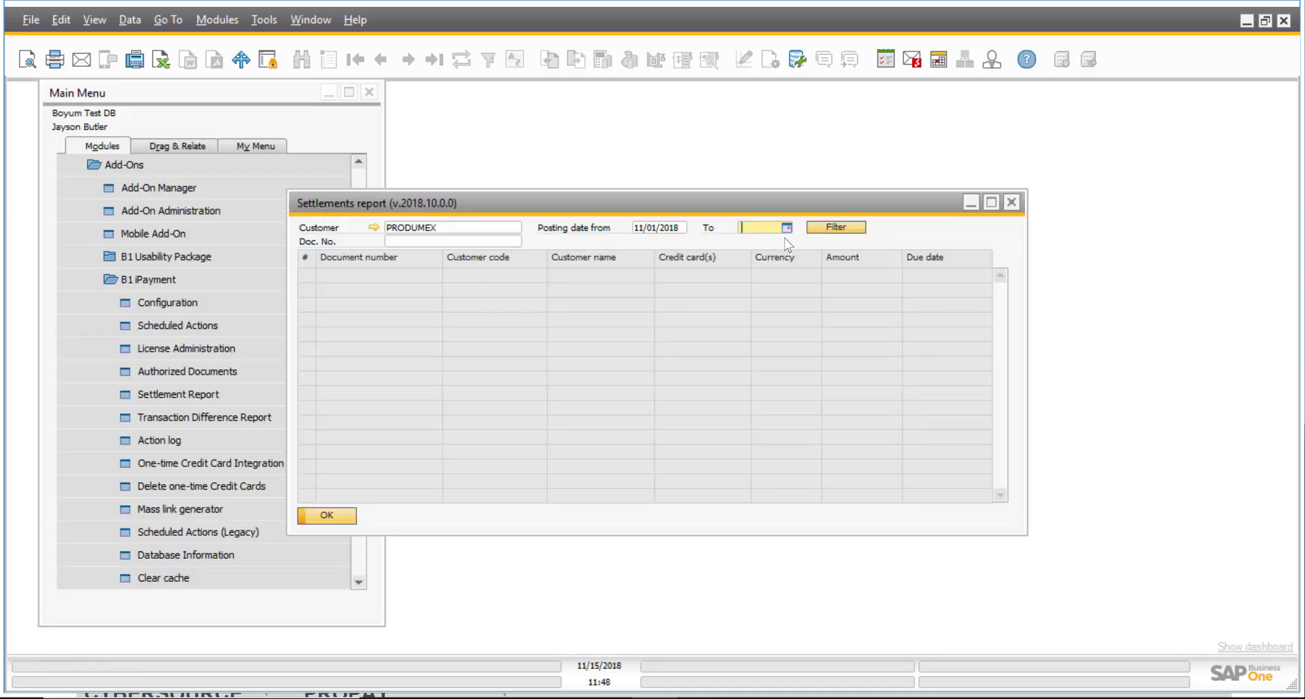
click(876, 228)
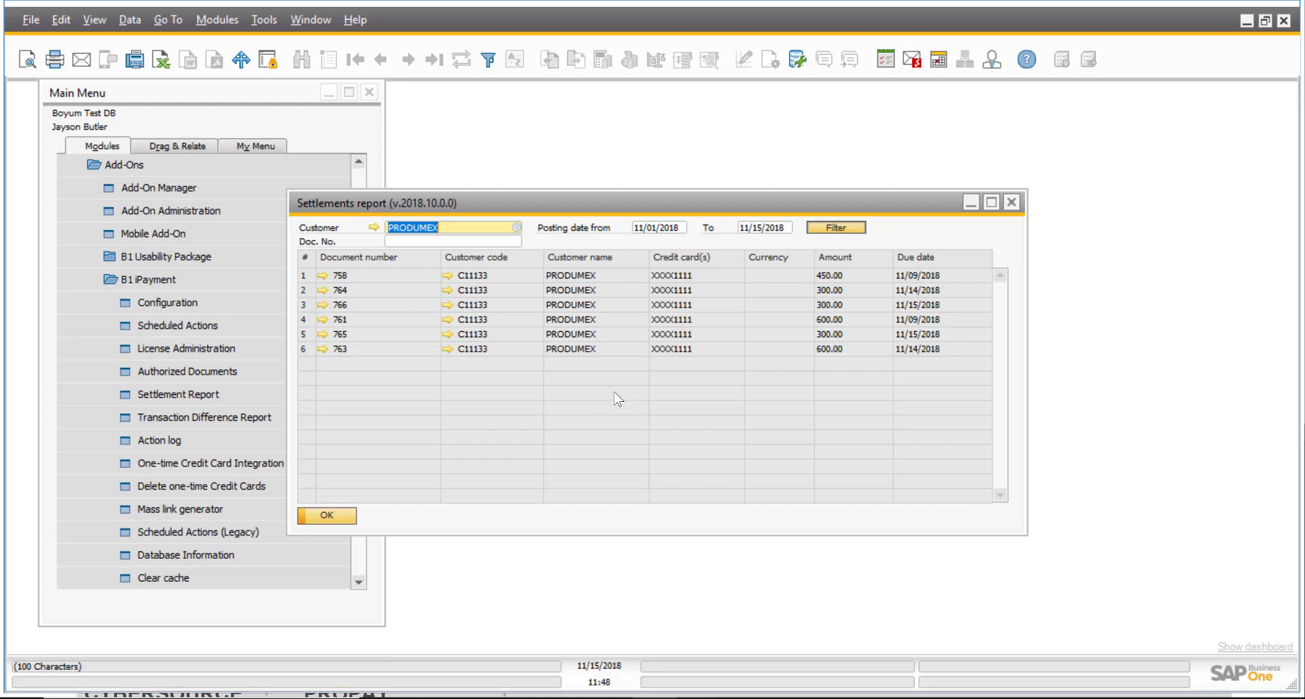
click(345, 513)
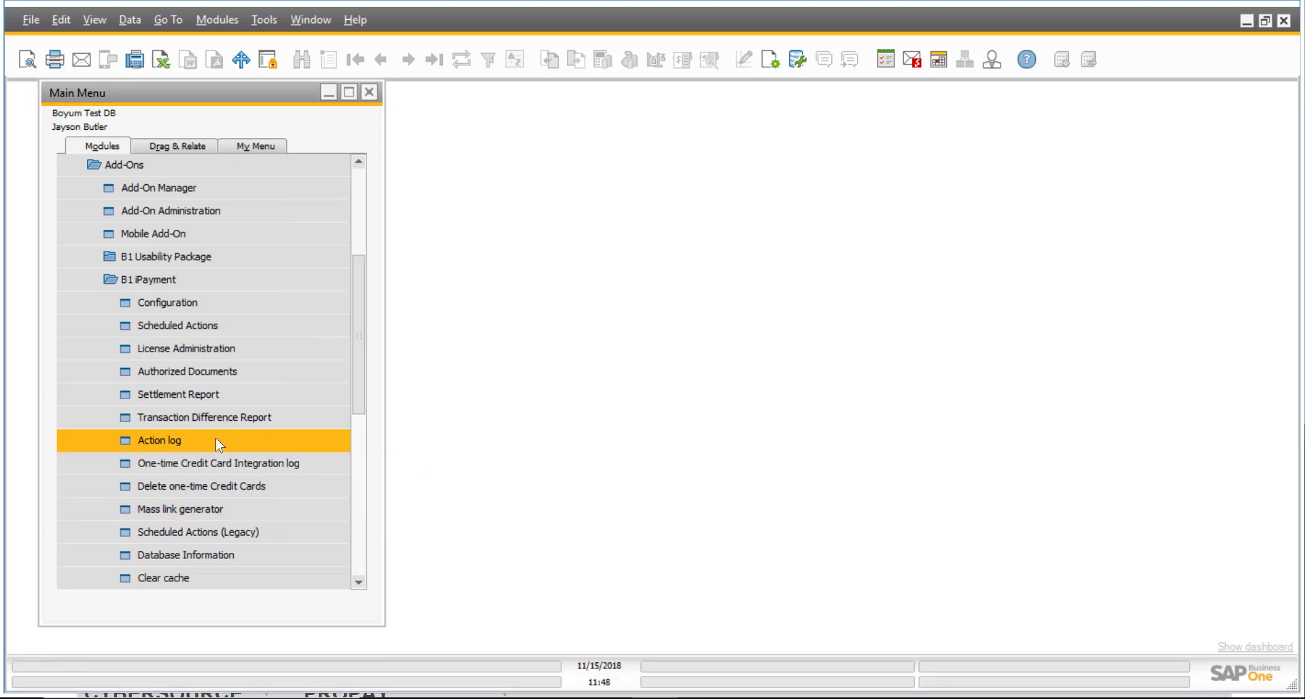
Filter the iPayment Log from 11/01/2018 to 'Refund without existing transaction'.
click(214, 439)
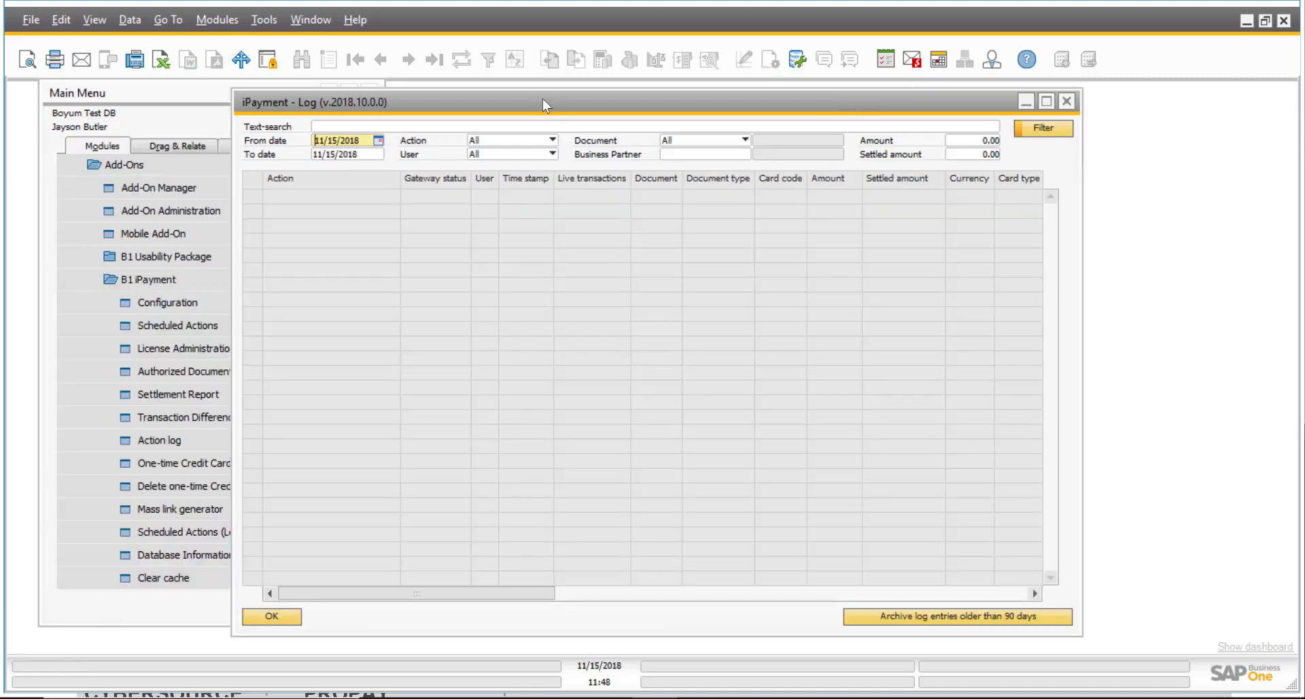
double_click(356, 141)
text(01)
key(Tab)
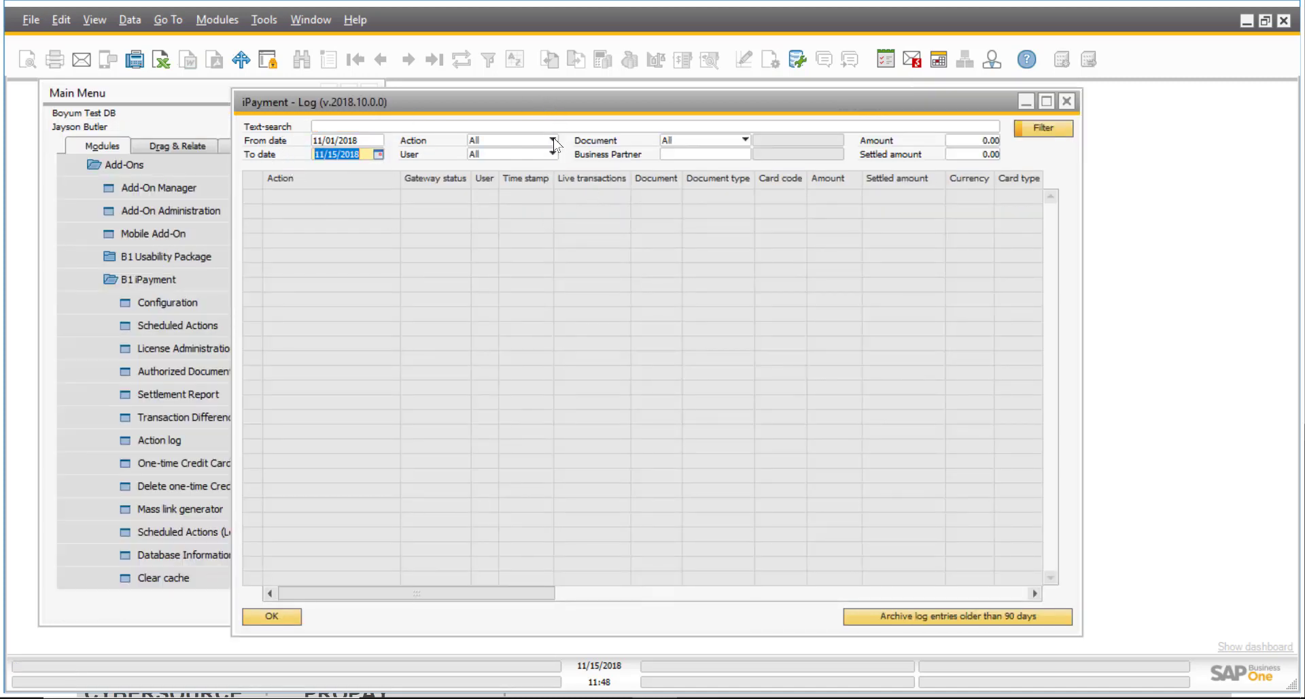
click(552, 140)
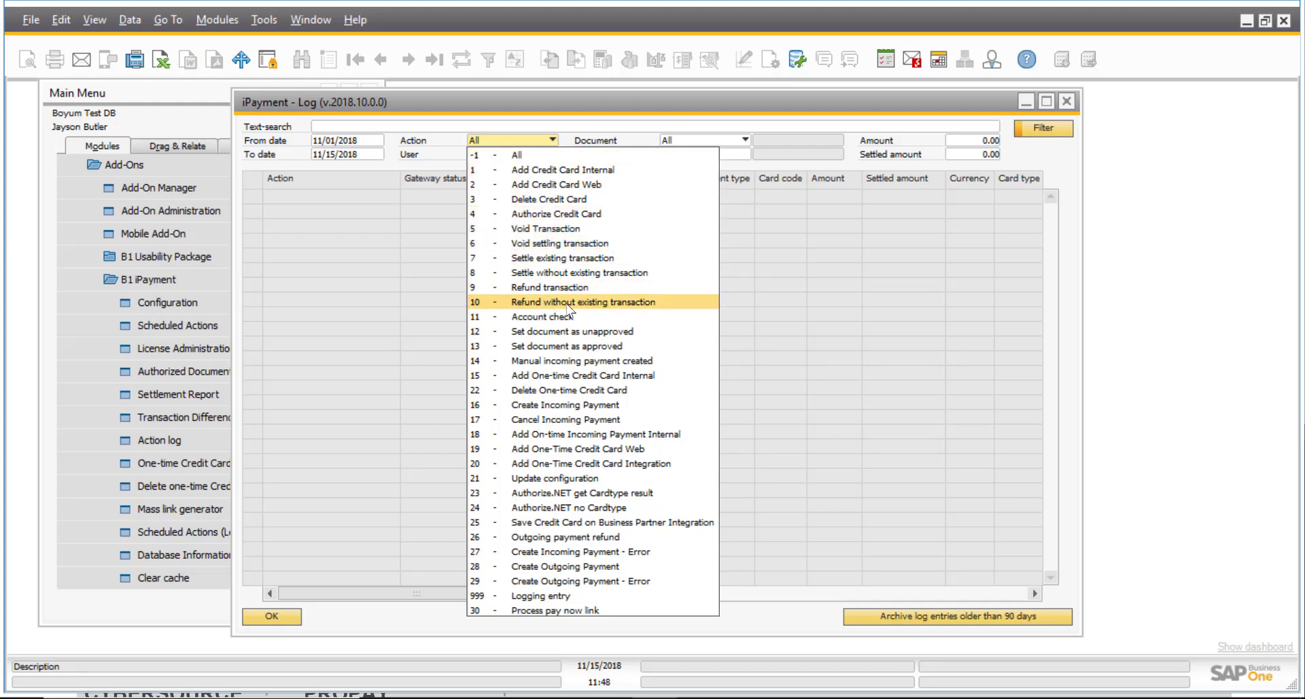
click(642, 300)
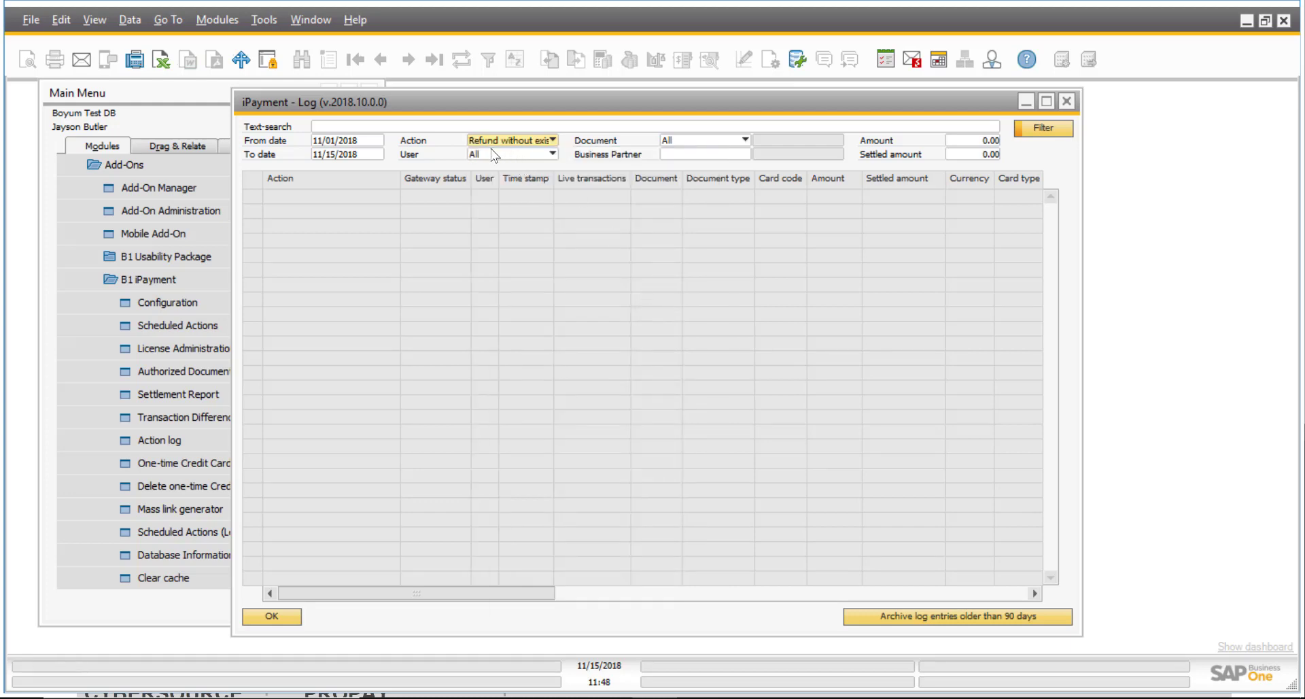
click(1045, 128)
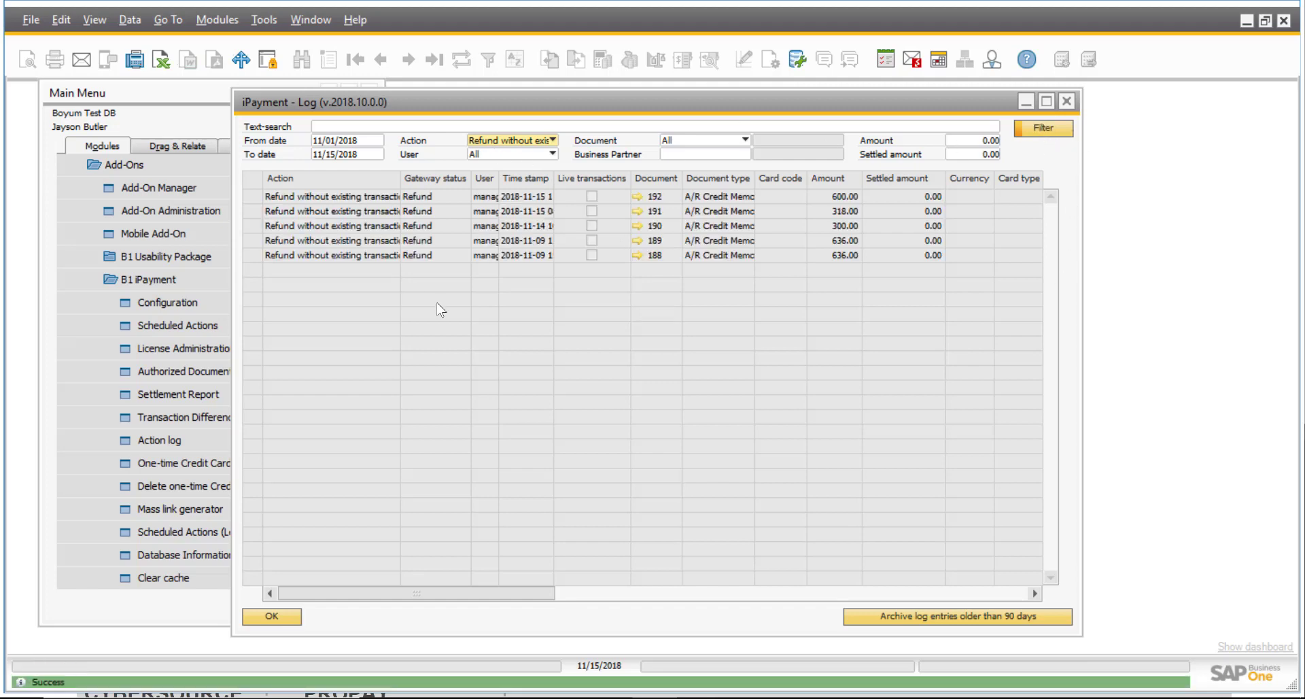
Keep the User filter at All, then close the log.
click(552, 155)
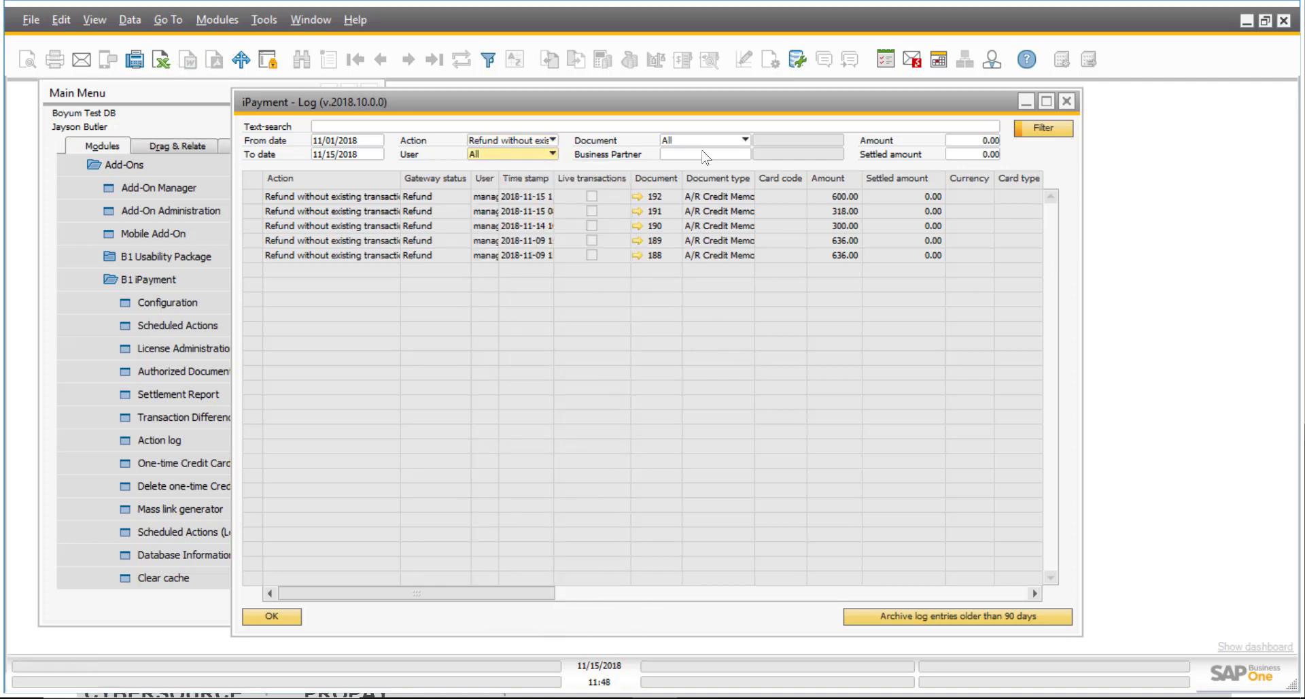
click(753, 360)
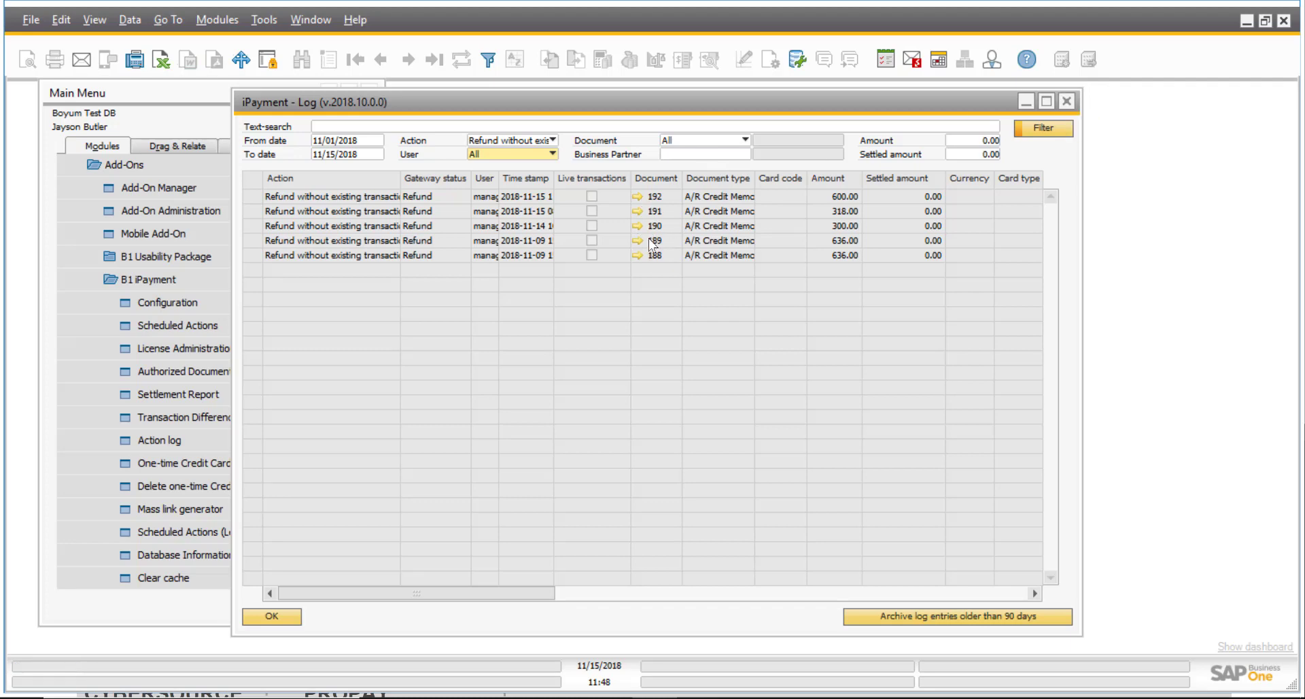
click(1066, 101)
scroll(362, 288, up, 4)
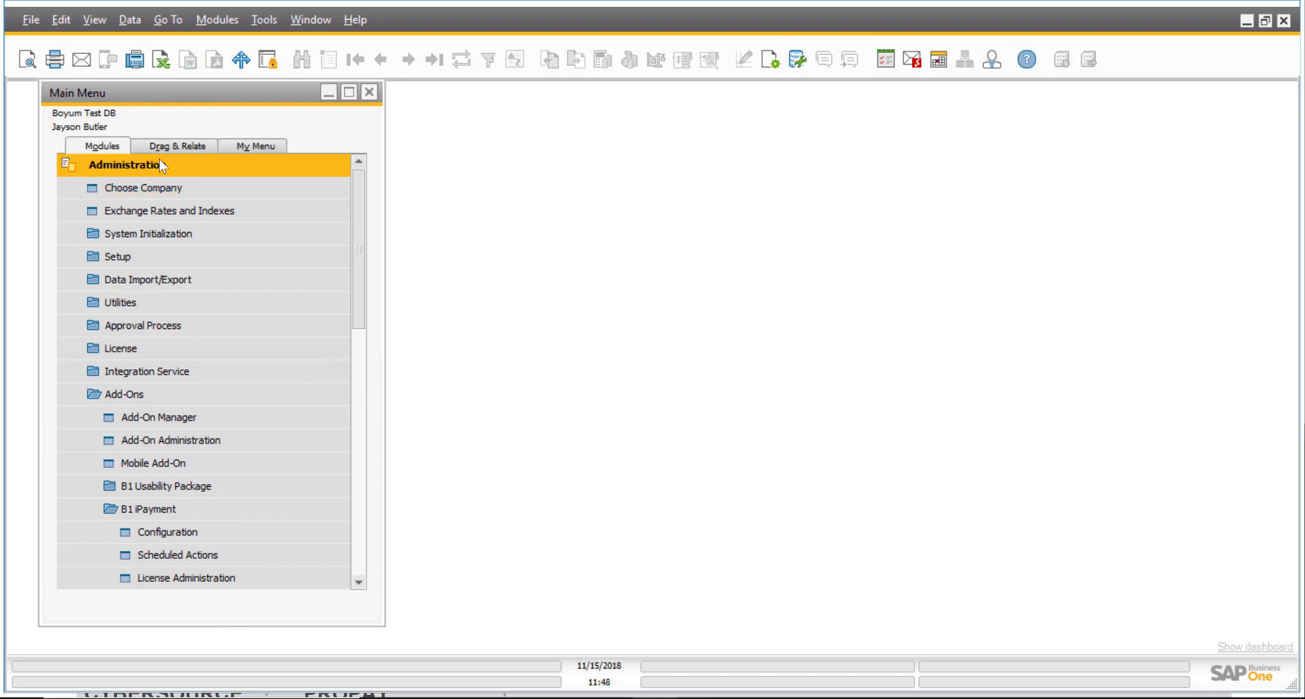
Review the iPayment Configuration's Settlement and refund options and cancel without changes.
click(199, 531)
click(691, 198)
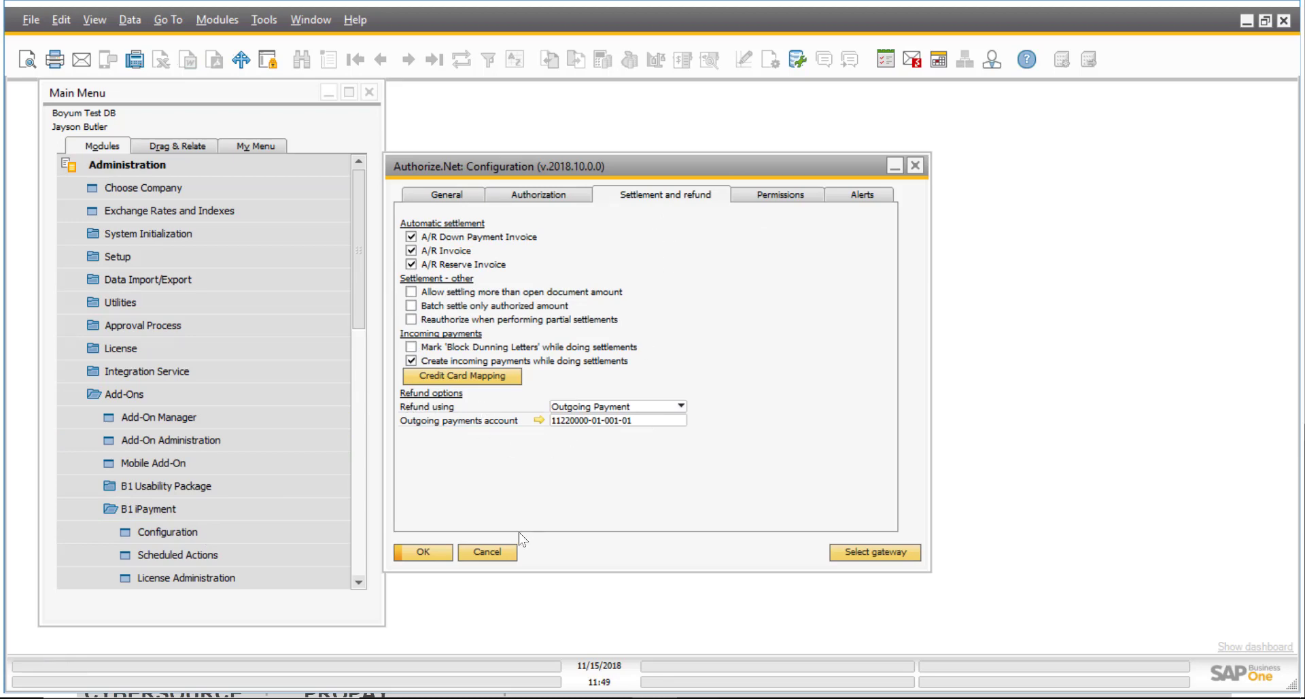
click(508, 552)
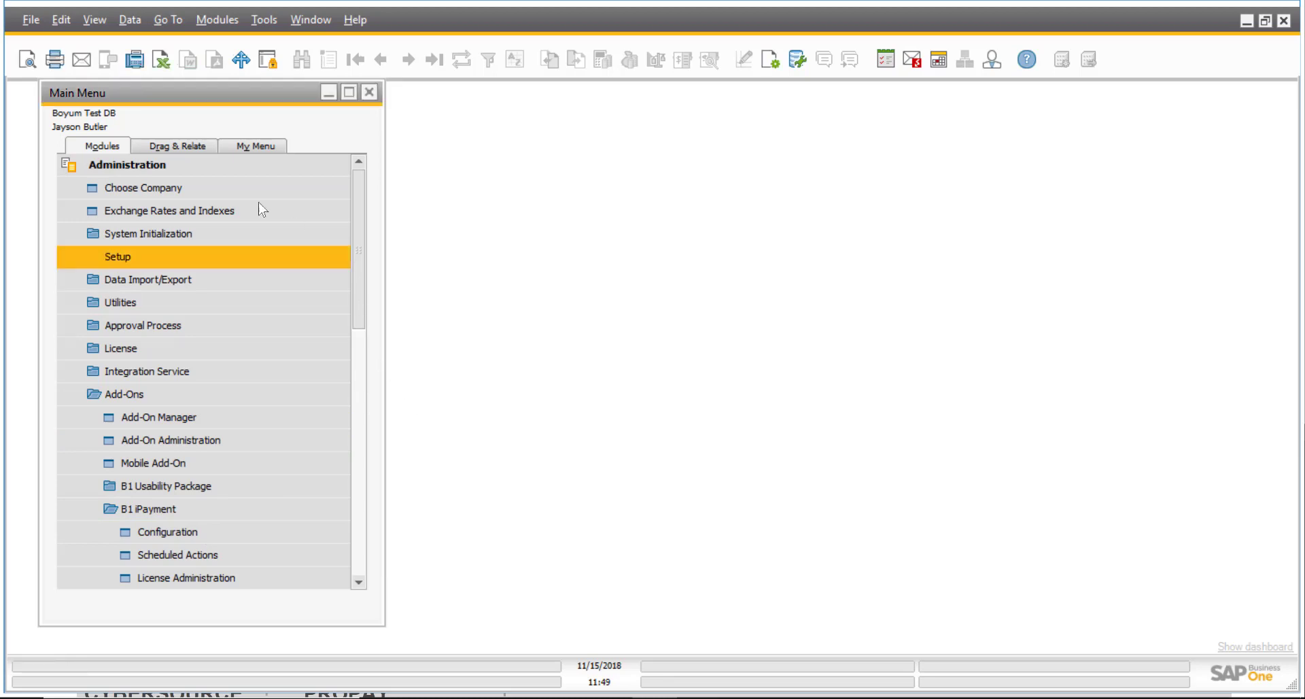
Collapse Administration and open A/R Credit Memo under Sales - A/R.
click(170, 166)
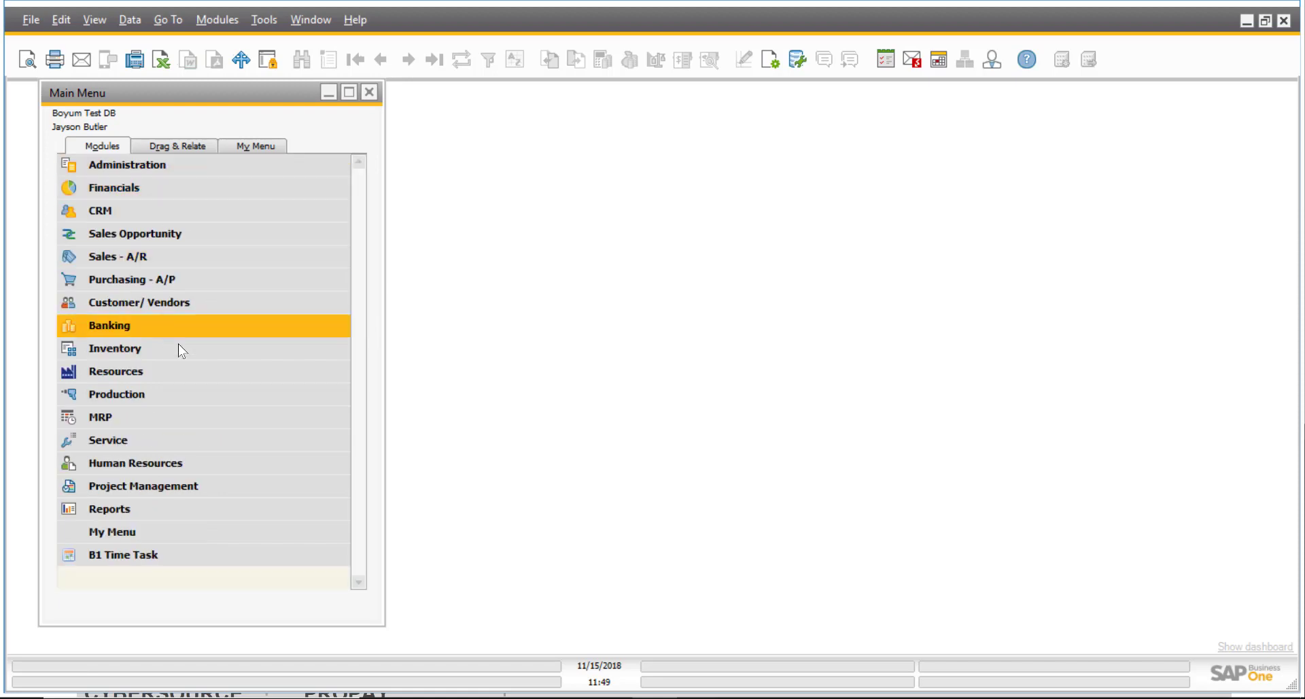
click(184, 261)
click(194, 394)
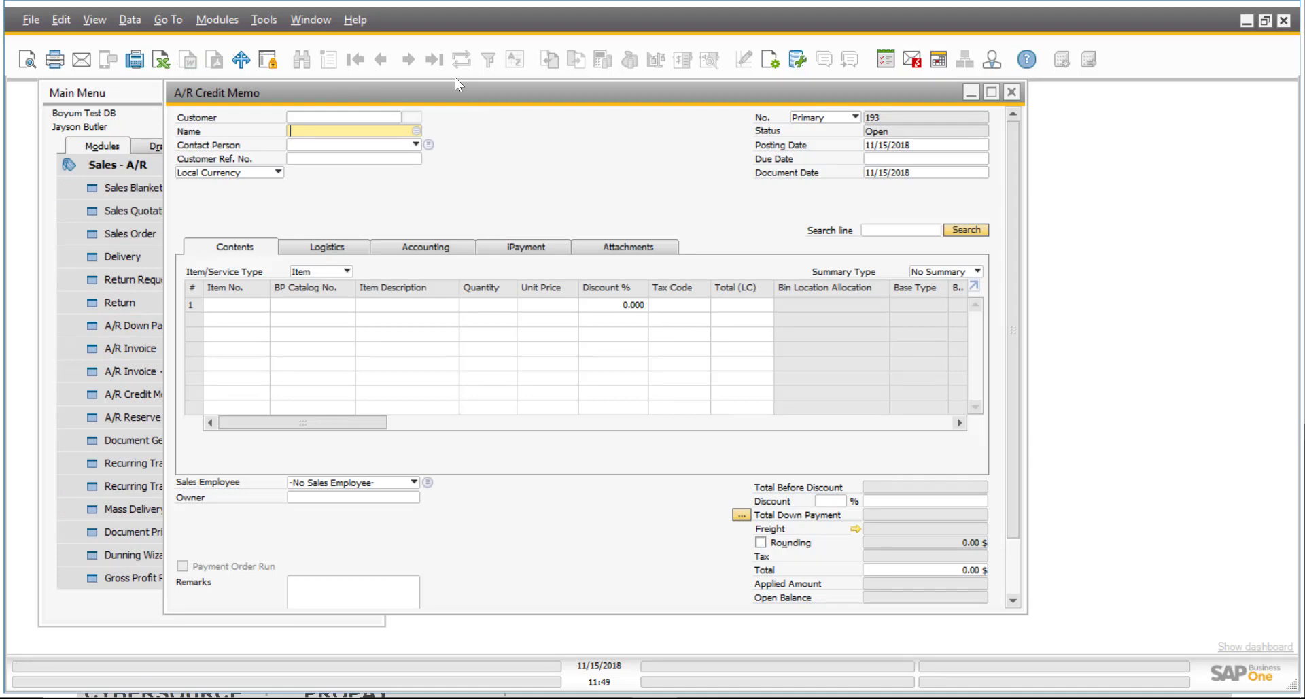
Look up the latest credit memo, then start a new one for customer PRODUMEX.
key(ctrl+f)
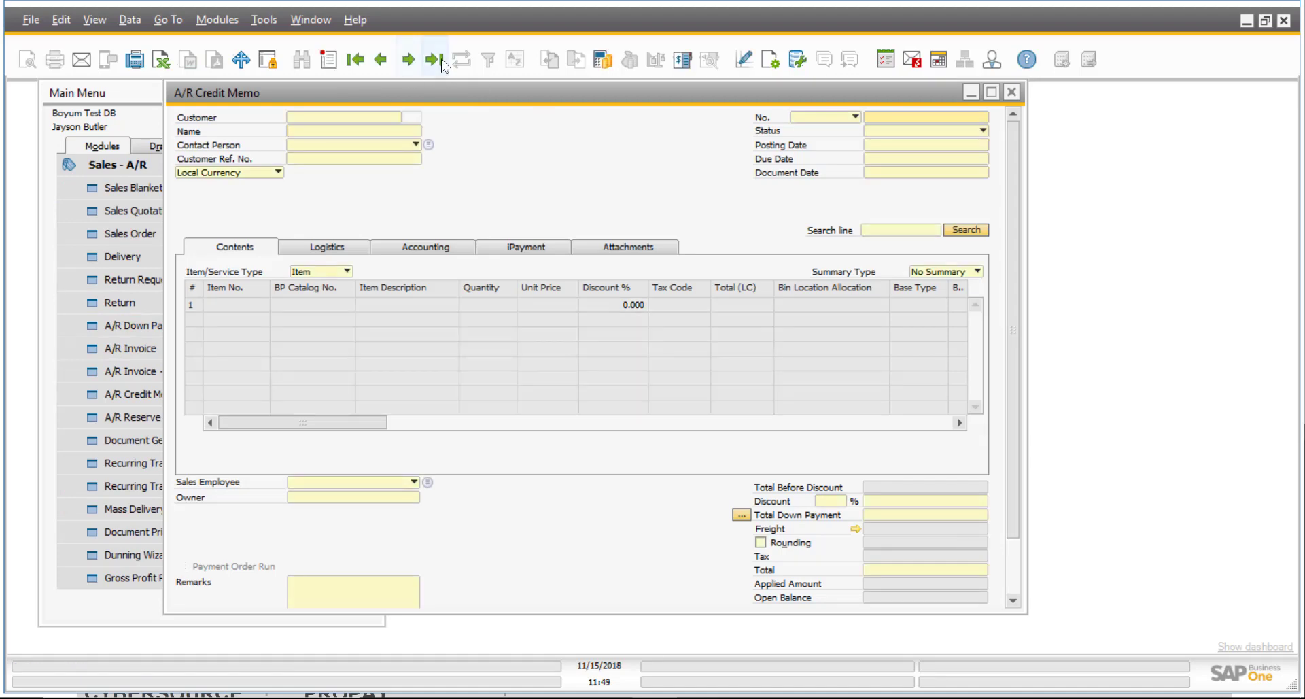
click(442, 59)
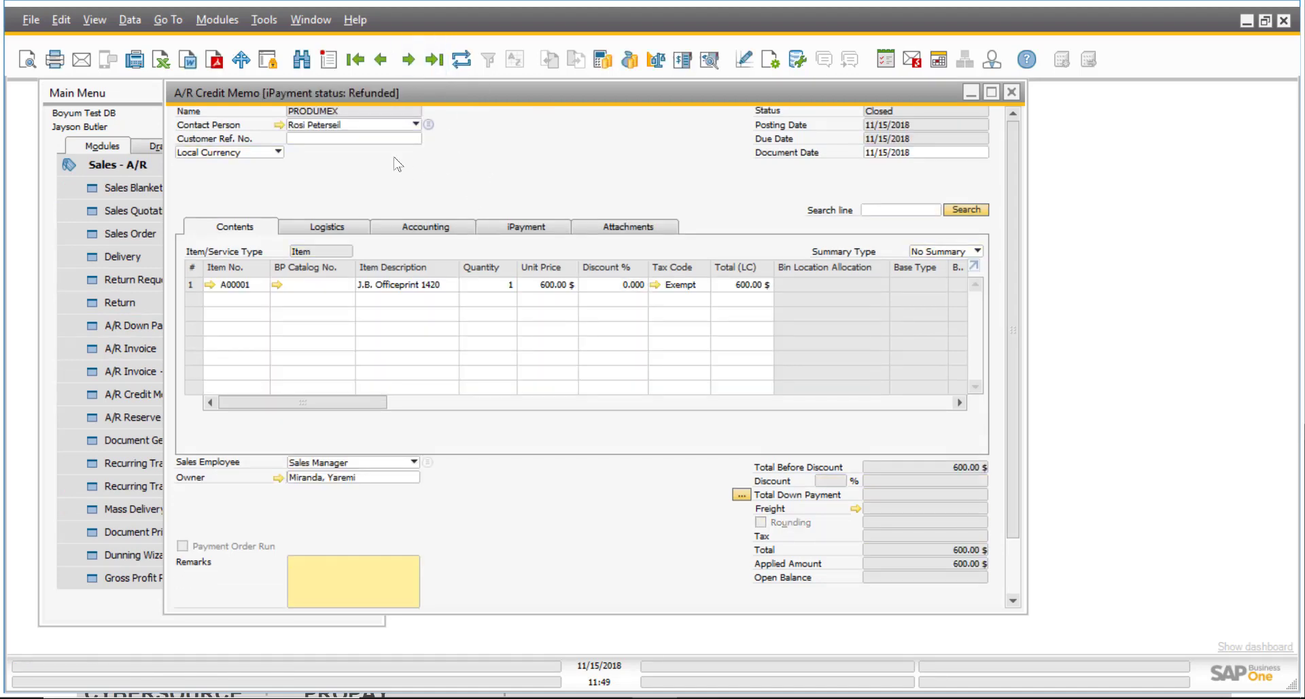
click(328, 59)
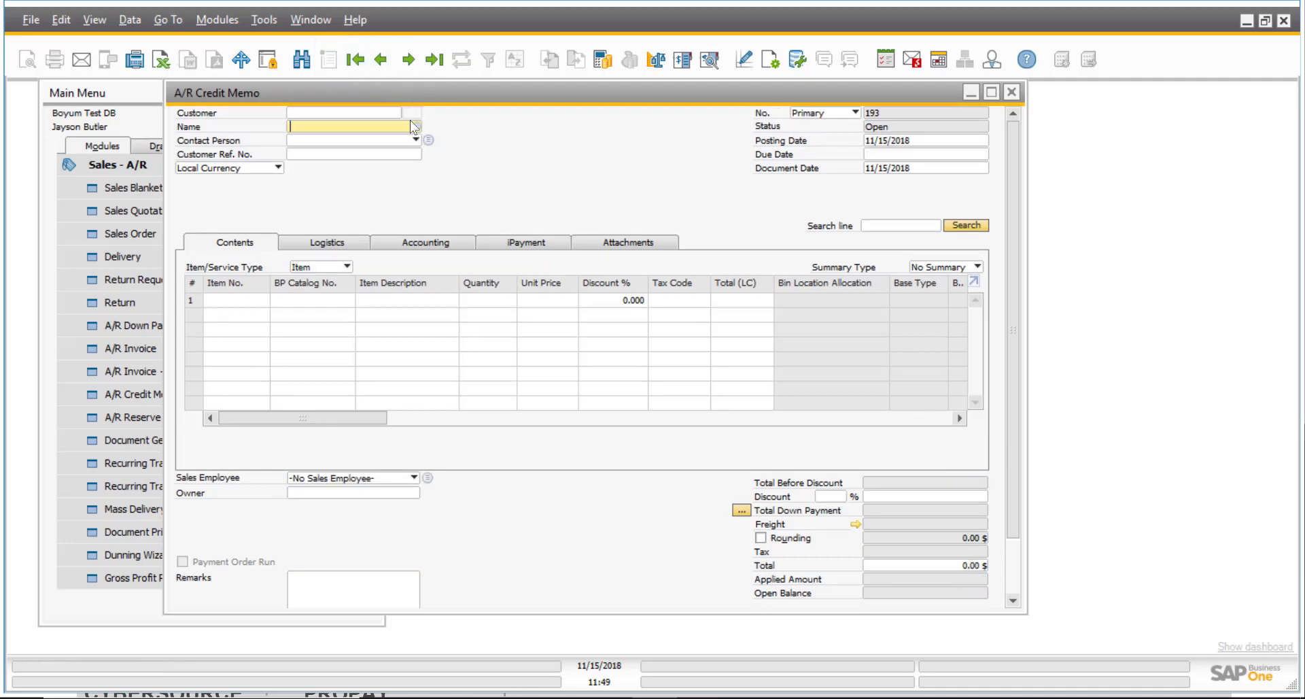
click(413, 125)
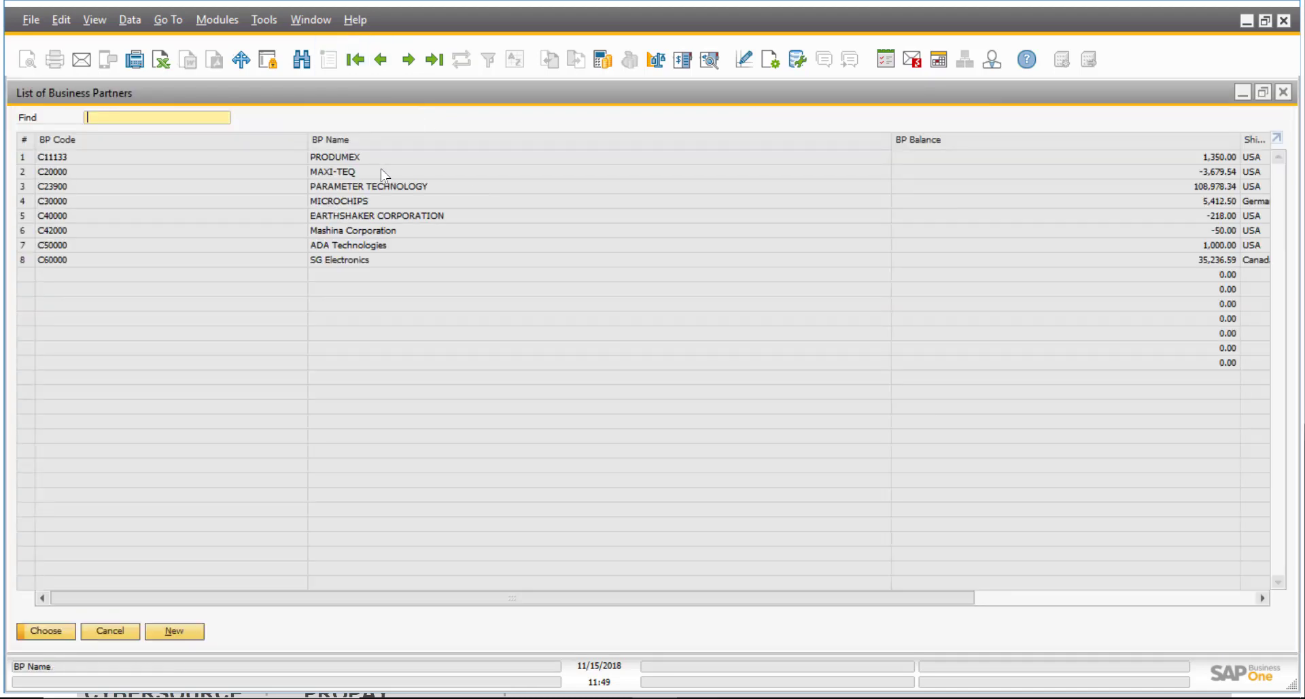
double_click(381, 156)
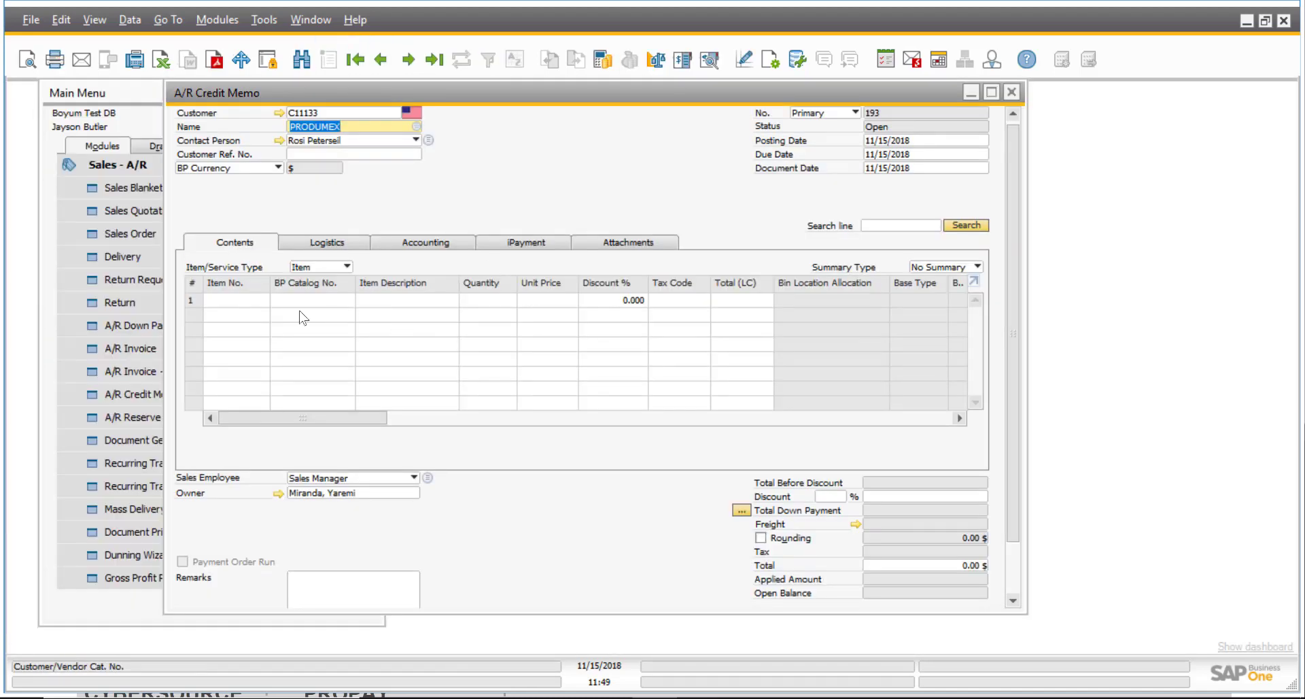
Add item A00003 J.B. Officeprint 1186 with tax code Exempt and add the memo.
click(248, 301)
key(Tab)
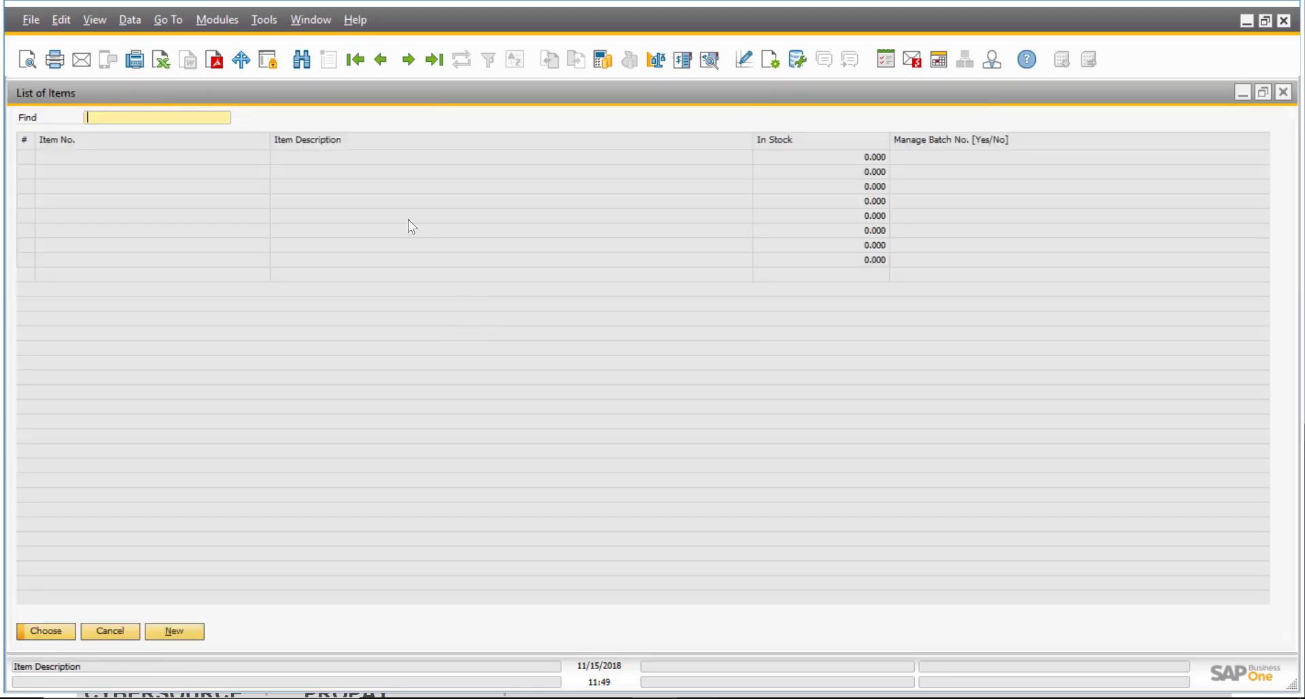
click(356, 182)
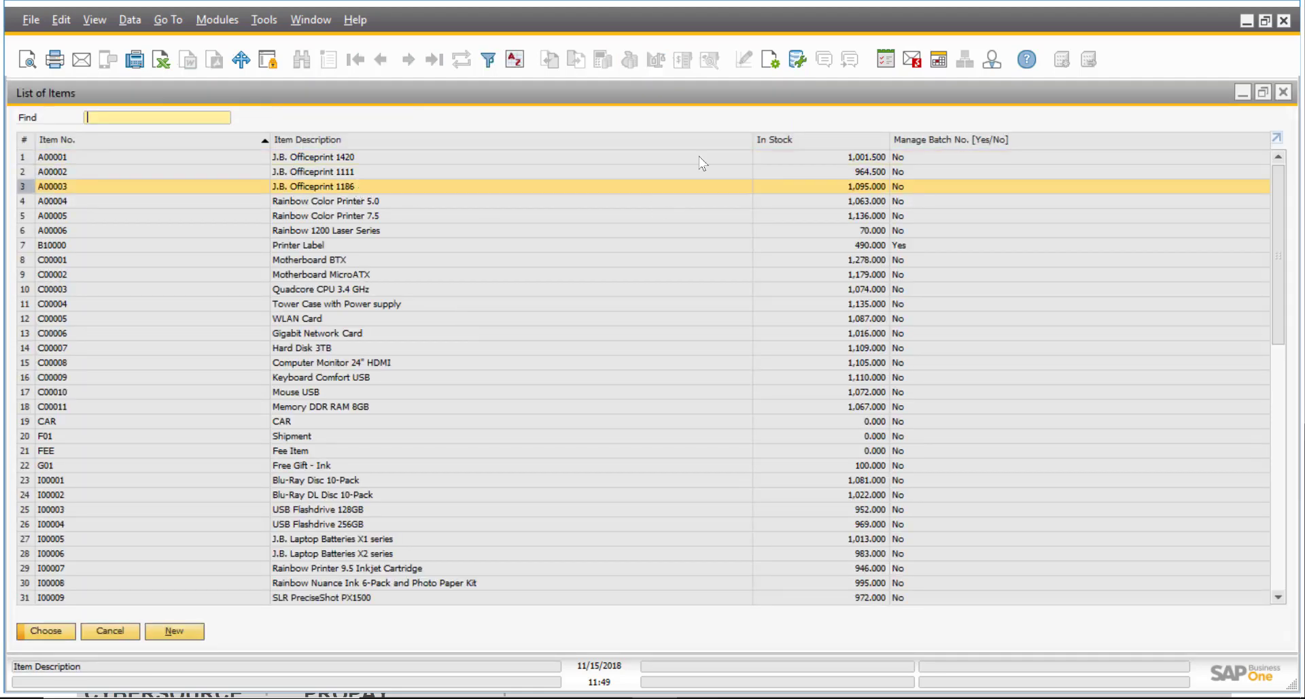
key(Return)
click(679, 300)
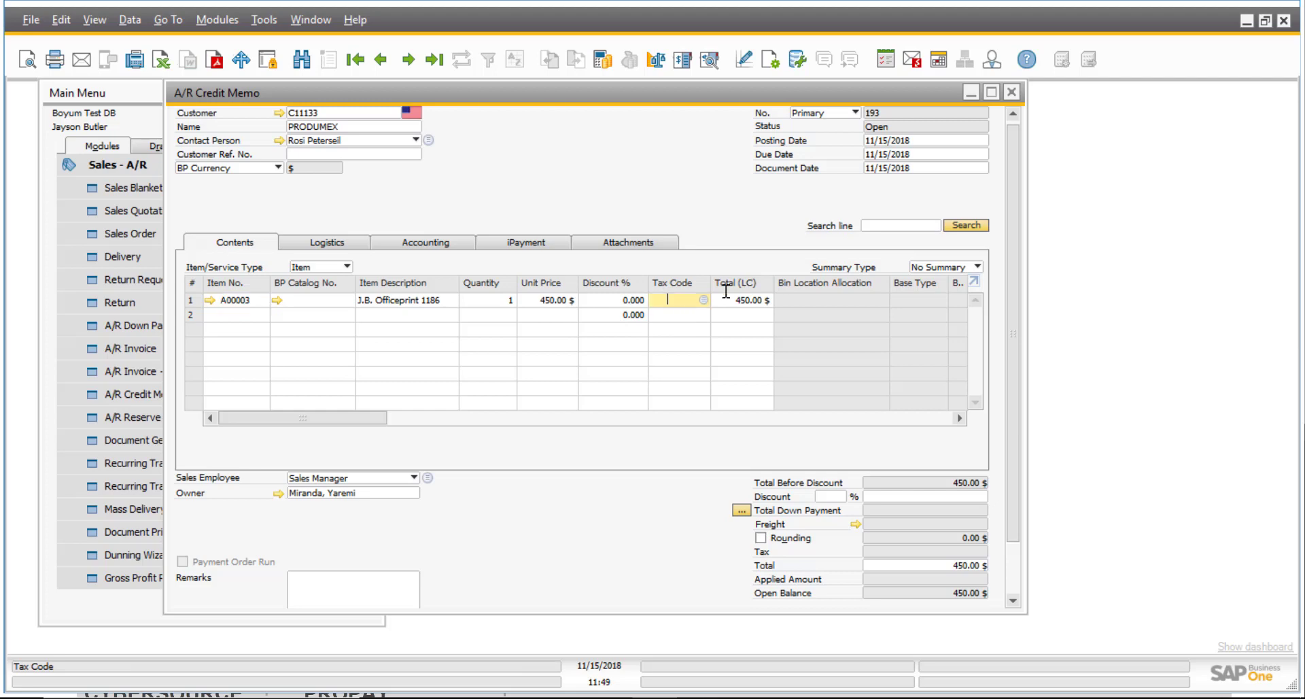
scroll(290, 569, down, 1)
text(e)
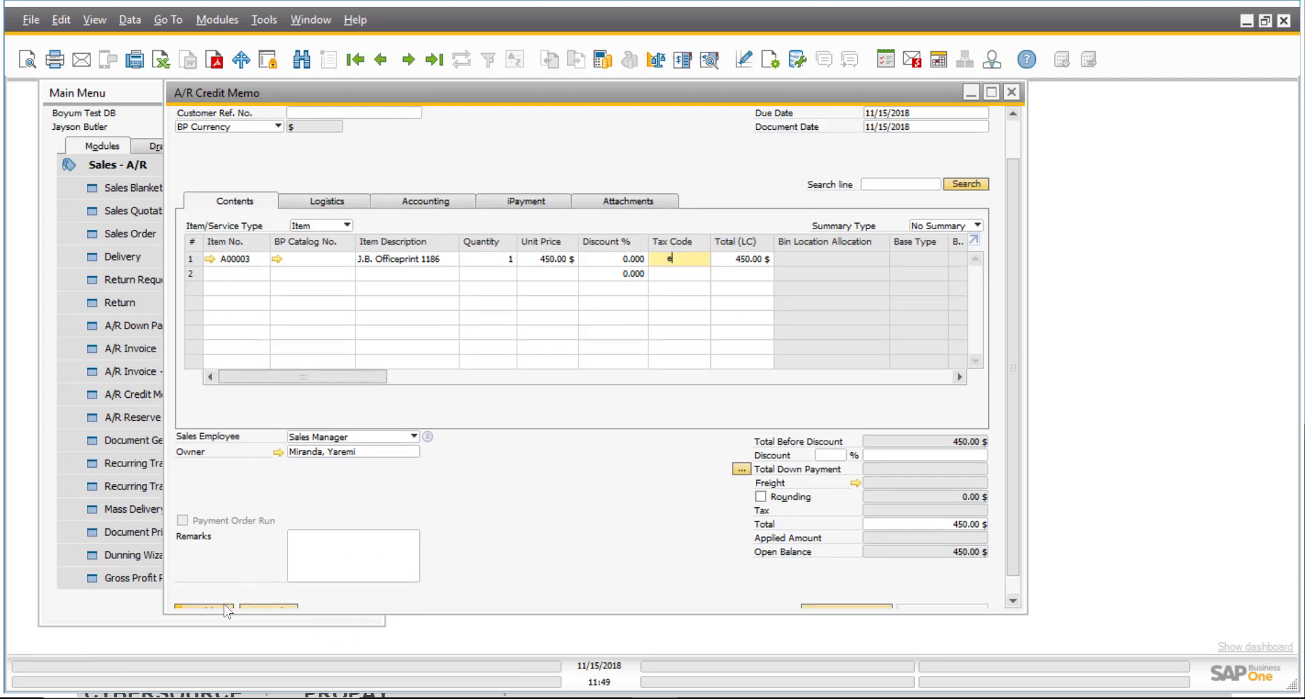
click(224, 605)
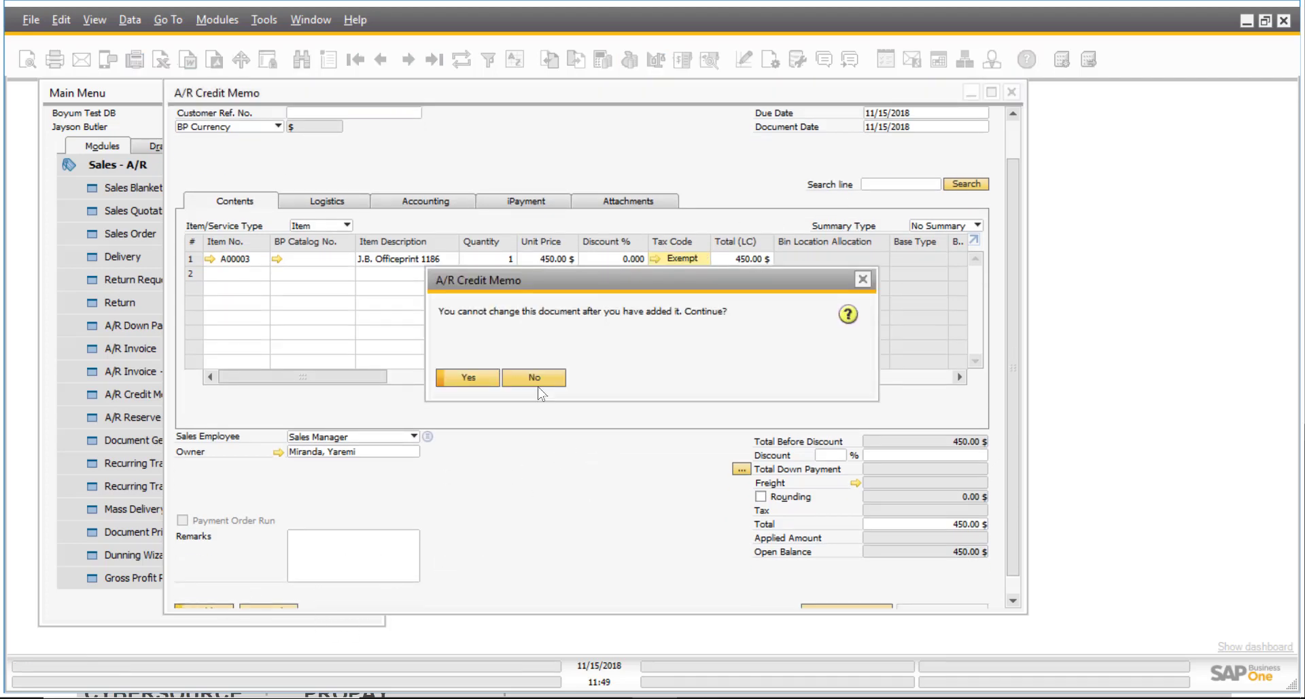
click(469, 377)
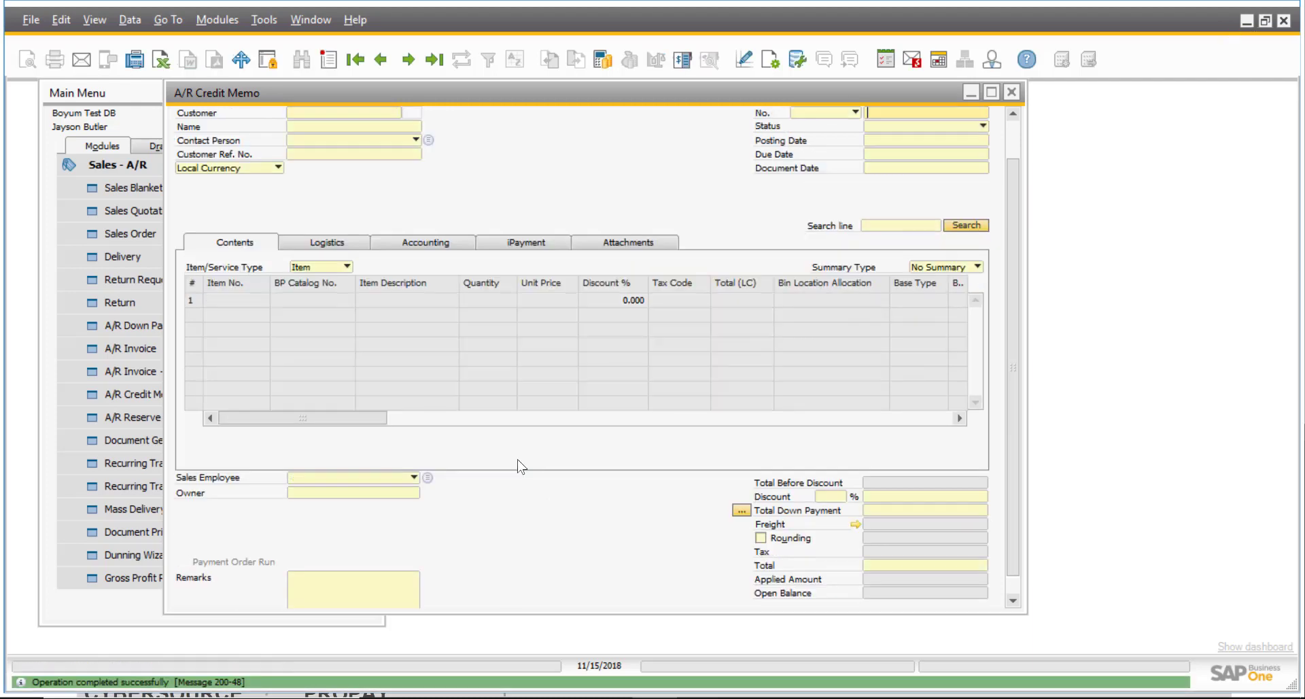
Refund credit memo 193's 450.00 $ via iPayment - Refund to the Amex card.
right_click(511, 156)
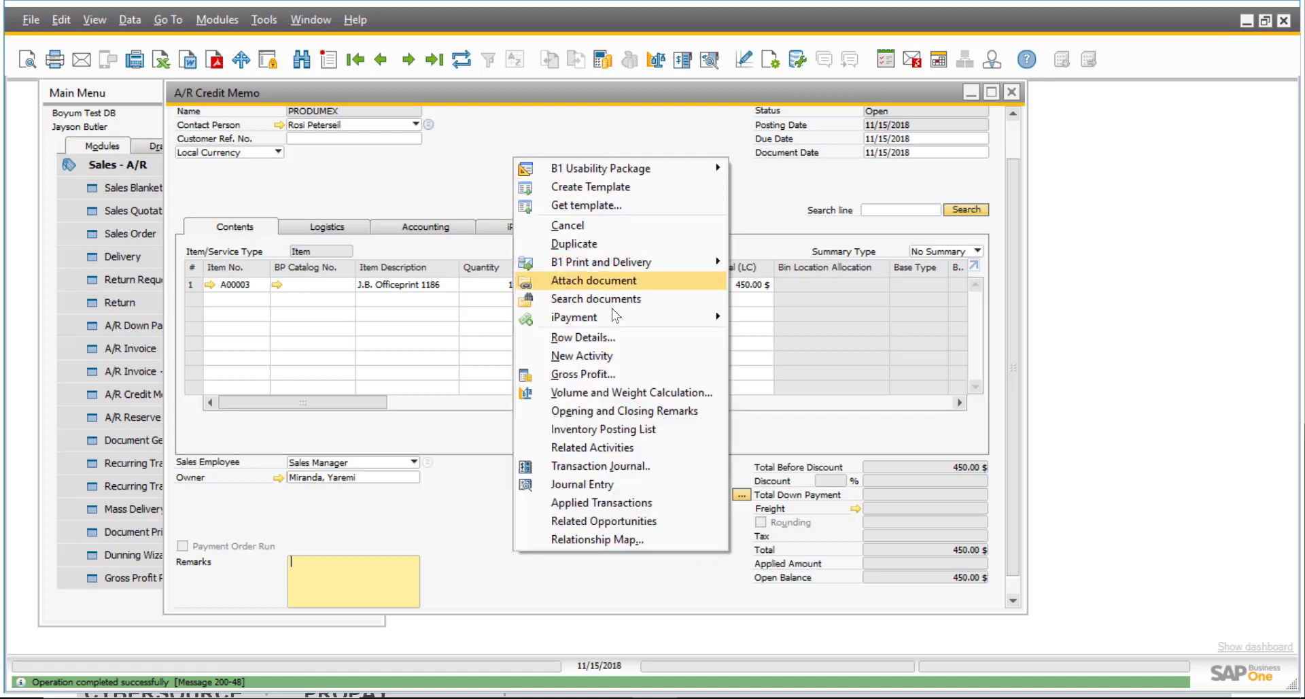
mouse_move(620, 315)
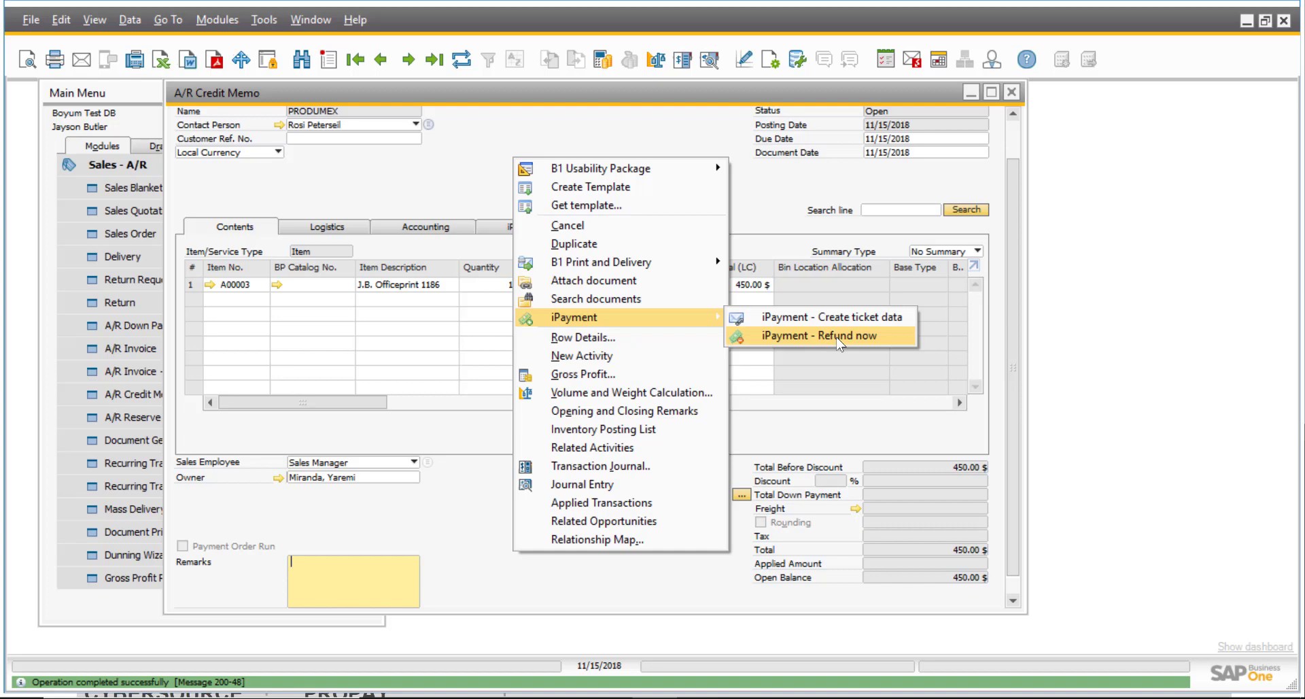
click(837, 336)
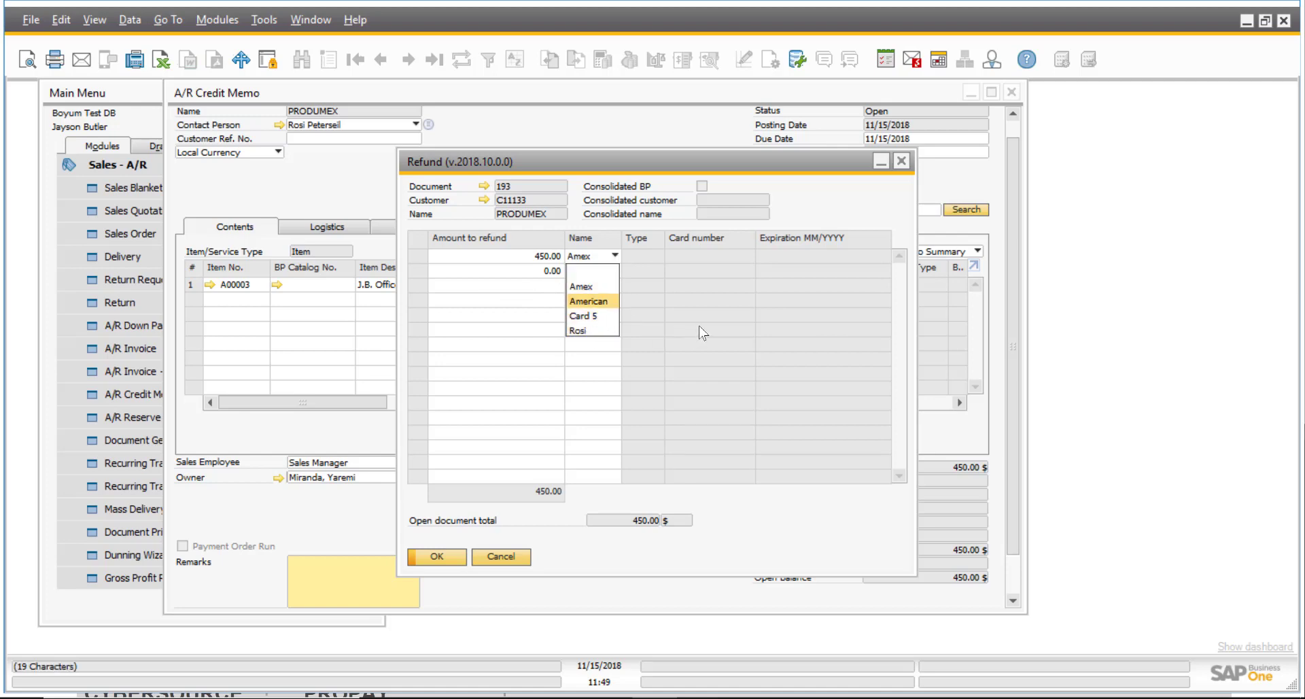
click(715, 315)
click(438, 556)
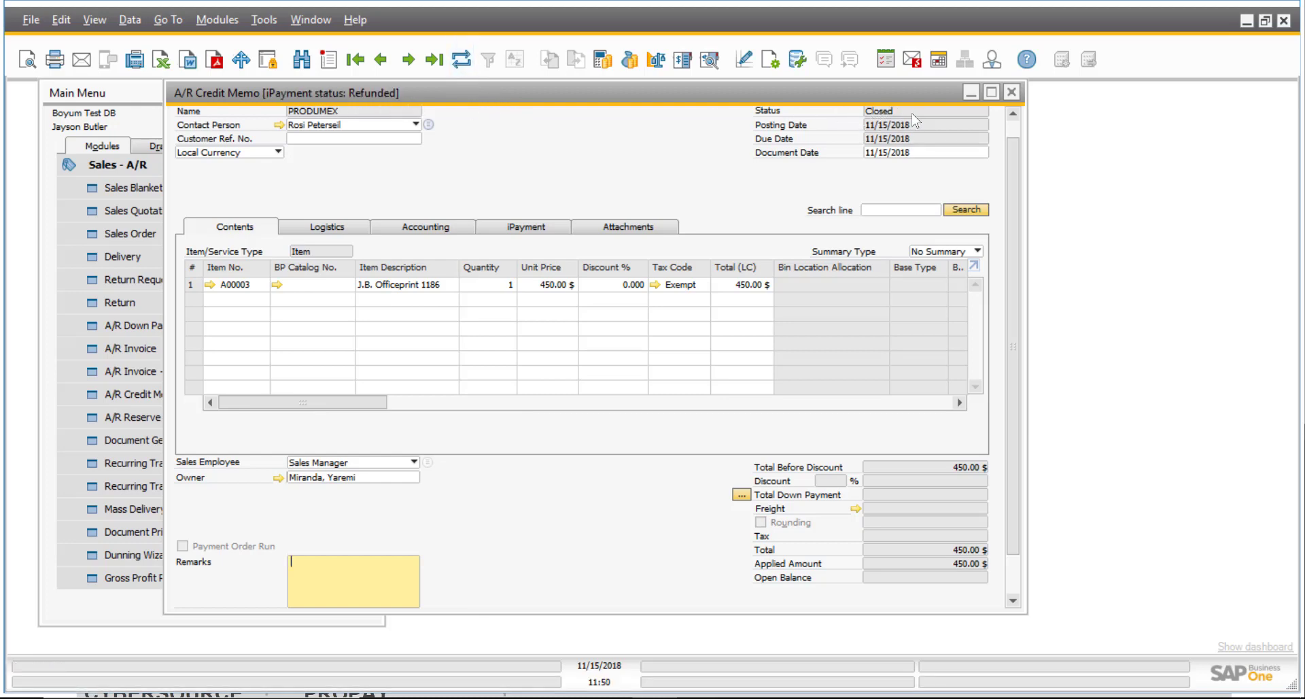
drag(1007, 151, 1010, 137)
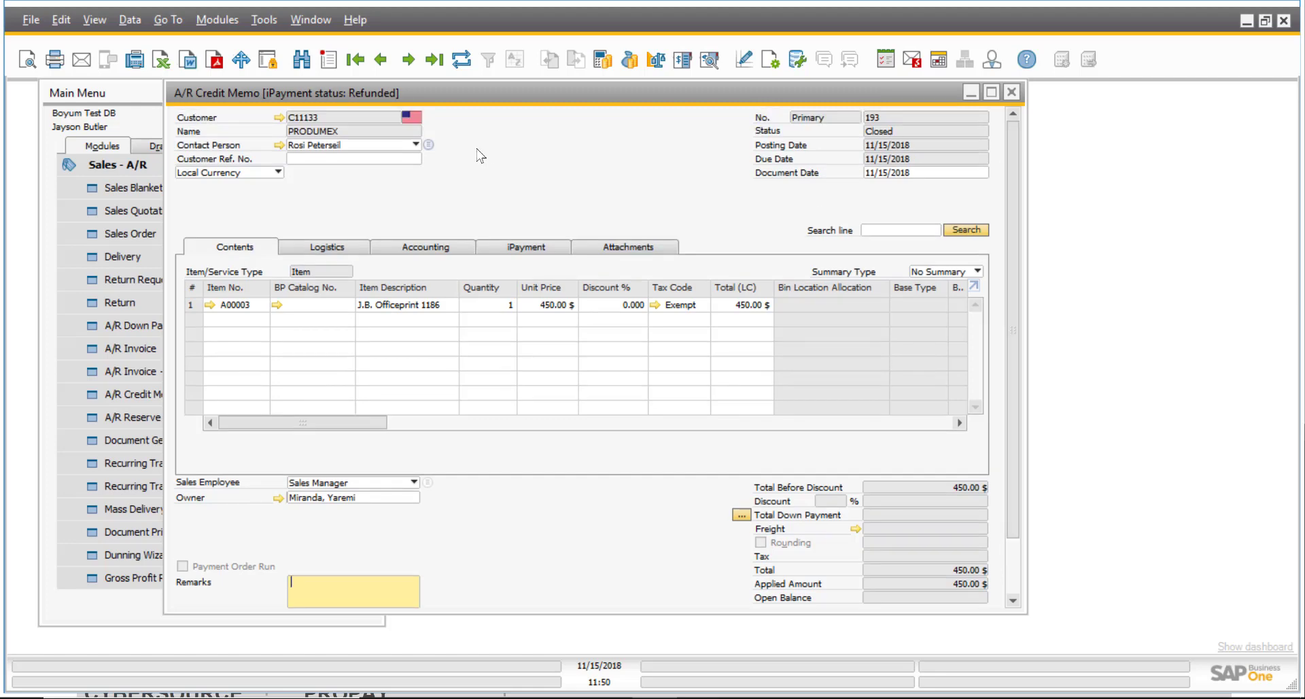
Review the relationship map linking memo 193 to payment 310, then bring up the Main Menu.
right_click(478, 150)
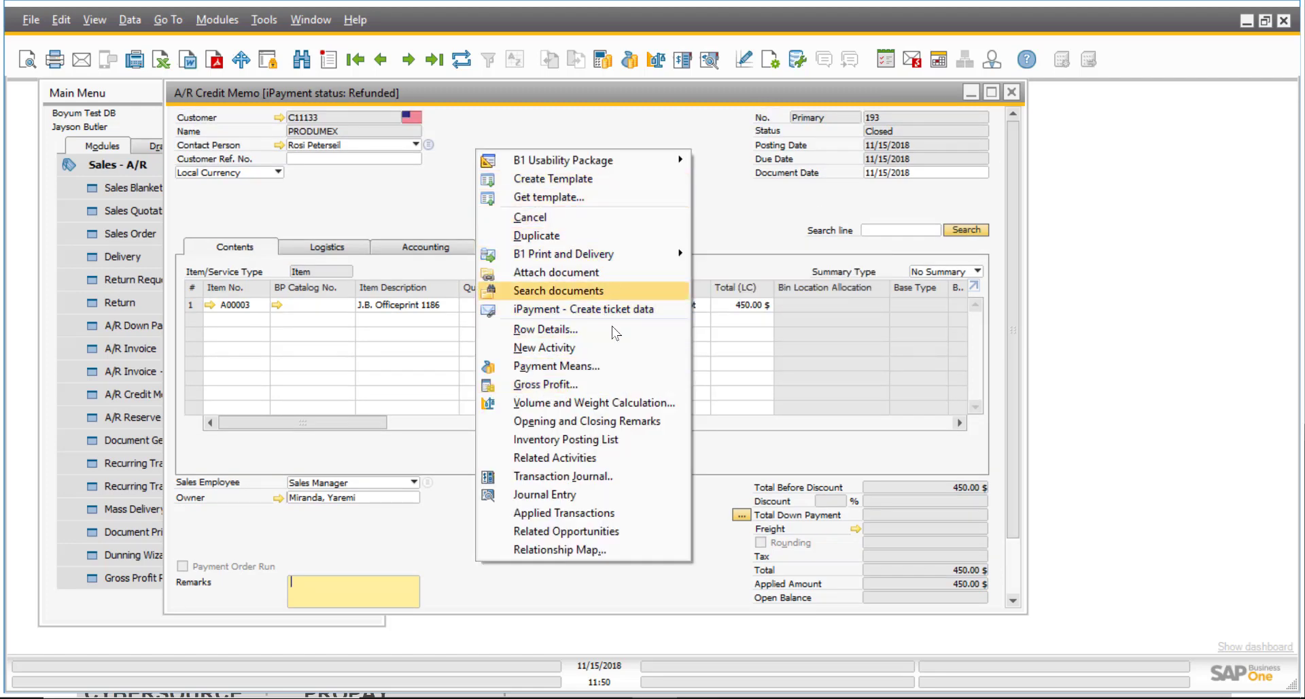
click(628, 552)
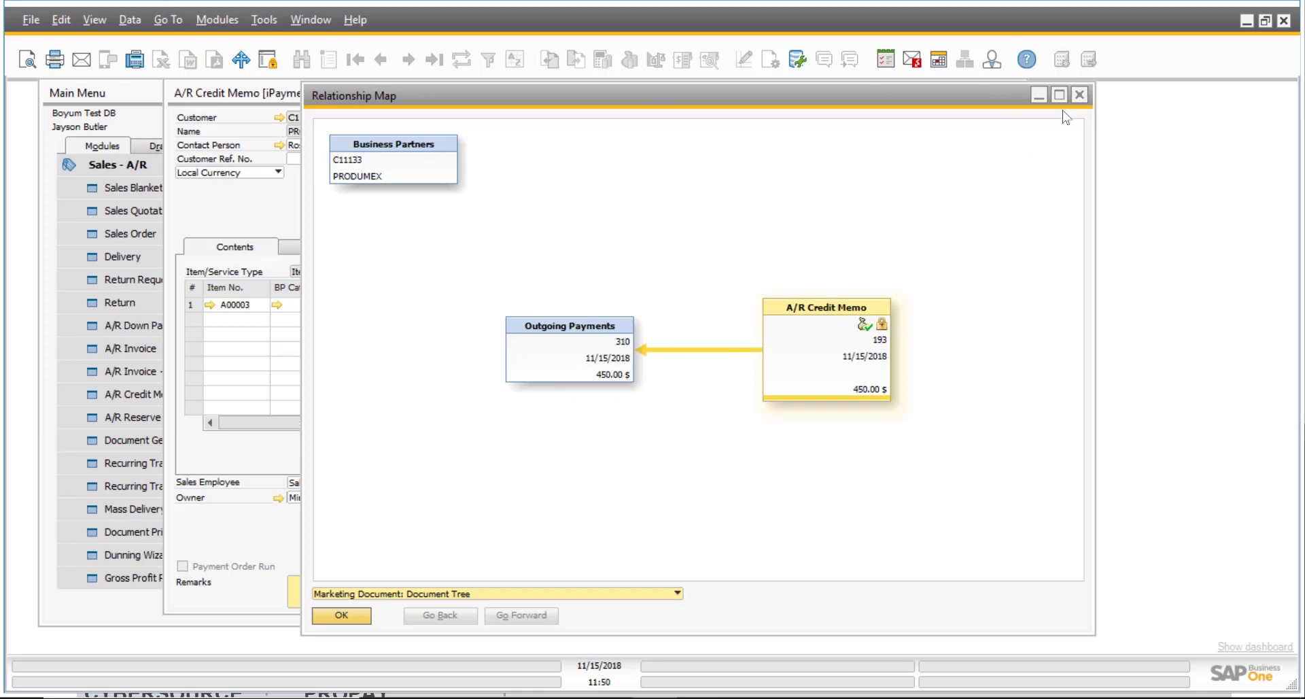
click(1079, 94)
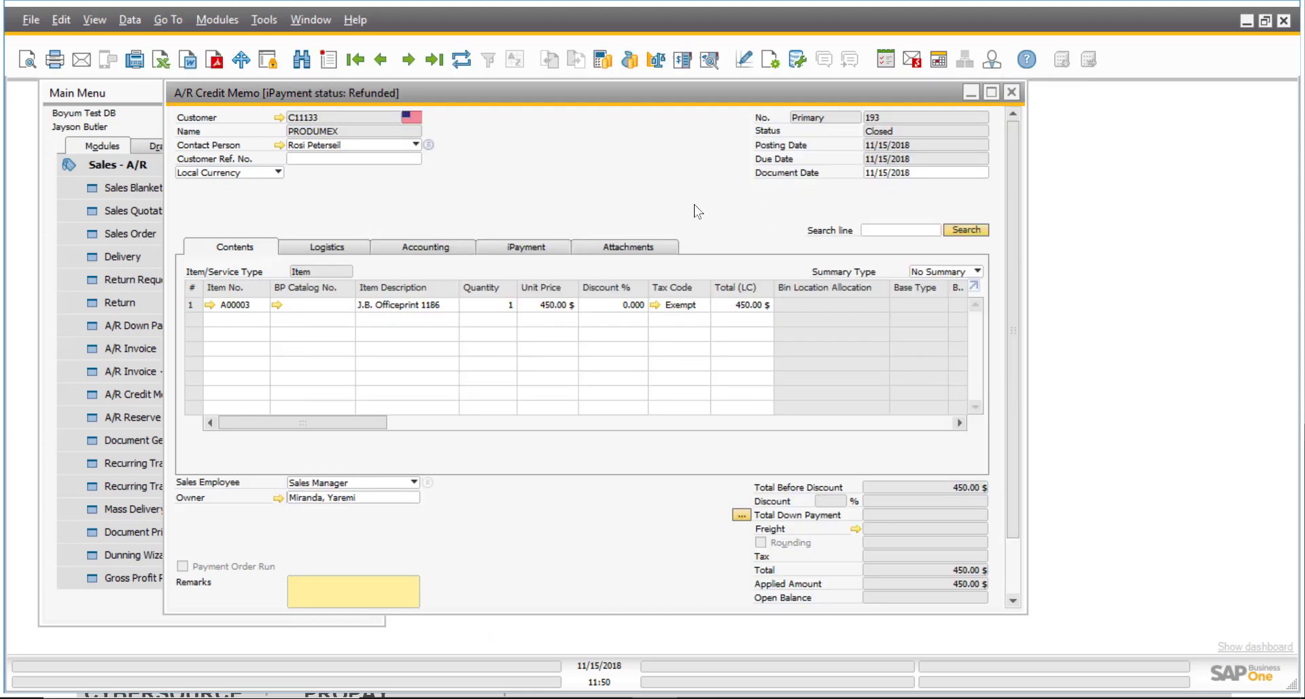
drag(680, 90, 728, 102)
click(146, 165)
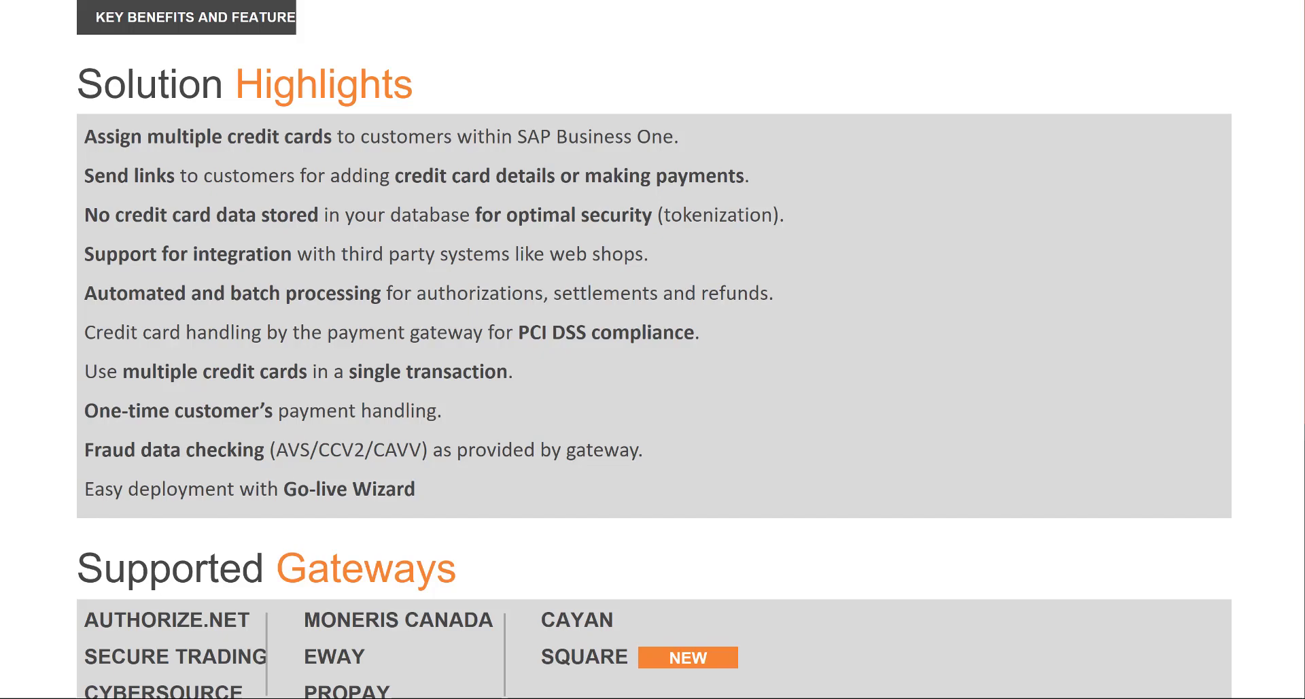
Advance the slideshow to the 'Free Trial for 20 Days' slide.
click(417, 250)
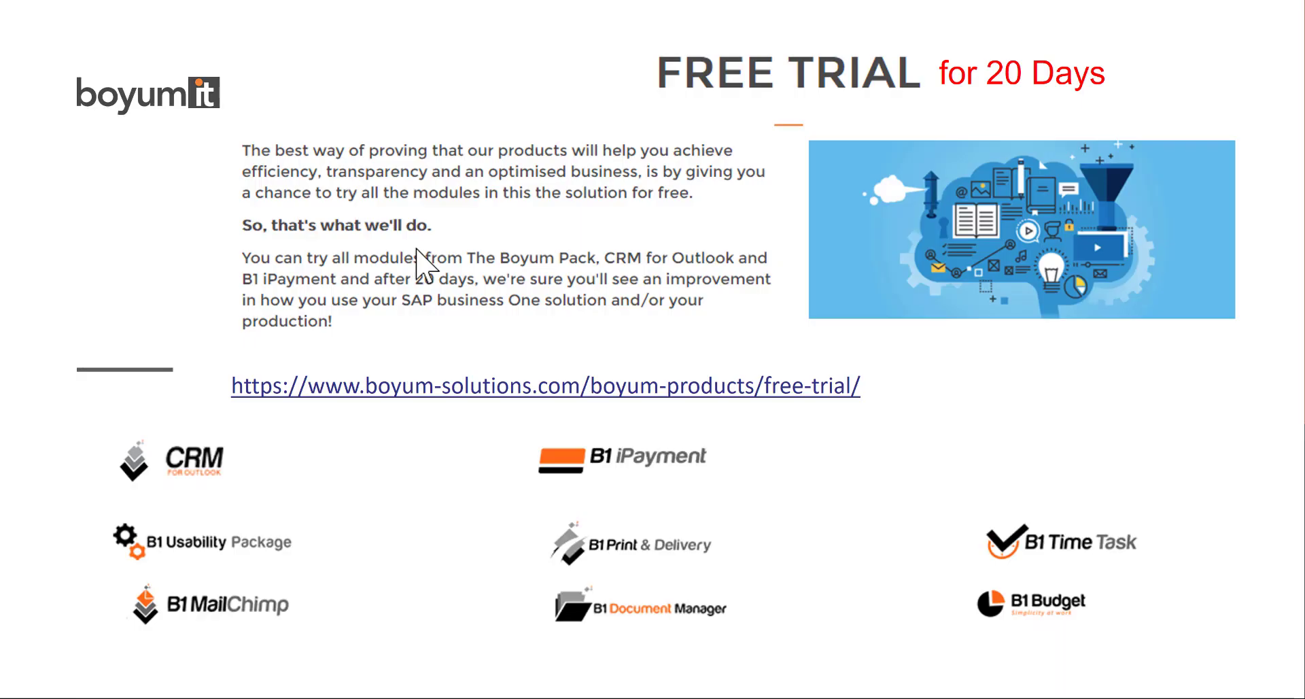